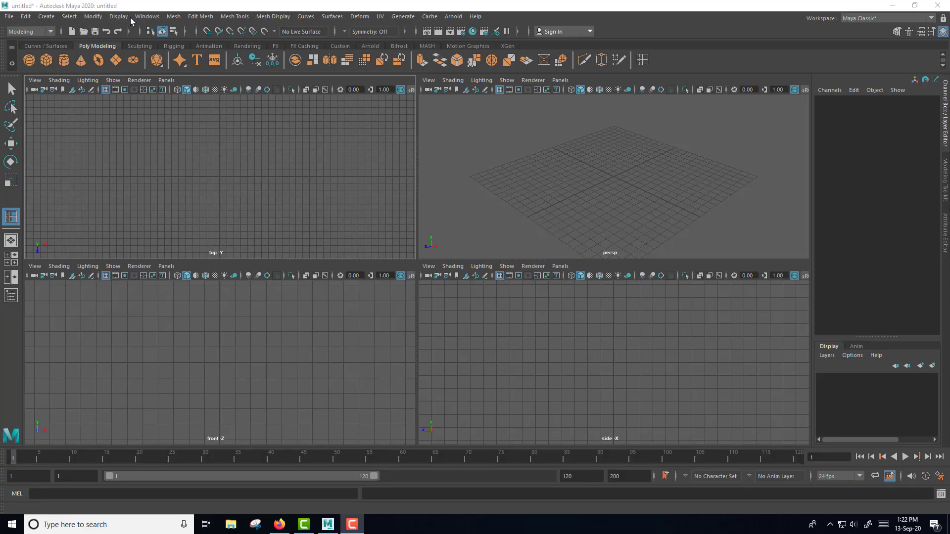
Create a polygon plane at the origin and zoom into a maximized top view
{"action": "left_click", "coordinate": [46, 17]}
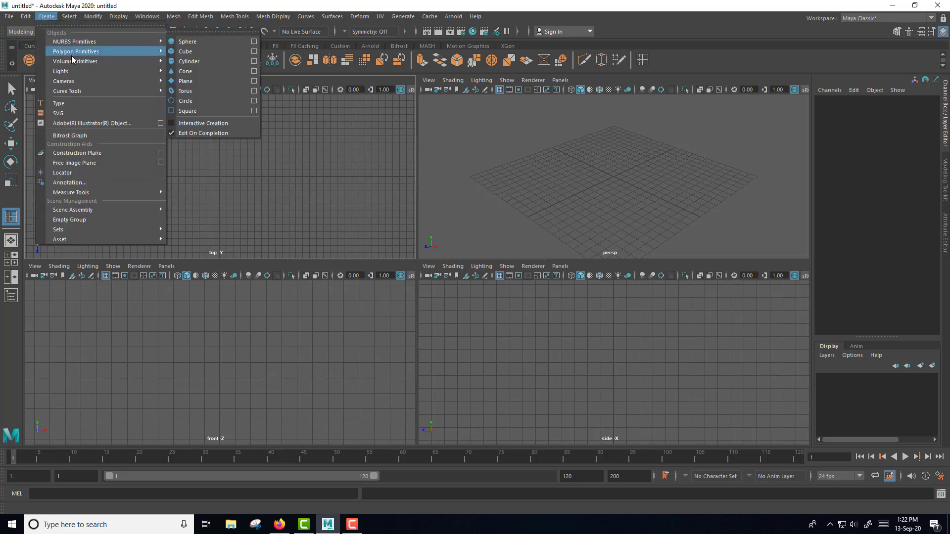
{"action": "mouse_move", "coordinate": [76, 52]}
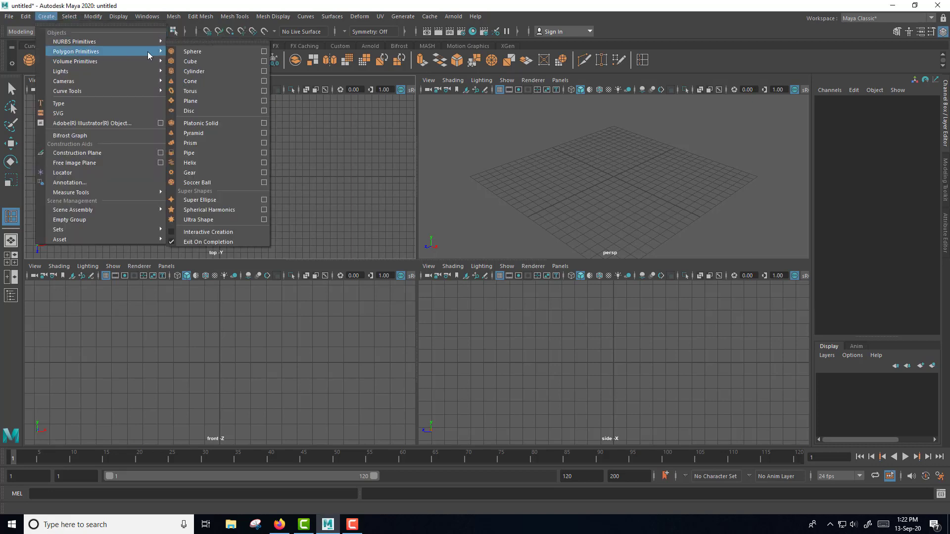
{"action": "left_click", "coordinate": [197, 101]}
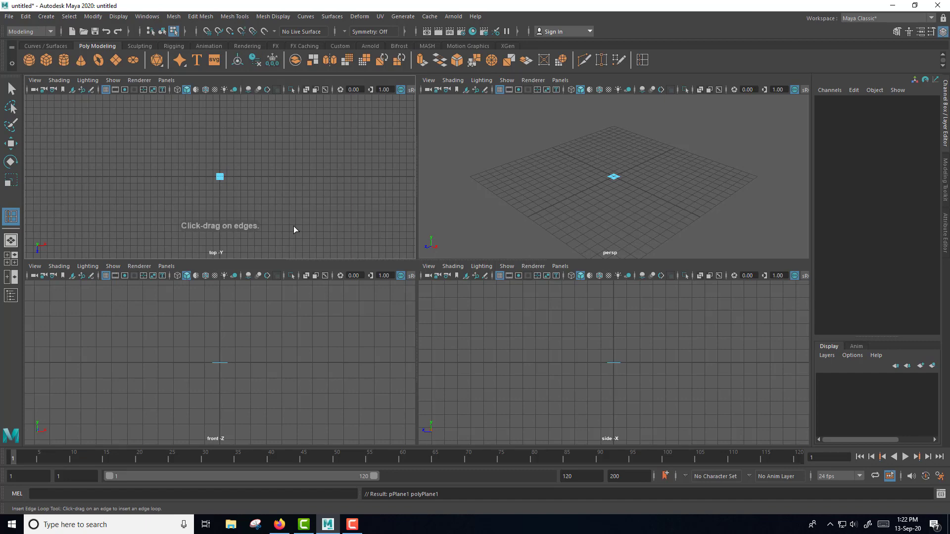
{"action": "key", "text": "space"}
{"action": "scroll", "coordinate": [413, 315], "scroll_direction": "up", "scroll_amount": 3}
{"action": "scroll", "coordinate": [485, 322], "scroll_direction": "up", "scroll_amount": 2}
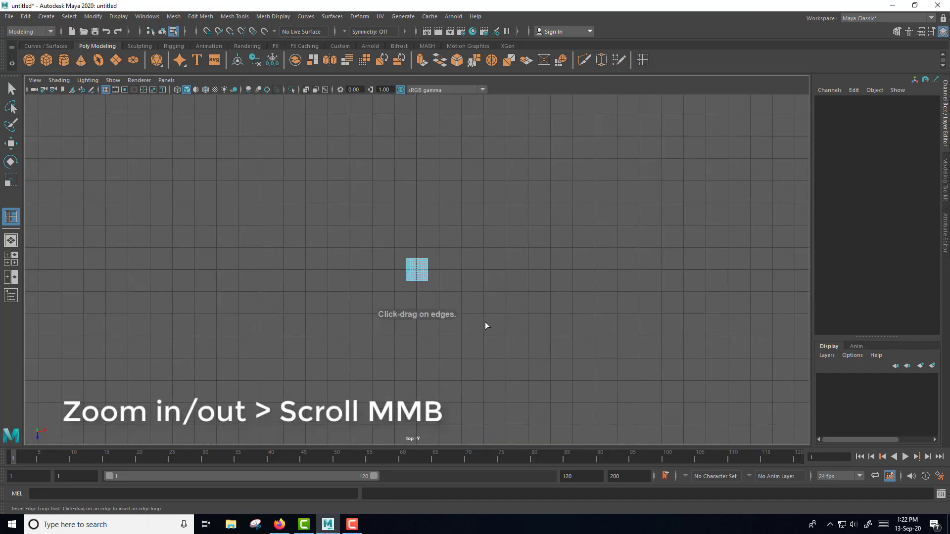
{"action": "scroll", "coordinate": [486, 322], "scroll_direction": "up", "scroll_amount": 3}
{"action": "scroll", "coordinate": [485, 322], "scroll_direction": "up", "scroll_amount": 2}
{"action": "scroll", "coordinate": [486, 323], "scroll_direction": "up", "scroll_amount": 2}
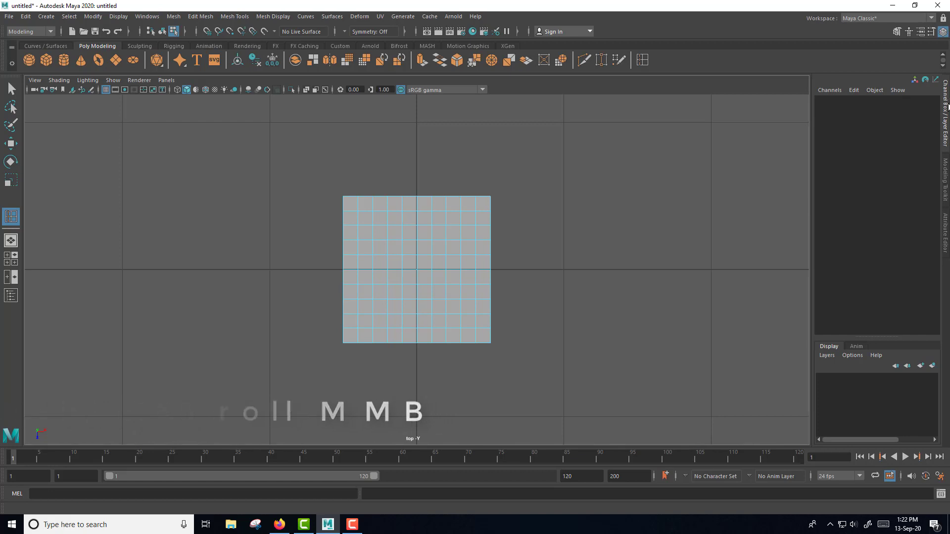
{"action": "left_click", "coordinate": [946, 109]}
Select pPlane1 and set its Subdivisions Width and Height to 2 in the Channel Box
{"action": "right_click_drag", "start_coordinate": [575, 233], "coordinate": [599, 213], "text": "shift"}
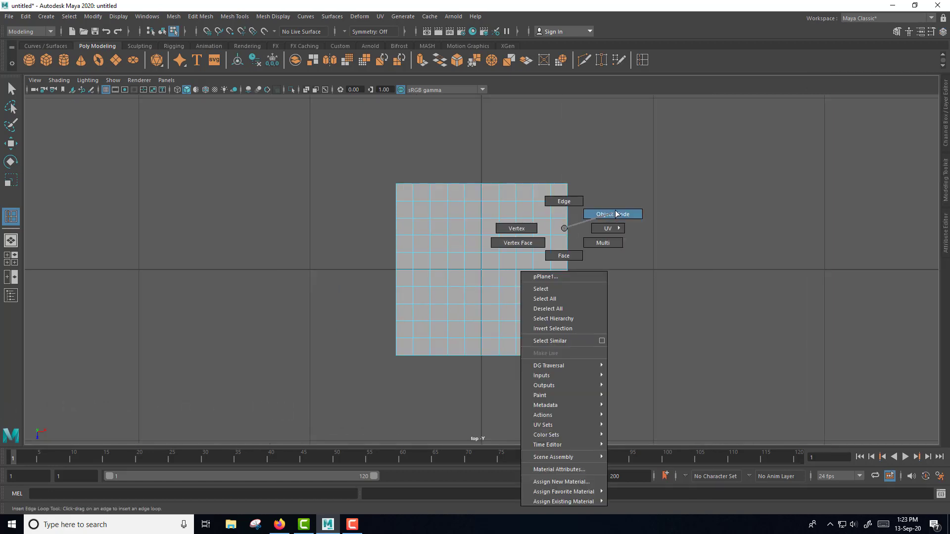
{"action": "key", "text": "q"}
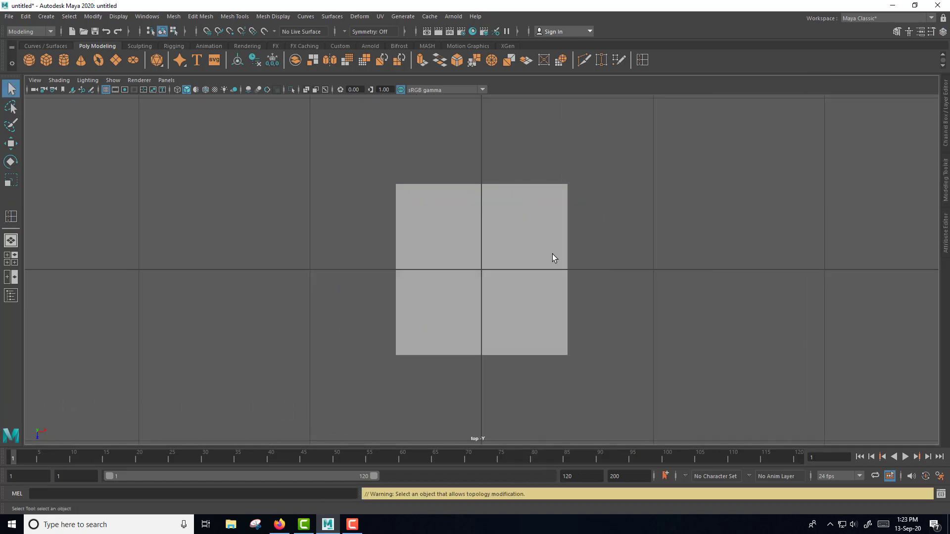
{"action": "key", "text": "w"}
{"action": "left_click", "coordinate": [473, 252]}
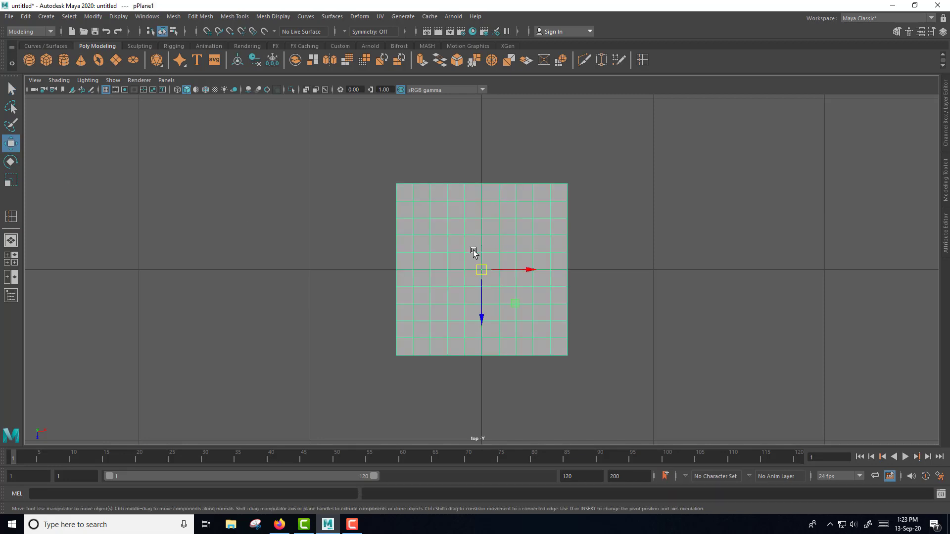
{"action": "left_click", "coordinate": [947, 127]}
{"action": "left_click", "coordinate": [836, 212]}
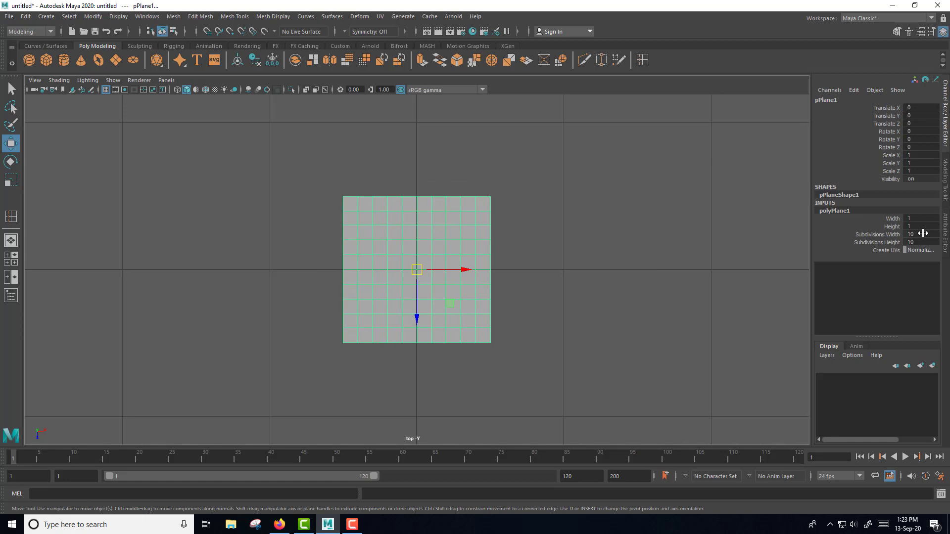
{"action": "type", "text": "2"}
{"action": "key", "text": "Tab"}
{"action": "type", "text": "2"}
{"action": "key", "text": "Return"}
Chamfer the plane's centre vertex into a diamond with width 0.75
{"action": "left_click_drag", "start_coordinate": [528, 322], "coordinate": [465, 282]}
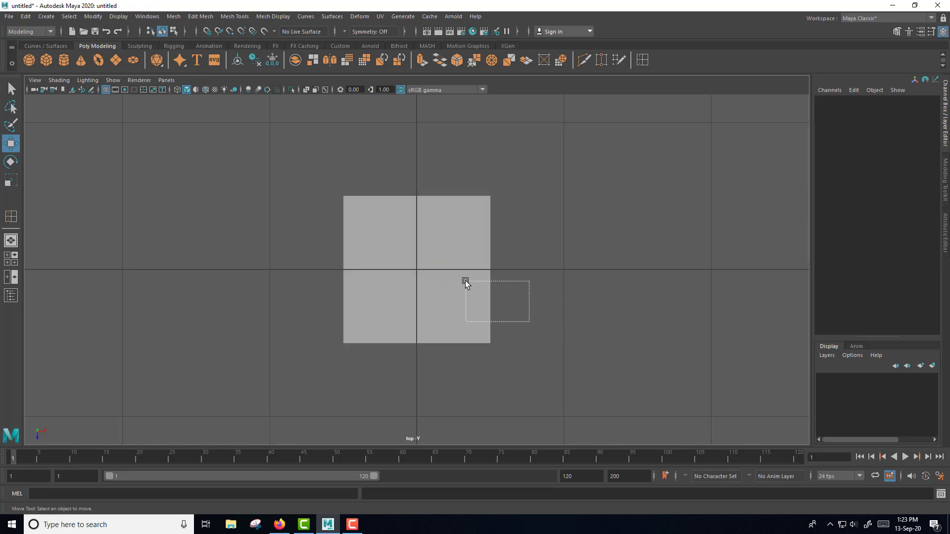
{"action": "right_click_drag", "start_coordinate": [460, 272], "coordinate": [421, 266]}
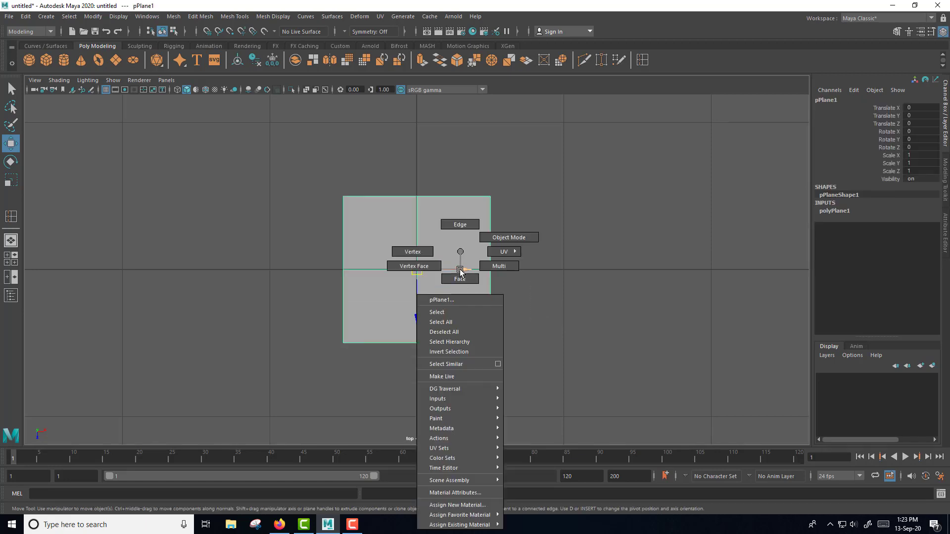
{"action": "left_click", "coordinate": [416, 268]}
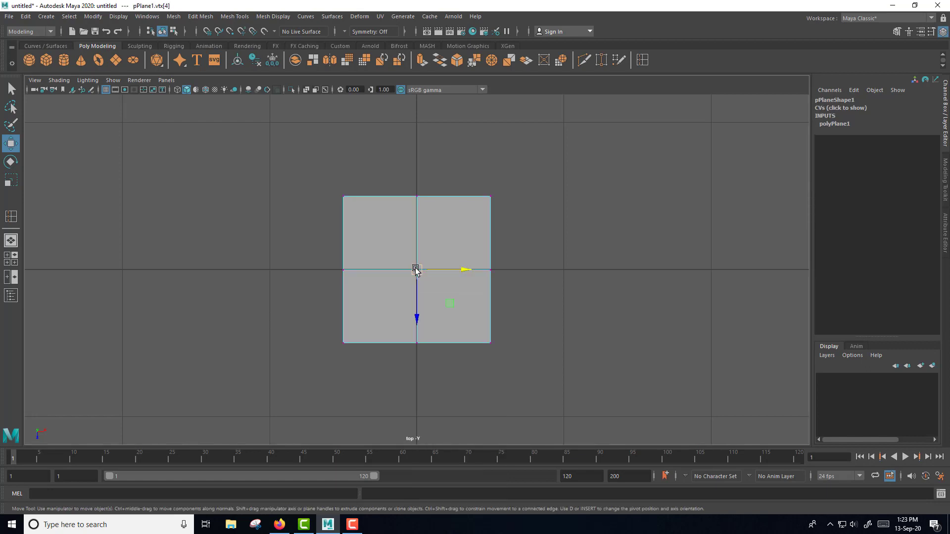
{"action": "right_click_drag", "start_coordinate": [416, 270], "coordinate": [463, 269], "text": "shift"}
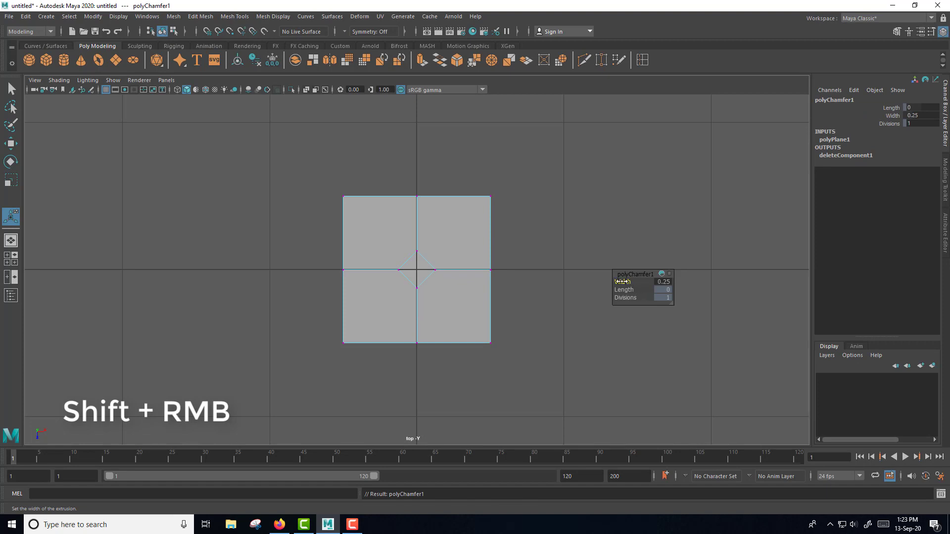
{"action": "left_click_drag", "start_coordinate": [622, 281], "coordinate": [624, 283]}
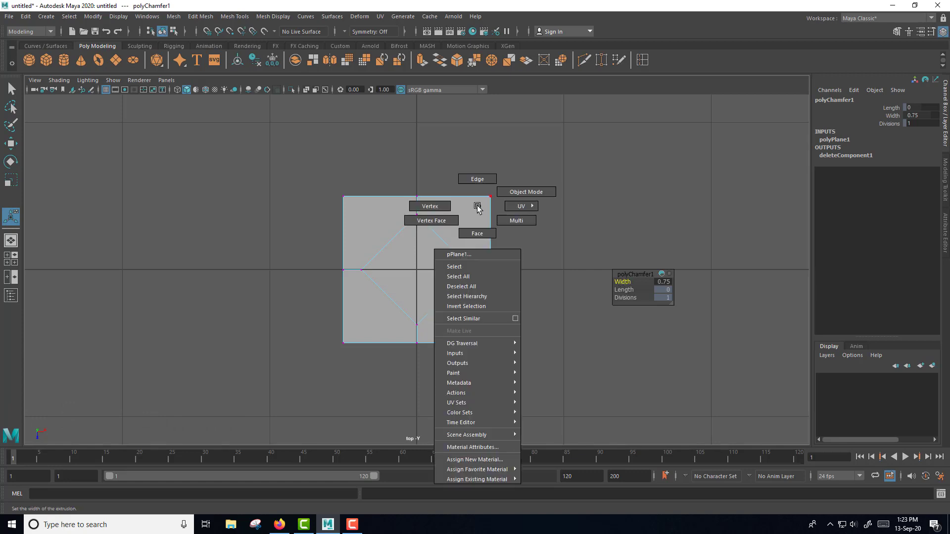
Delete the central diamond face to leave a hole
{"action": "right_click_drag", "start_coordinate": [478, 207], "coordinate": [476, 233]}
{"action": "left_click", "coordinate": [435, 255]}
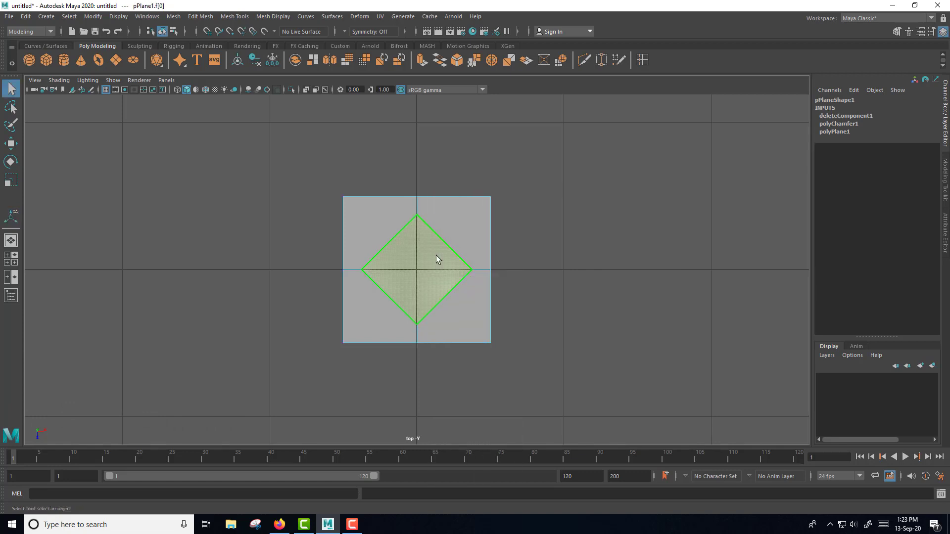
{"action": "key", "text": "Delete"}
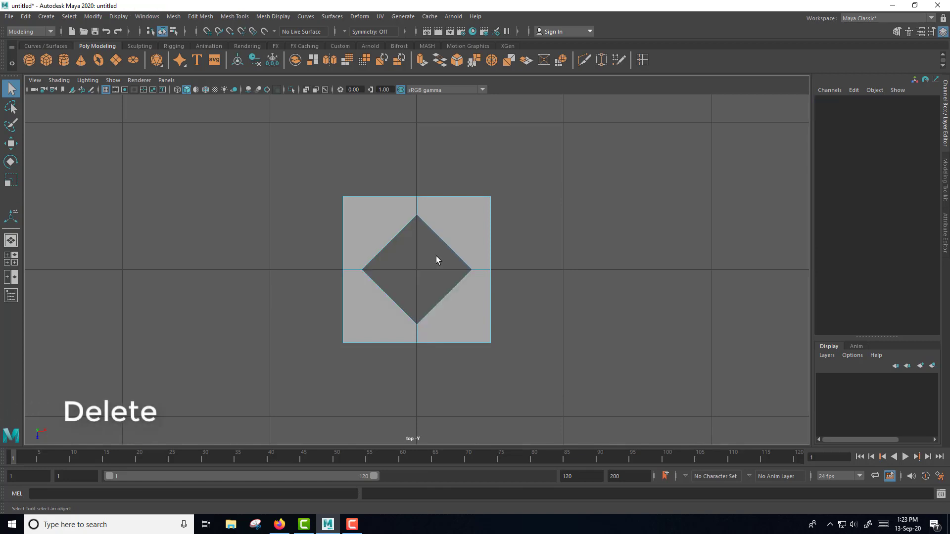
{"action": "scroll", "coordinate": [435, 256], "scroll_direction": "up", "scroll_amount": 2}
Multi-cut edges from the top-left and top-right corners to the diamond's upper edge midpoints
{"action": "right_click_drag", "start_coordinate": [450, 231], "coordinate": [447, 216]}
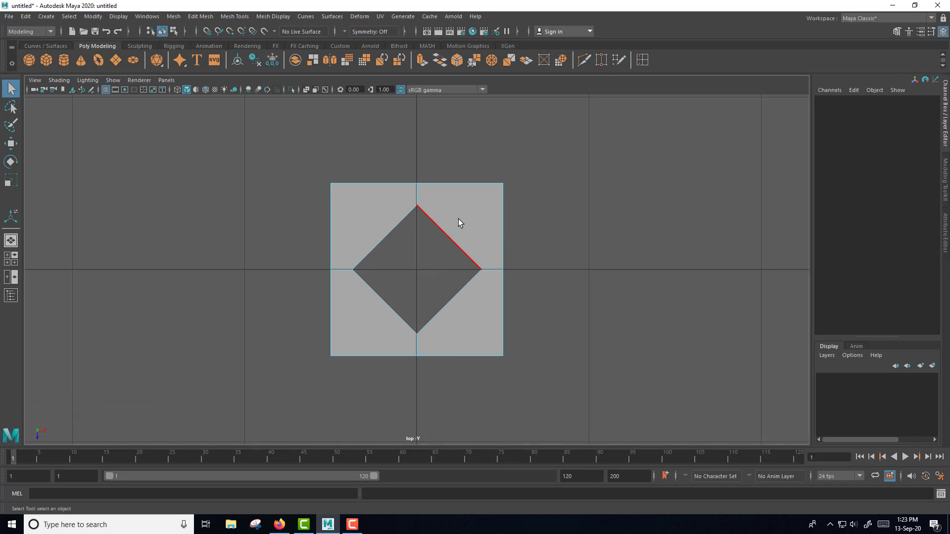
{"action": "left_click", "coordinate": [588, 60]}
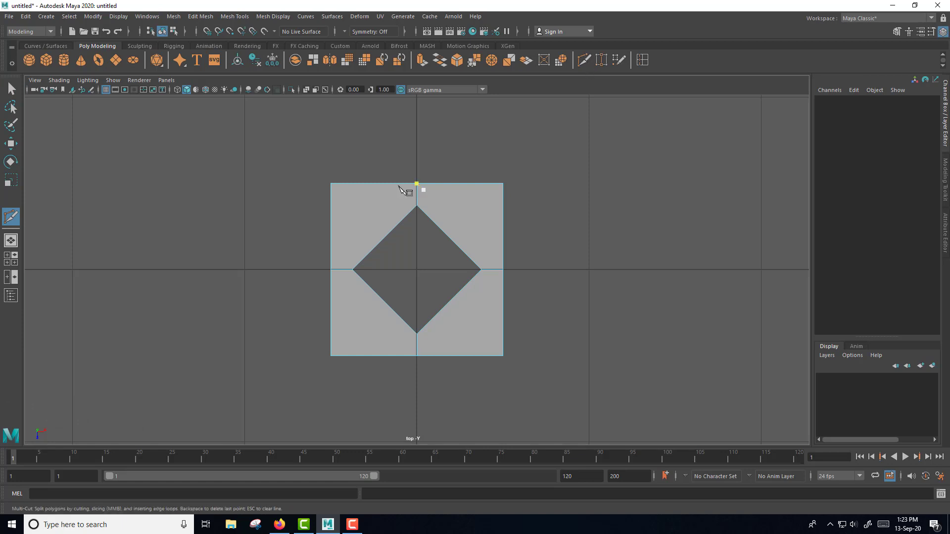
{"action": "left_click", "coordinate": [331, 184]}
{"action": "left_click_drag", "start_coordinate": [398, 224], "coordinate": [407, 258], "text": "shift"}
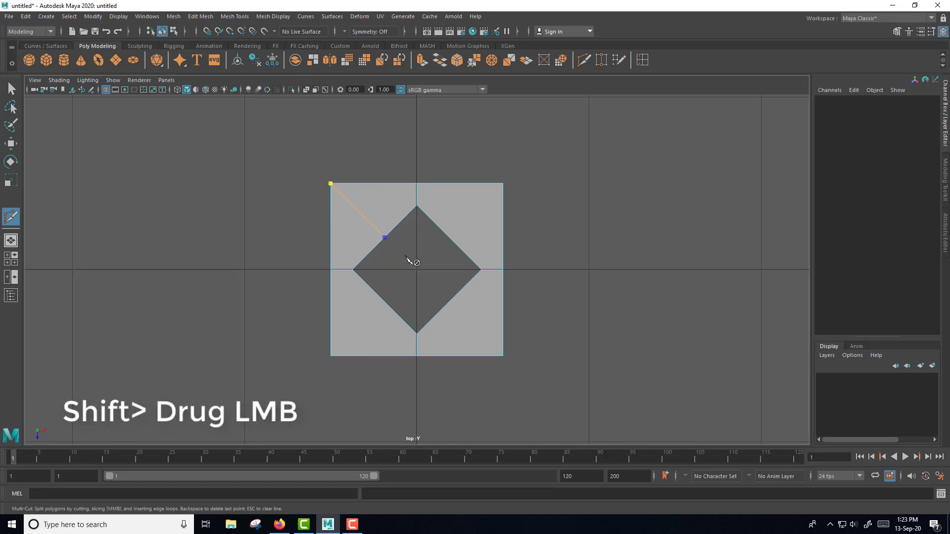
{"action": "left_click", "coordinate": [504, 184]}
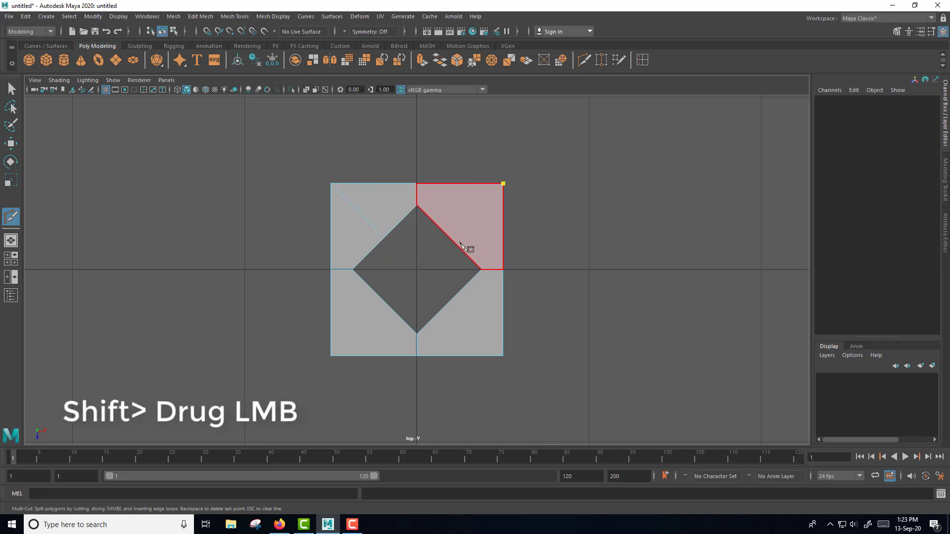
{"action": "left_click_drag", "start_coordinate": [459, 249], "coordinate": [449, 238], "text": "shift"}
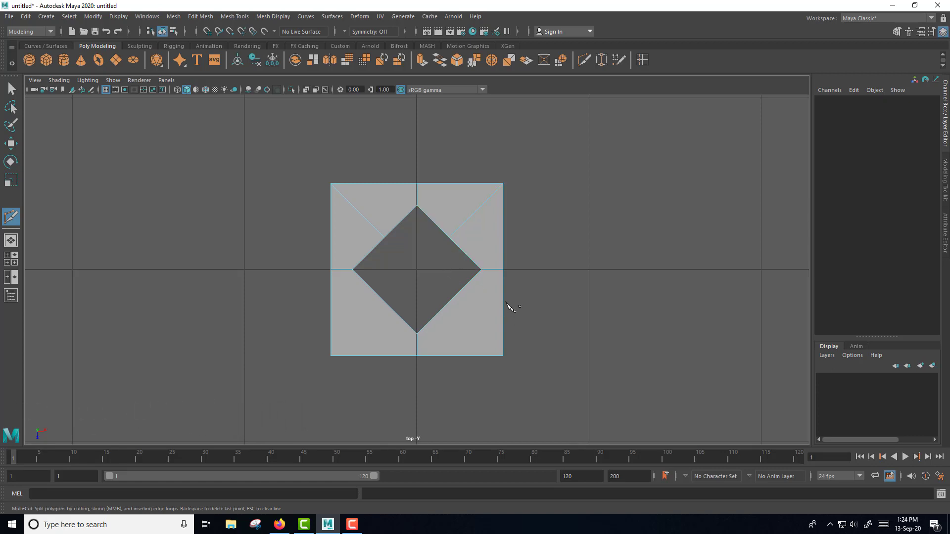
Multi-cut edges from the bottom-right and bottom-left corners to the diamond's lower edge midpoints
{"action": "left_click", "coordinate": [503, 356]}
{"action": "left_click", "coordinate": [452, 304]}
{"action": "key", "text": "Return"}
{"action": "left_click", "coordinate": [331, 356]}
{"action": "left_click", "coordinate": [388, 304]}
{"action": "key", "text": "w"}
{"action": "right_click_drag", "start_coordinate": [466, 244], "coordinate": [465, 215]}
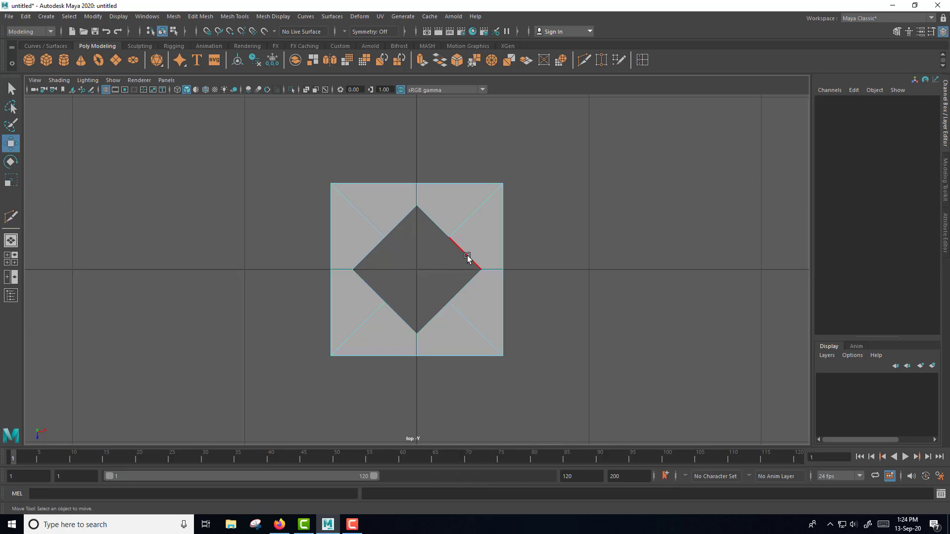
Circularize the hole's edge loop into an octagon and scale it outward near the plane's edges
{"action": "left_click", "coordinate": [468, 256]}
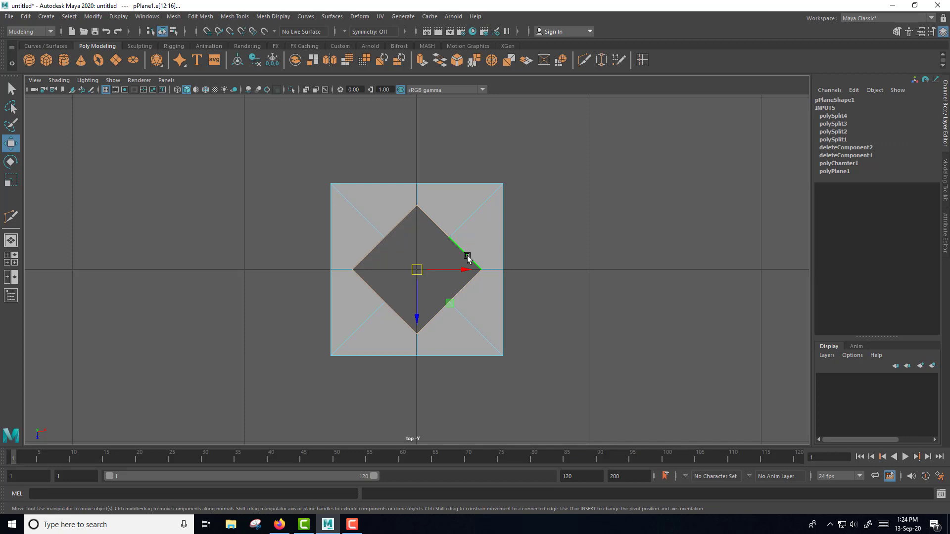
{"action": "right_click", "coordinate": [467, 256], "text": "shift"}
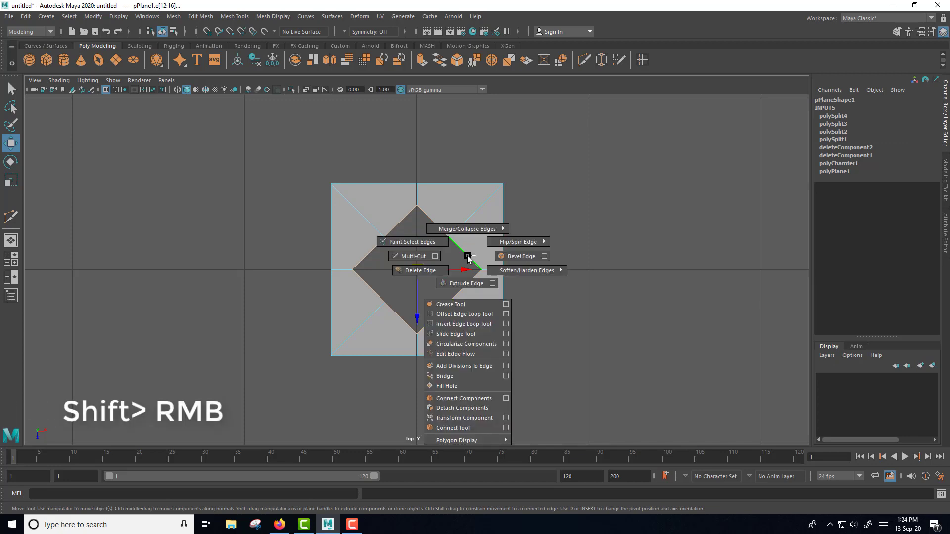
{"action": "left_click", "coordinate": [465, 344]}
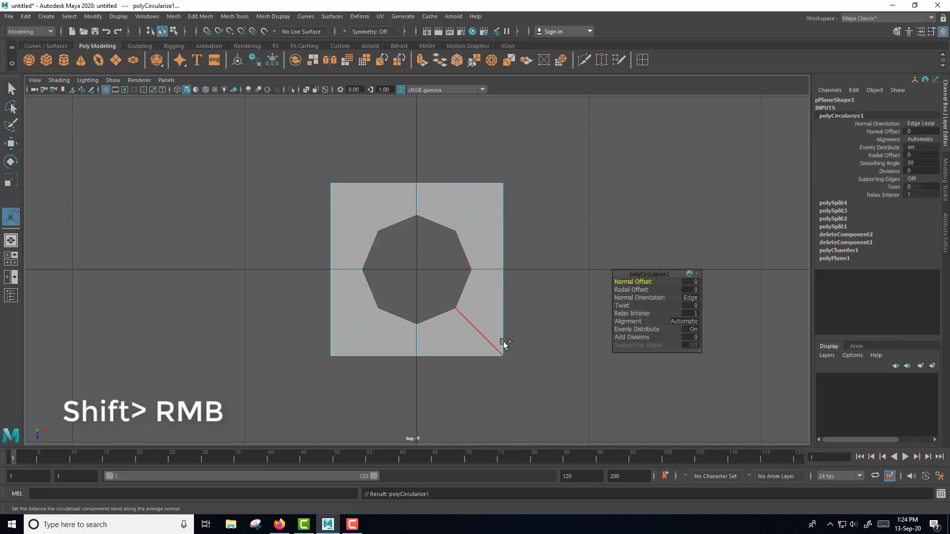
{"action": "left_click", "coordinate": [14, 184]}
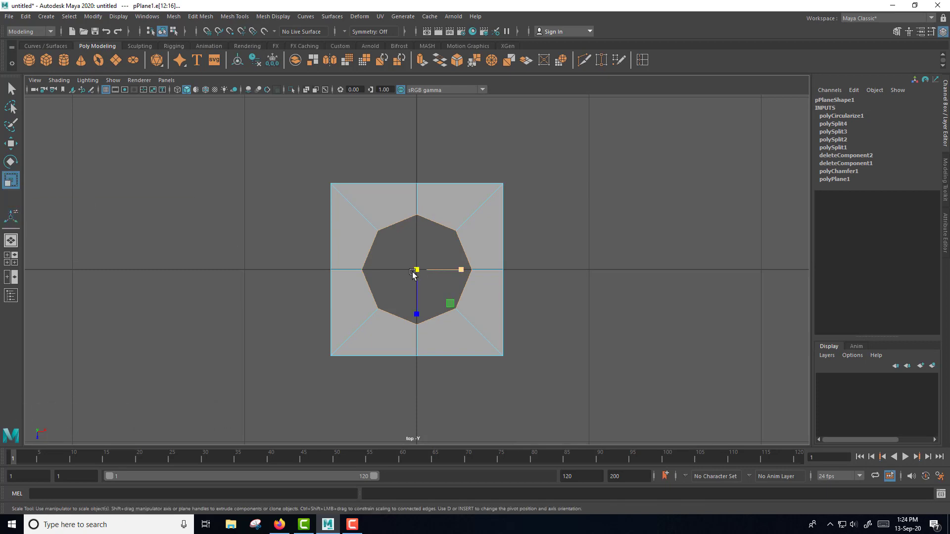
{"action": "left_click_drag", "start_coordinate": [417, 271], "coordinate": [441, 269]}
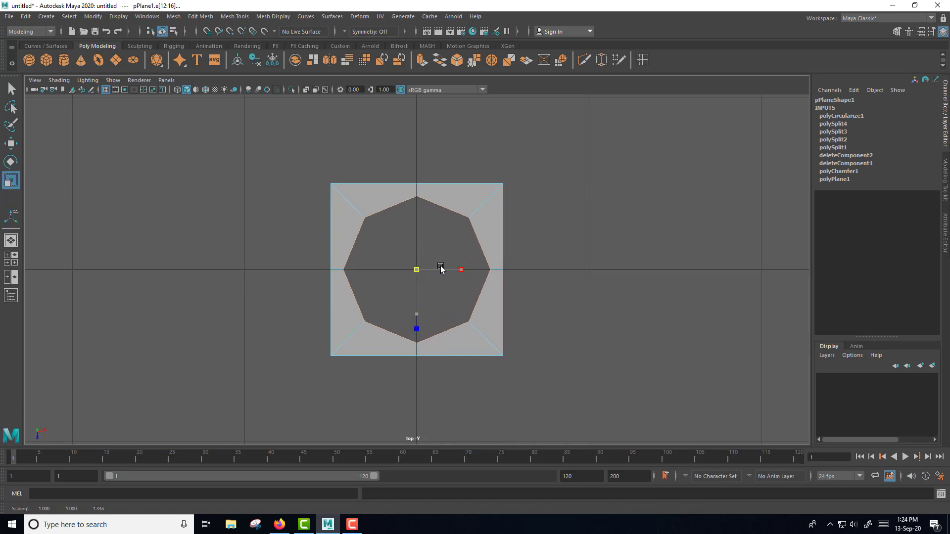
{"action": "right_click_drag", "start_coordinate": [497, 194], "coordinate": [539, 179]}
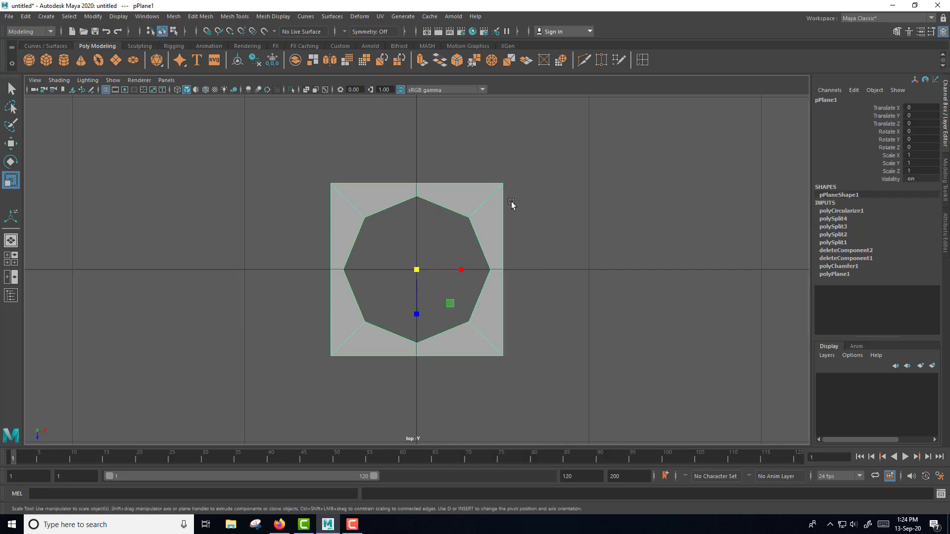
{"action": "left_click", "coordinate": [512, 207]}
Extrude the octagonal hole's edges and lower them to Local Translate Z -0.107
{"action": "key", "text": "space"}
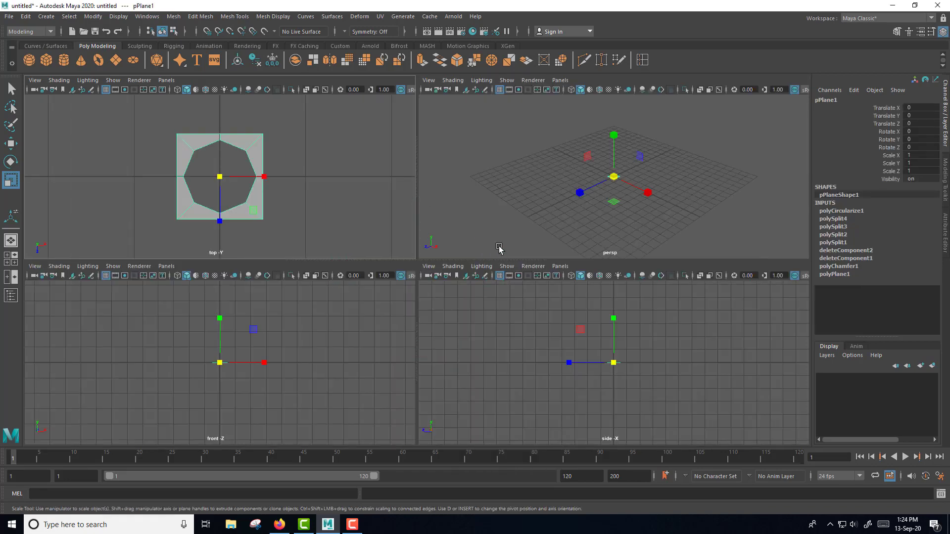
{"action": "key", "text": "space"}
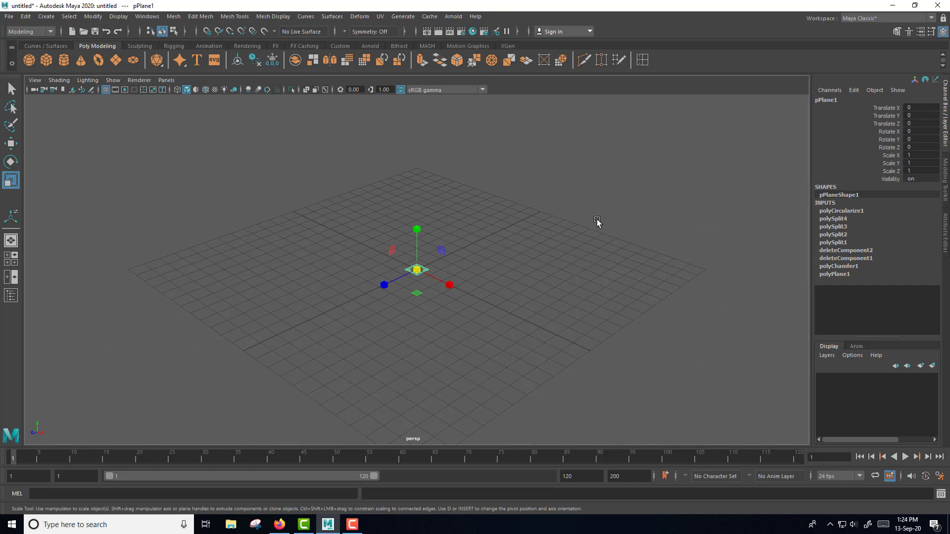
{"action": "key", "text": "f"}
{"action": "scroll", "coordinate": [649, 275], "scroll_direction": "down", "scroll_amount": 3}
{"action": "left_click_drag", "start_coordinate": [649, 276], "coordinate": [520, 293], "text": "alt"}
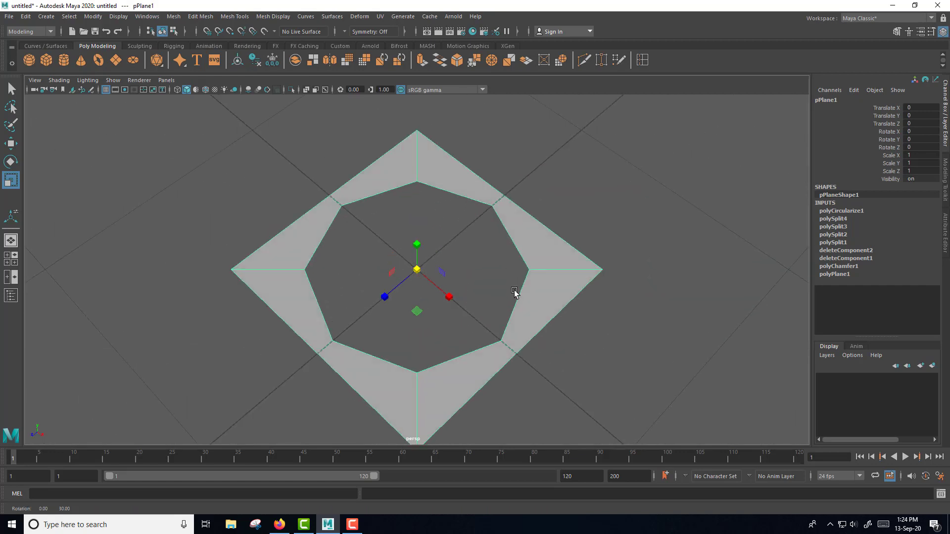
{"action": "right_click_drag", "start_coordinate": [522, 241], "coordinate": [518, 213]}
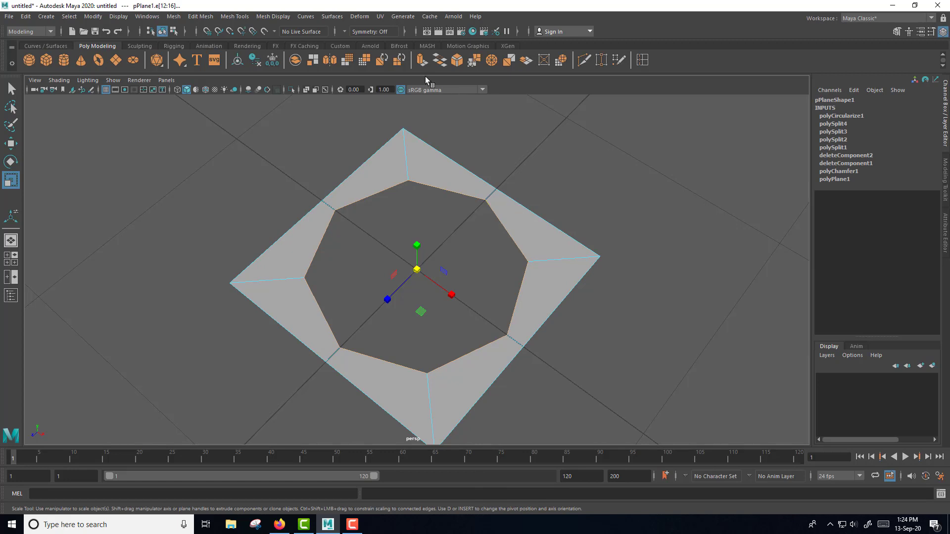
{"action": "left_click", "coordinate": [201, 16]}
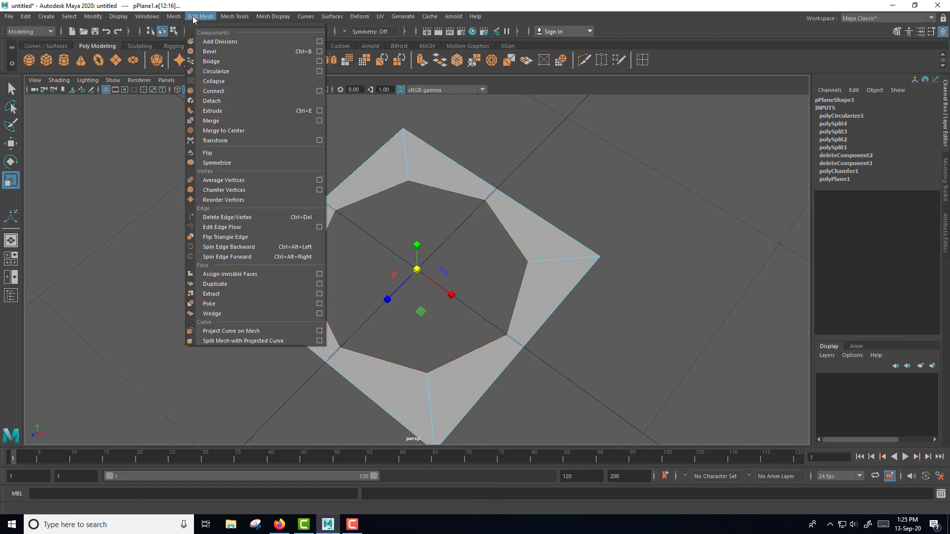
{"action": "left_click", "coordinate": [220, 116]}
{"action": "scroll", "coordinate": [510, 268], "scroll_direction": "up", "scroll_amount": 3}
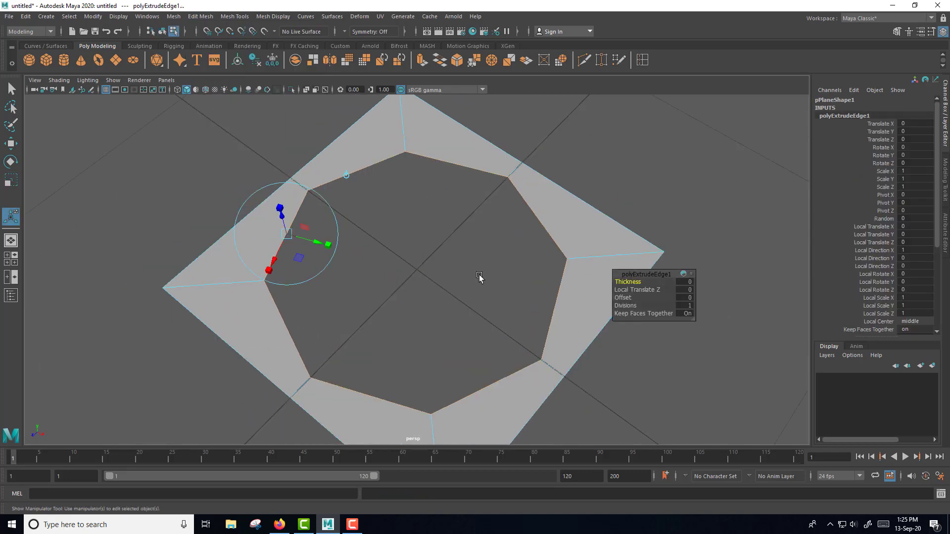
{"action": "scroll", "coordinate": [458, 282], "scroll_direction": "down", "scroll_amount": 5}
{"action": "left_click_drag", "start_coordinate": [458, 282], "coordinate": [456, 276], "text": "alt"}
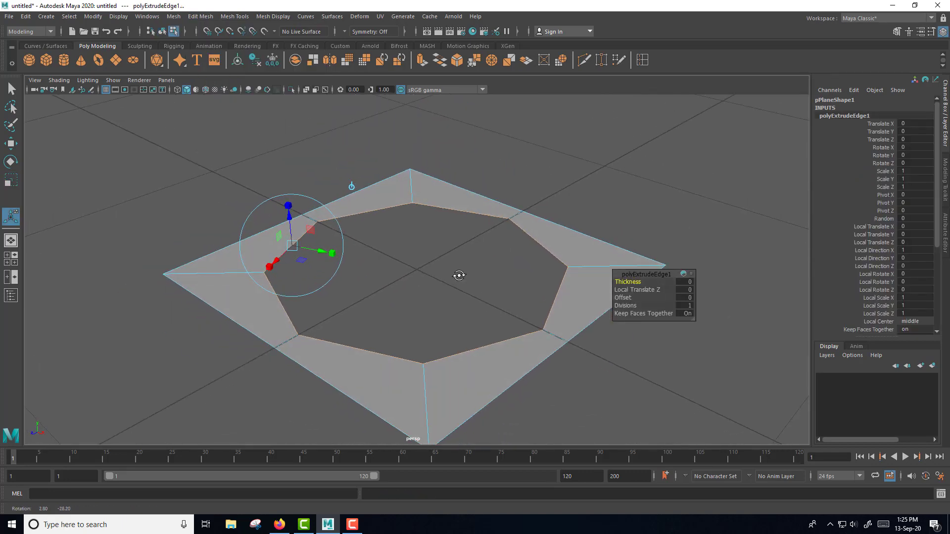
{"action": "left_click_drag", "start_coordinate": [288, 219], "coordinate": [295, 253]}
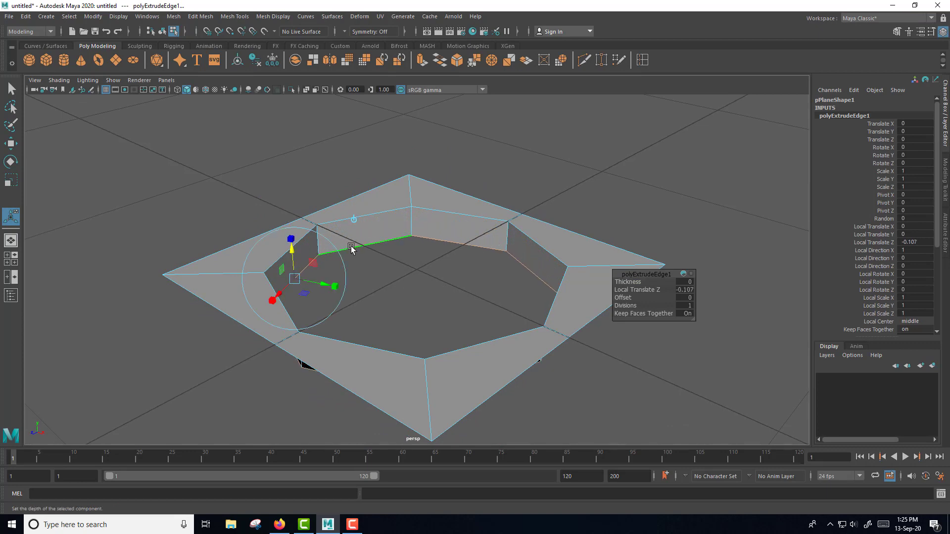
Bevel the hole's upper rim edges with 4 segments at fraction 0.2
{"action": "left_click", "coordinate": [484, 222]}
{"action": "mouse_move", "coordinate": [486, 279]}
{"action": "left_mouse_down", "text": "alt"}
{"action": "mouse_move", "coordinate": [466, 290]}
{"action": "mouse_move", "coordinate": [487, 231]}
{"action": "left_mouse_up", "text": "alt"}
{"action": "right_click_drag", "start_coordinate": [495, 190], "coordinate": [542, 190], "text": "shift"}
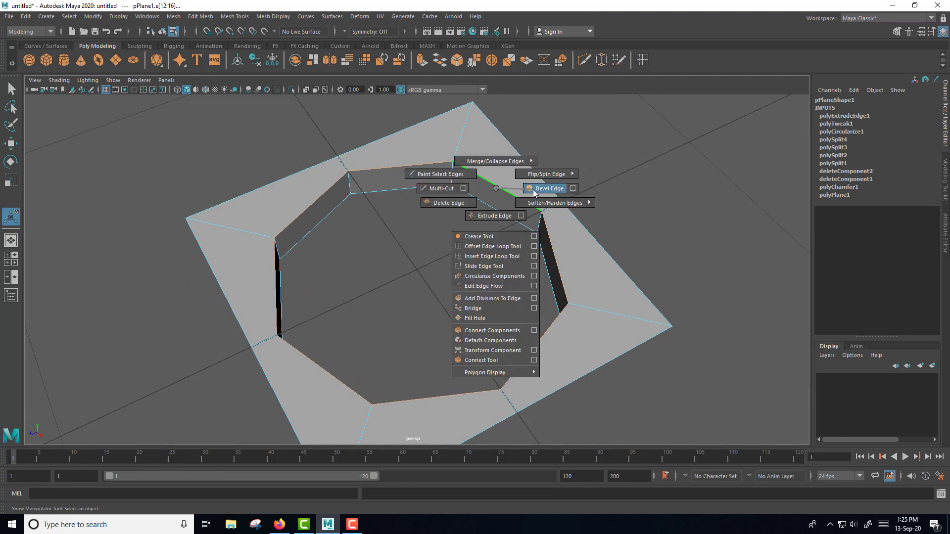
{"action": "left_click_drag", "start_coordinate": [626, 290], "coordinate": [641, 290]}
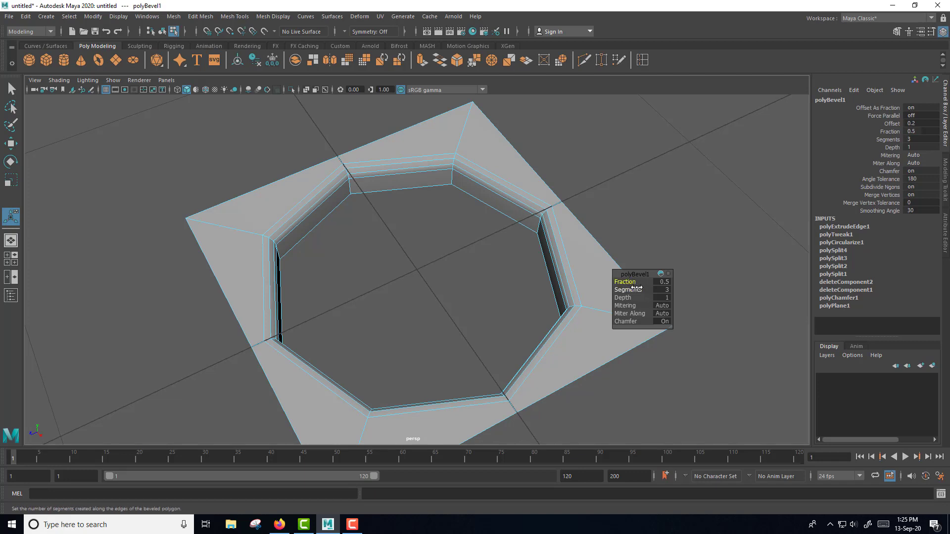
{"action": "left_click_drag", "start_coordinate": [637, 290], "coordinate": [627, 282]}
{"action": "left_click", "coordinate": [629, 281]}
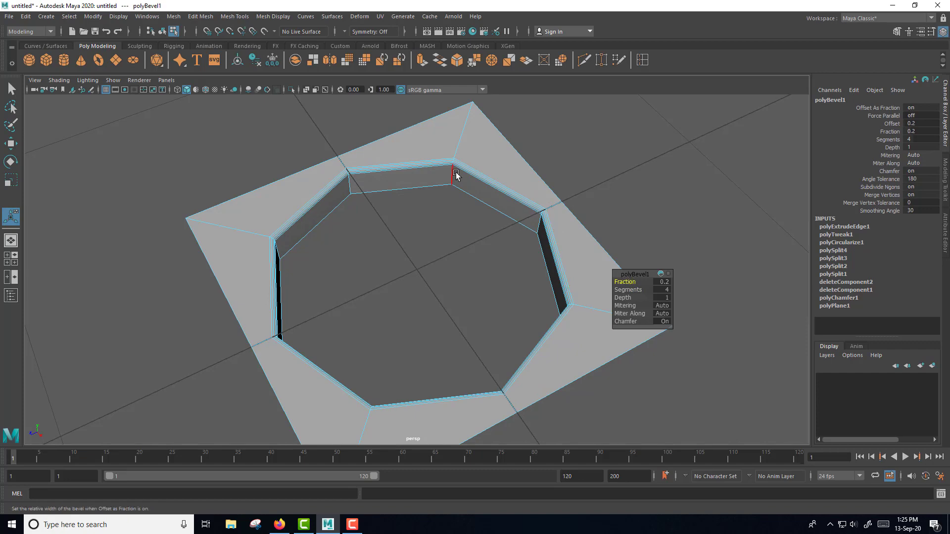
{"action": "right_click_drag", "start_coordinate": [455, 173], "coordinate": [485, 162]}
{"action": "scroll", "coordinate": [593, 216], "scroll_direction": "down", "scroll_amount": 5}
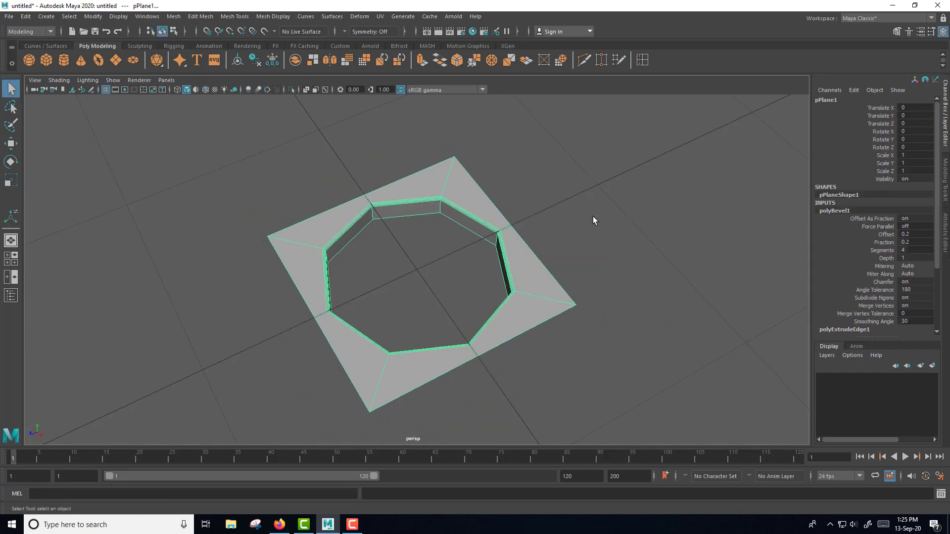
{"action": "mouse_move", "coordinate": [593, 216]}
{"action": "left_mouse_down", "text": "alt"}
{"action": "mouse_move", "coordinate": [579, 314]}
{"action": "mouse_move", "coordinate": [570, 311]}
{"action": "left_mouse_up", "text": "alt"}
In the top view, duplicate the holed tile and move the copy one unit up
{"action": "key", "text": "space"}
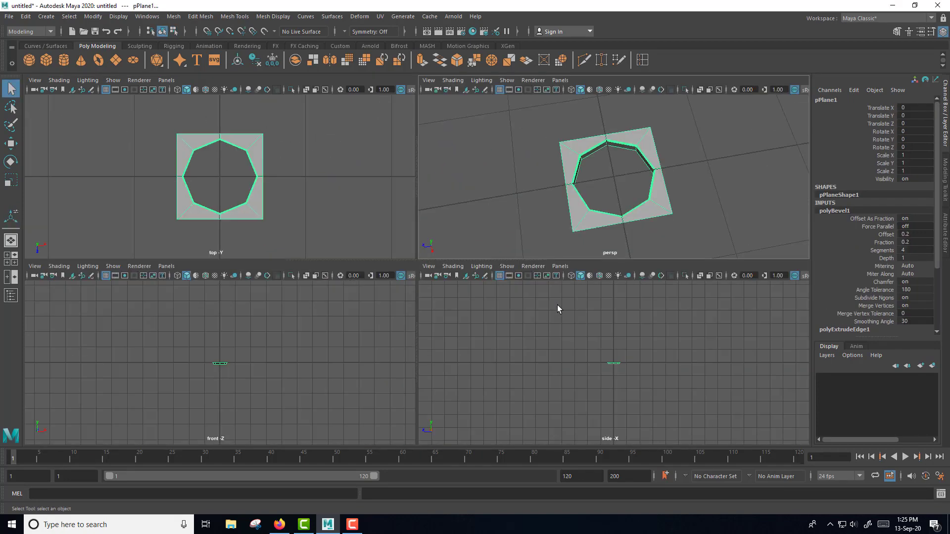
{"action": "key", "text": "space"}
{"action": "key", "text": "ctrl+d"}
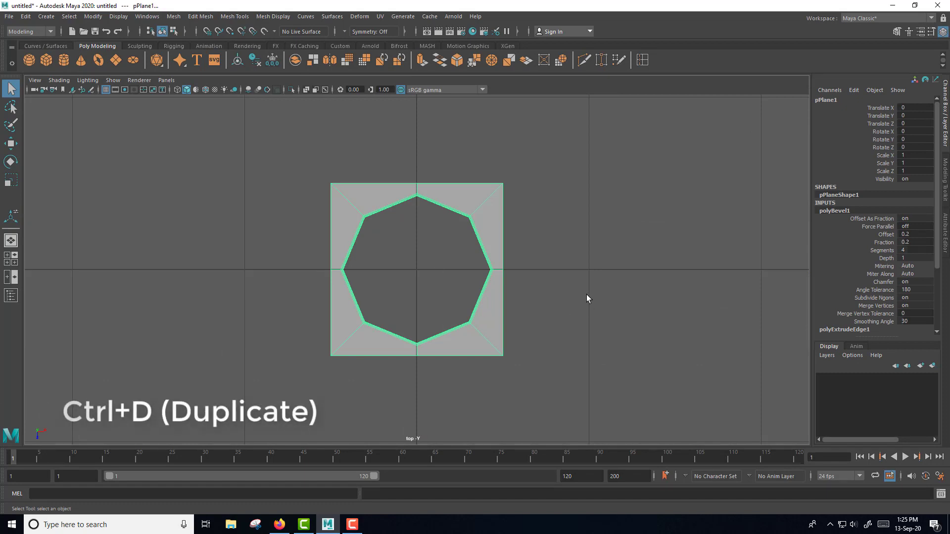
{"action": "mouse_move", "coordinate": [587, 297]}
{"action": "middle_mouse_down", "text": "alt"}
{"action": "mouse_move", "coordinate": [427, 333]}
{"action": "mouse_move", "coordinate": [460, 333]}
{"action": "middle_mouse_up", "text": "alt"}
{"action": "key", "text": "w"}
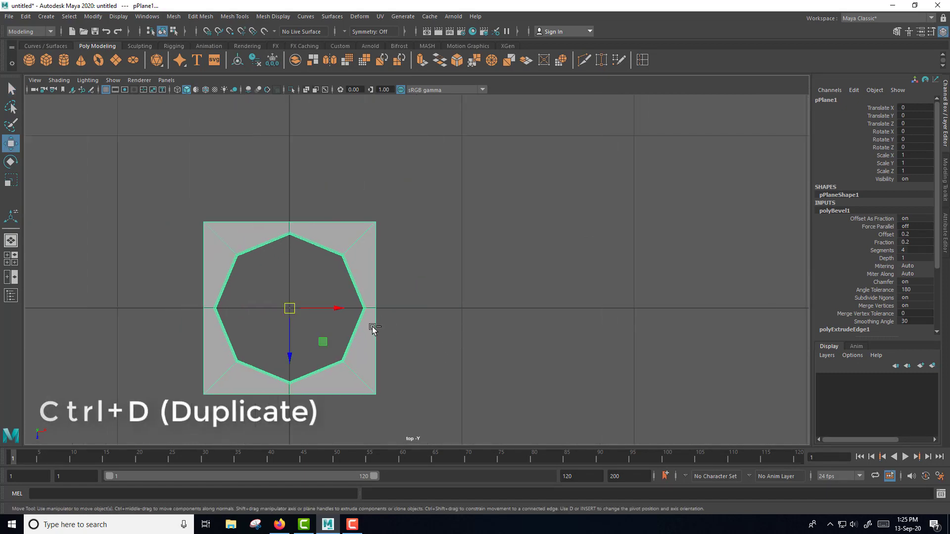
{"action": "key", "text": "ctrl+d"}
{"action": "mouse_move", "coordinate": [290, 355]}
{"action": "left_mouse_down"}
{"action": "mouse_move", "coordinate": [278, 239]}
{"action": "mouse_move", "coordinate": [290, 212]}
{"action": "left_mouse_up"}
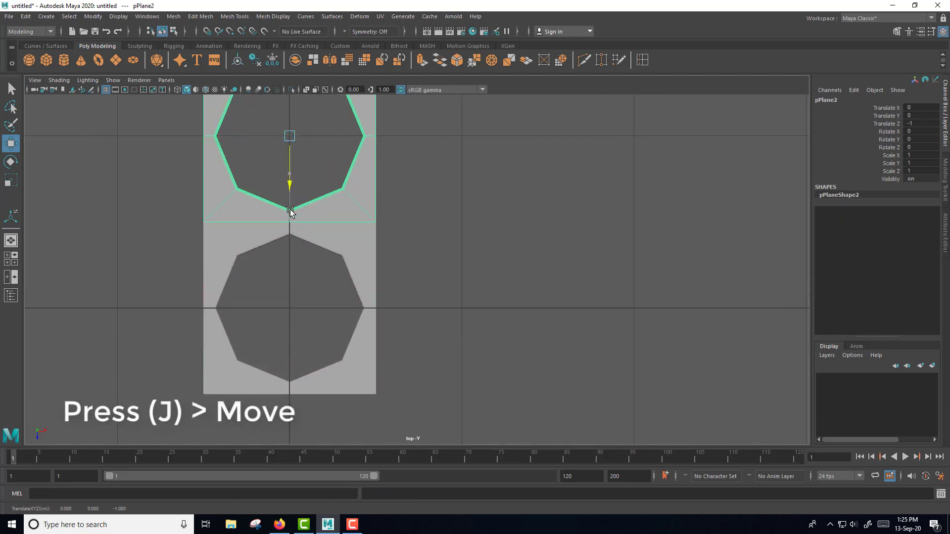
{"action": "left_click", "coordinate": [431, 289]}
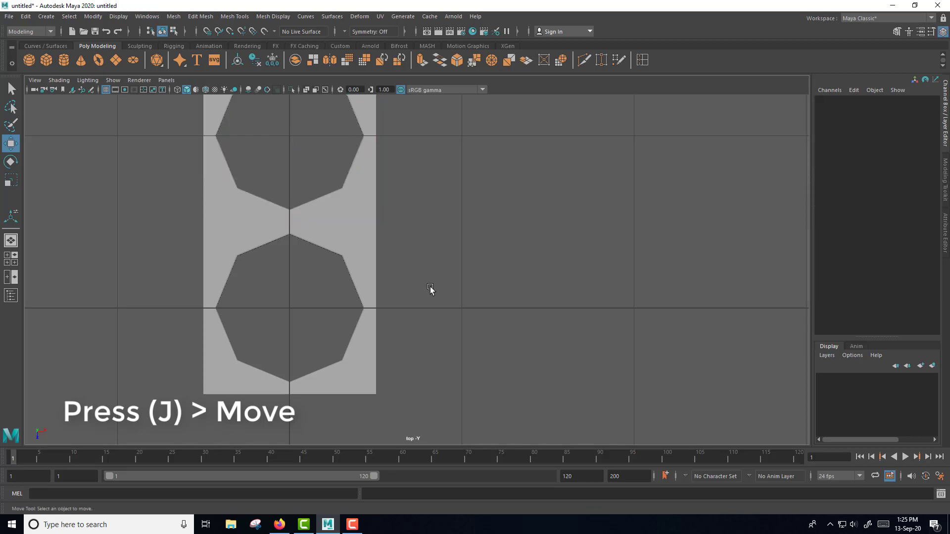
Duplicate the original tile one unit to the right and delete the upper copy
{"action": "left_click", "coordinate": [365, 253]}
{"action": "scroll", "coordinate": [376, 273], "scroll_direction": "down", "scroll_amount": 5}
{"action": "scroll", "coordinate": [392, 297], "scroll_direction": "down", "scroll_amount": 1}
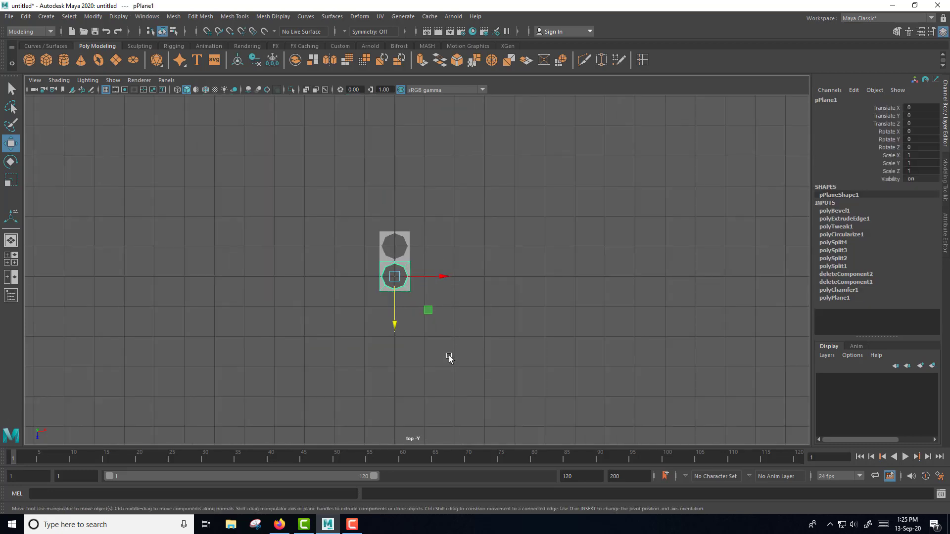
{"action": "scroll", "coordinate": [451, 353], "scroll_direction": "up", "scroll_amount": 5}
{"action": "scroll", "coordinate": [453, 354], "scroll_direction": "up", "scroll_amount": 3}
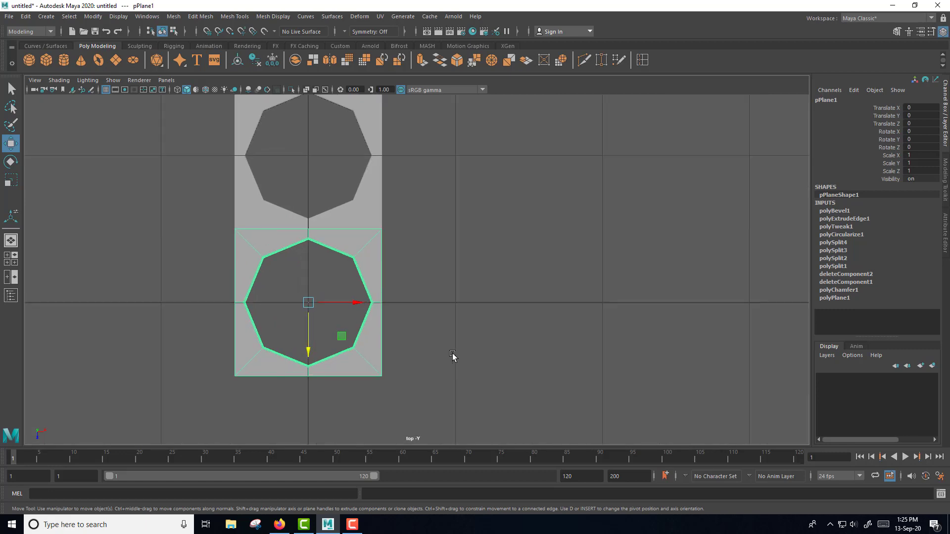
{"action": "key", "text": "ctrl+d"}
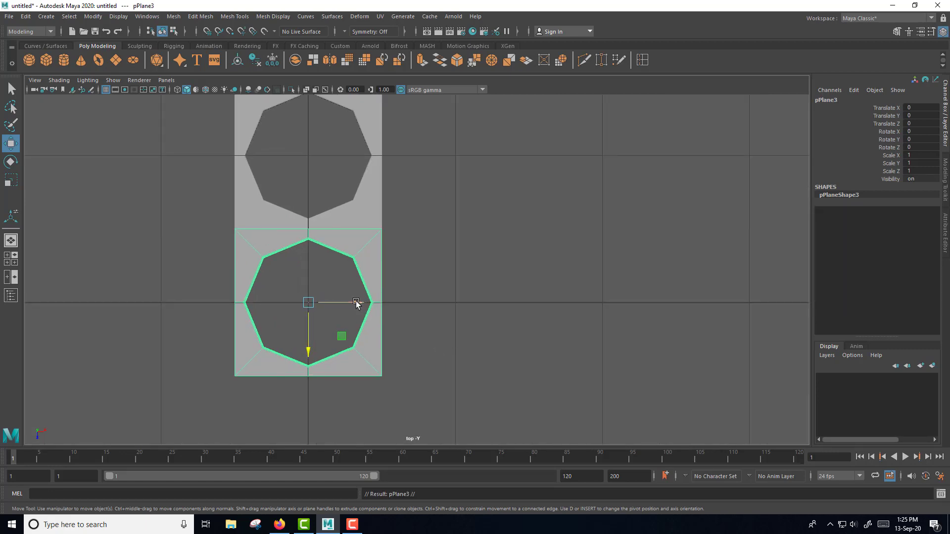
{"action": "left_click_drag", "start_coordinate": [357, 303], "coordinate": [445, 304]}
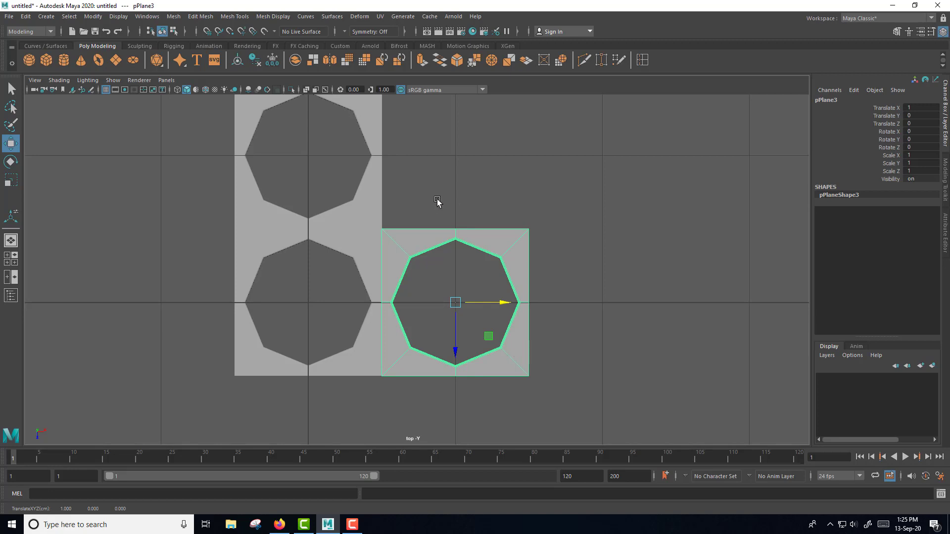
{"action": "left_click", "coordinate": [416, 192]}
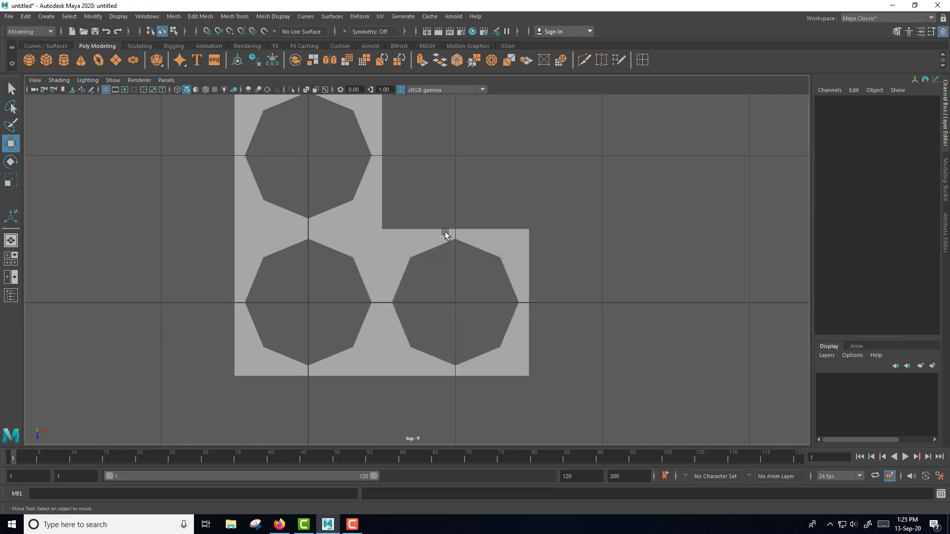
{"action": "mouse_move", "coordinate": [426, 204]}
{"action": "left_mouse_down"}
{"action": "mouse_move", "coordinate": [350, 176]}
{"action": "mouse_move", "coordinate": [448, 307]}
{"action": "left_mouse_up"}
{"action": "key", "text": "Delete"}
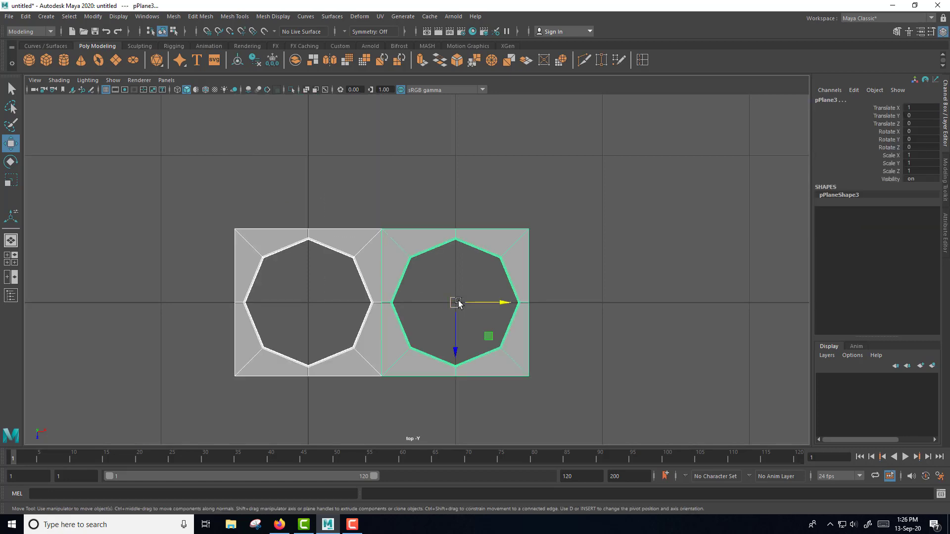
Duplicate the two-tile row and move the copy one unit up
{"action": "key", "text": "ctrl+d"}
{"action": "left_click", "coordinate": [457, 351]}
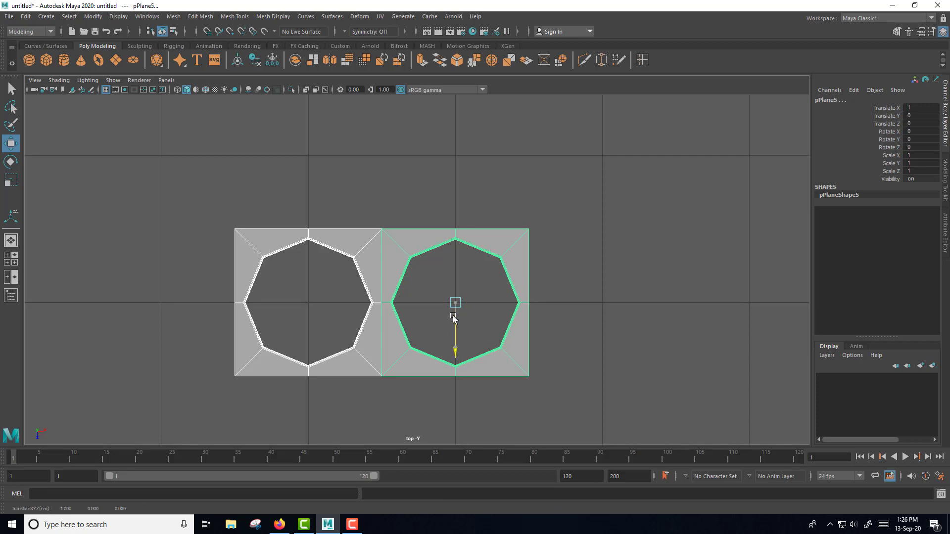
{"action": "middle_click_drag", "start_coordinate": [448, 279], "coordinate": [448, 265]}
{"action": "scroll", "coordinate": [482, 326], "scroll_direction": "down", "scroll_amount": 8}
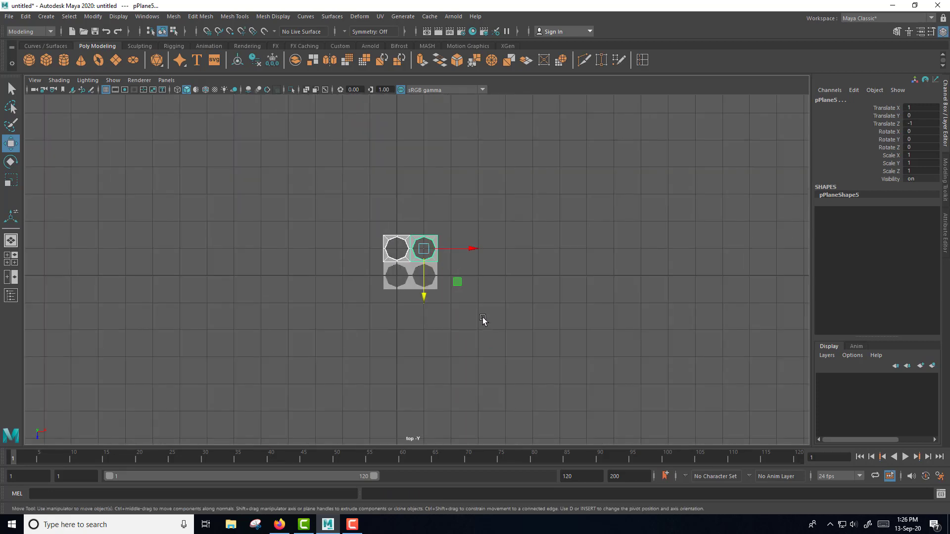
{"action": "scroll", "coordinate": [481, 319], "scroll_direction": "up", "scroll_amount": 3}
{"action": "scroll", "coordinate": [479, 342], "scroll_direction": "up", "scroll_amount": 2}
Duplicate the 2×2 block beside the others to form the 4×2 panel
{"action": "left_click_drag", "start_coordinate": [498, 372], "coordinate": [313, 160]}
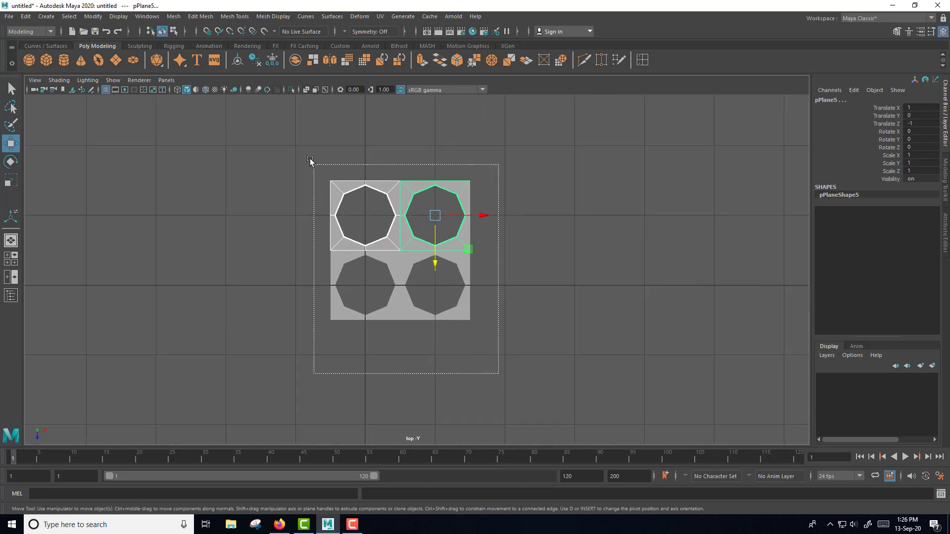
{"action": "middle_click_drag", "start_coordinate": [516, 301], "coordinate": [399, 331], "text": "alt"}
{"action": "scroll", "coordinate": [397, 341], "scroll_direction": "up", "scroll_amount": 2}
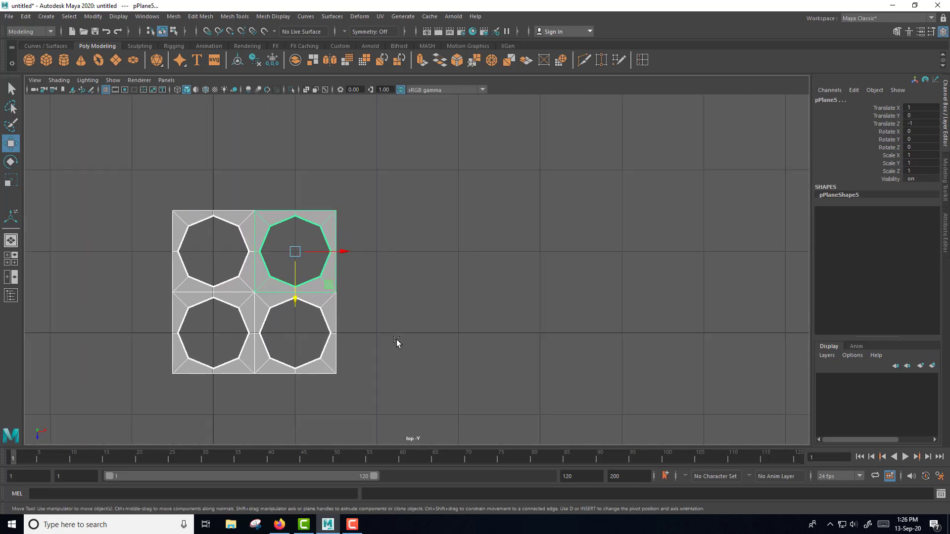
{"action": "scroll", "coordinate": [397, 338], "scroll_direction": "up", "scroll_amount": 2}
{"action": "key", "text": "ctrl+d"}
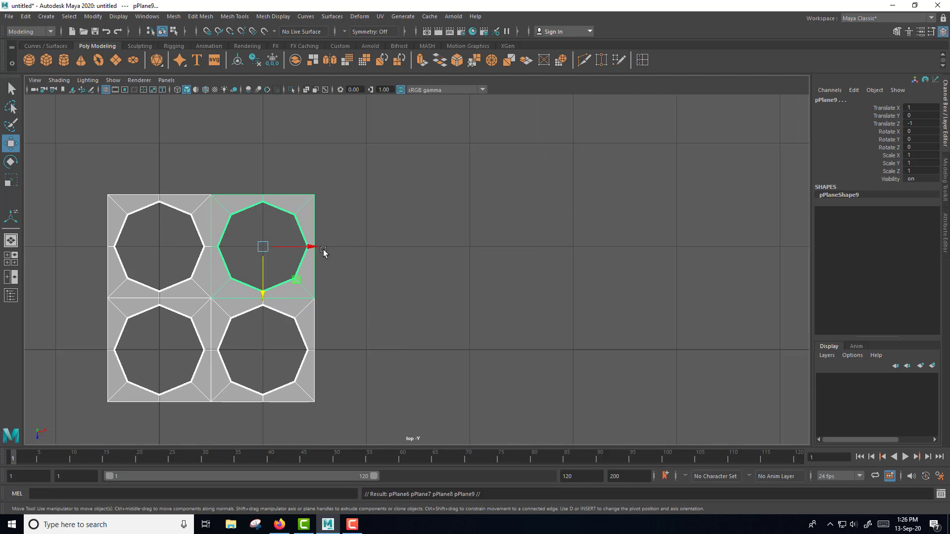
{"action": "left_click_drag", "start_coordinate": [326, 251], "coordinate": [405, 250]}
{"action": "key", "text": "shift+d"}
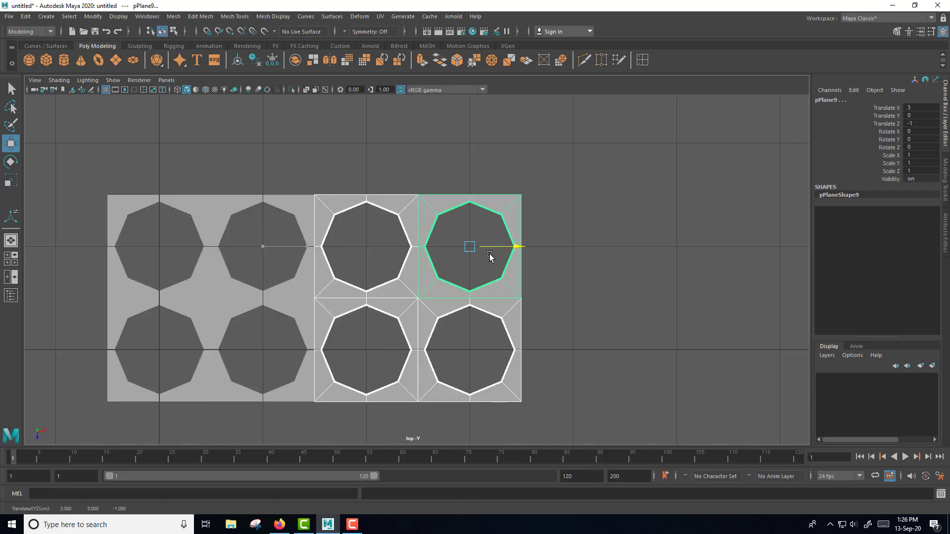
{"action": "left_click", "coordinate": [620, 305]}
{"action": "scroll", "coordinate": [574, 329], "scroll_direction": "down", "scroll_amount": 5}
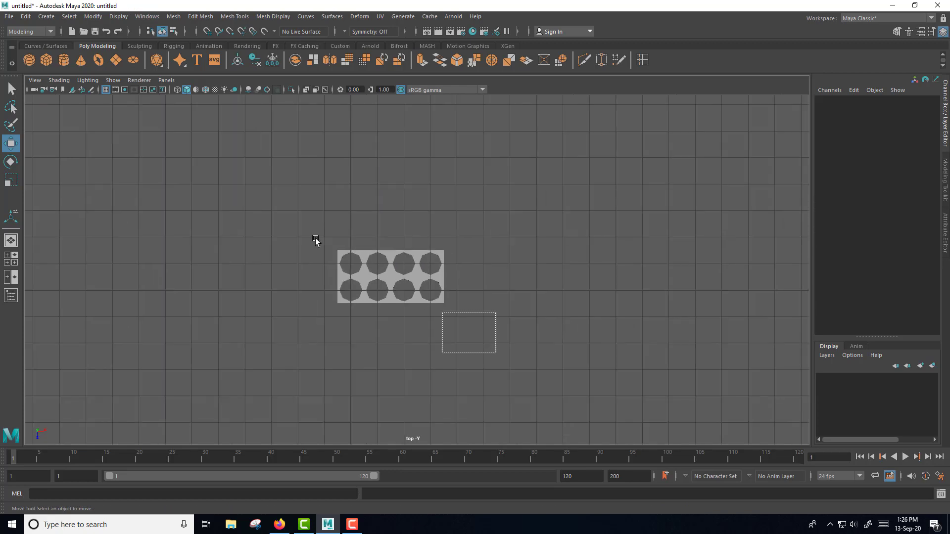
Select all tiles and move a copied set one unit up
{"action": "left_click_drag", "start_coordinate": [496, 353], "coordinate": [245, 197]}
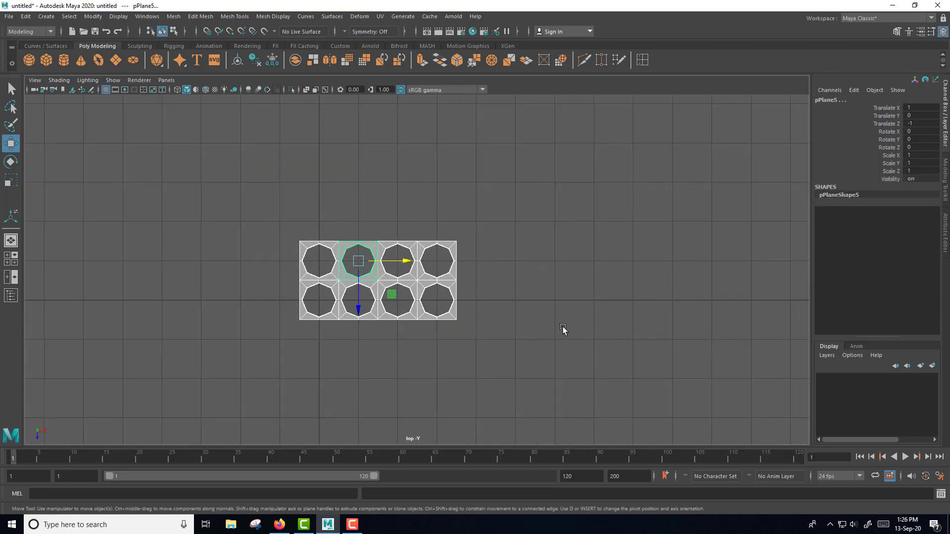
{"action": "scroll", "coordinate": [534, 318], "scroll_direction": "up", "scroll_amount": 5}
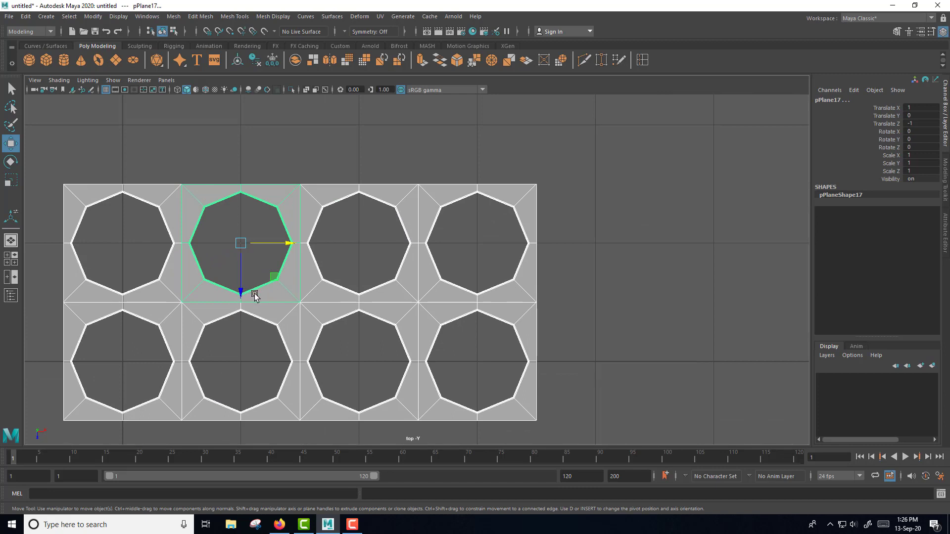
{"action": "left_click_drag", "start_coordinate": [255, 295], "coordinate": [261, 100]}
{"action": "scroll", "coordinate": [720, 368], "scroll_direction": "down", "scroll_amount": 5}
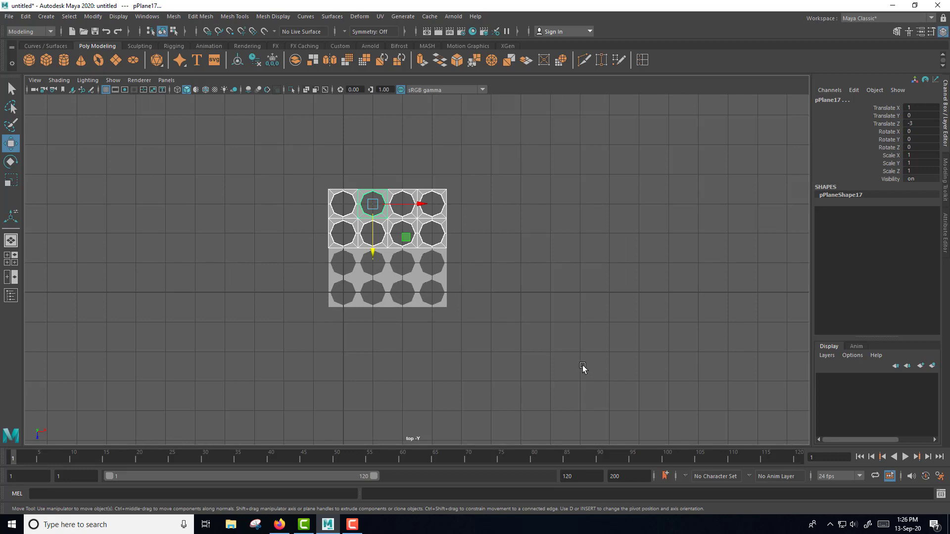
{"action": "middle_click_drag", "start_coordinate": [575, 345], "coordinate": [551, 381], "text": "alt"}
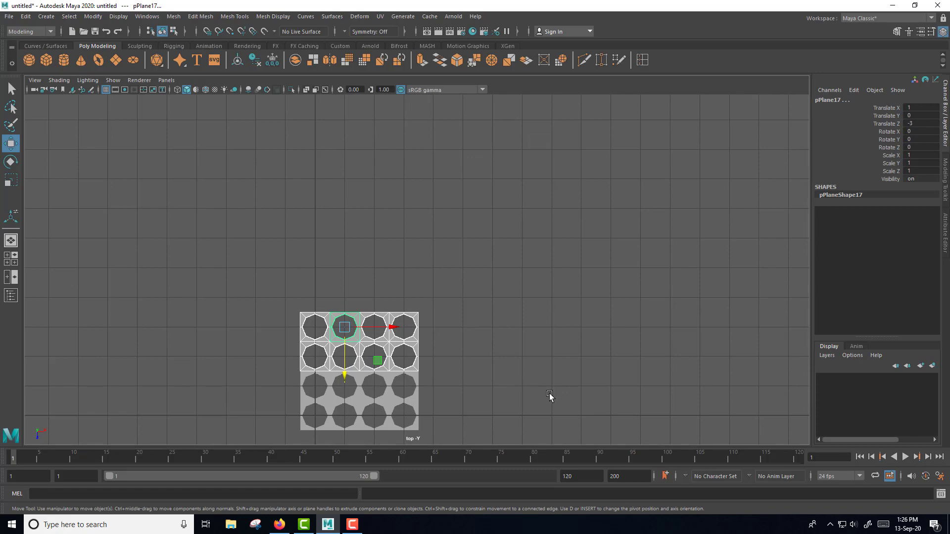
Repeat the duplicate several times to lengthen the strip, then marquee-select every tile
{"action": "key", "text": "shift+d"}
{"action": "key", "text": "shift+d"}
{"action": "key", "text": "shift+d"}
{"action": "scroll", "coordinate": [527, 355], "scroll_direction": "down", "scroll_amount": 1}
{"action": "scroll", "coordinate": [527, 355], "scroll_direction": "down", "scroll_amount": 2}
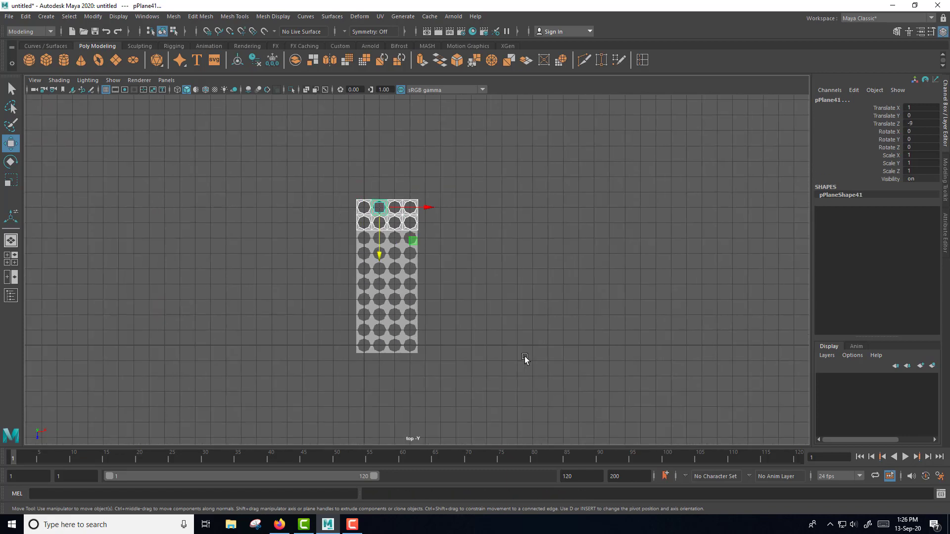
{"action": "scroll", "coordinate": [525, 356], "scroll_direction": "down", "scroll_amount": 1}
{"action": "key", "text": "shift+d"}
{"action": "key", "text": "shift+d"}
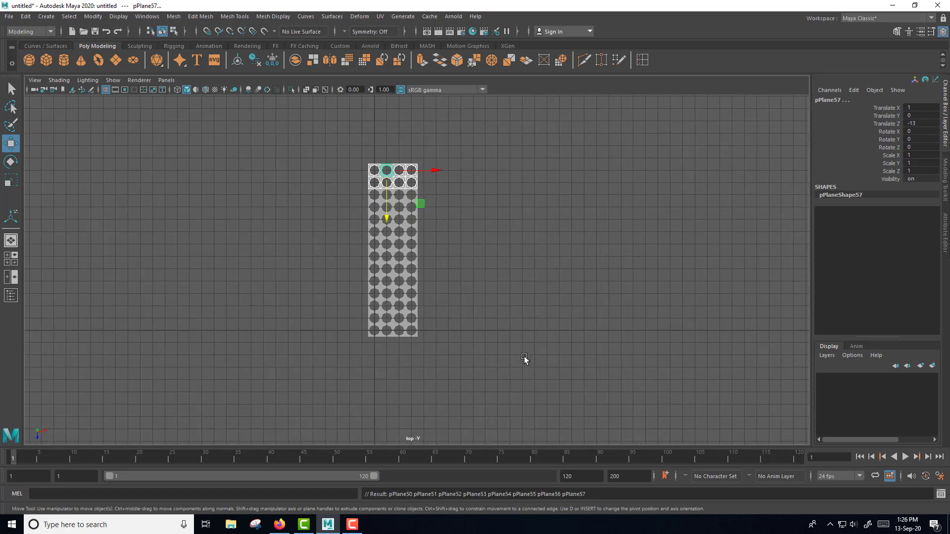
{"action": "key", "text": "shift+d"}
{"action": "left_click", "coordinate": [525, 358]}
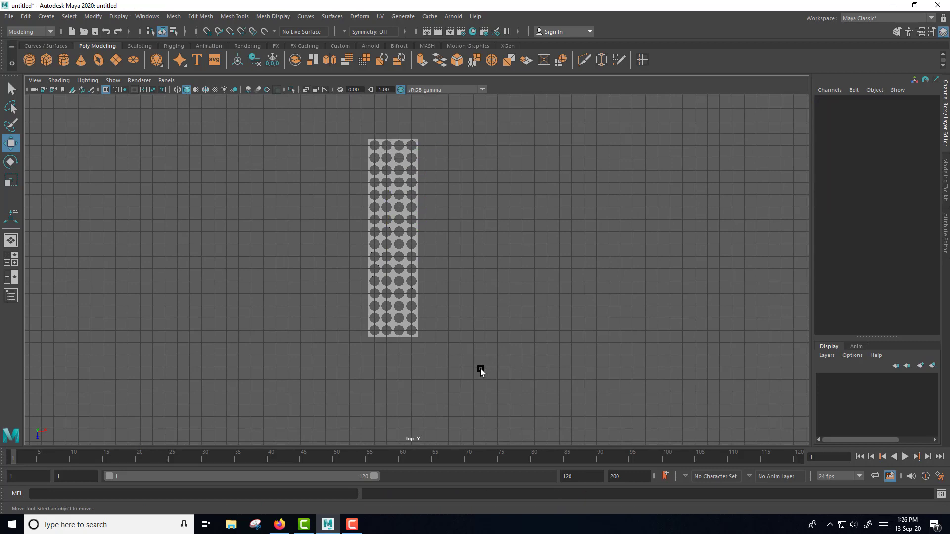
{"action": "left_click_drag", "start_coordinate": [485, 368], "coordinate": [321, 119]}
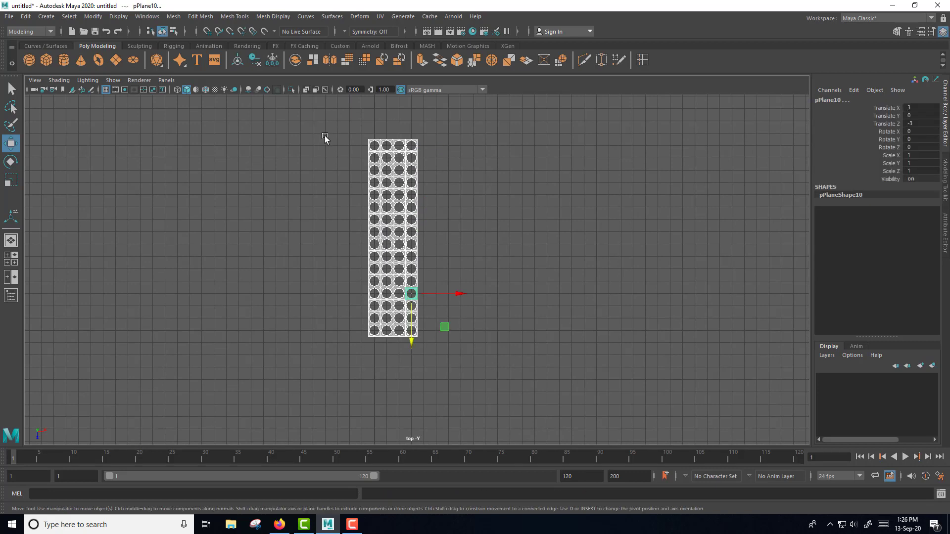
Combine all selected tiles into one mesh, pPlane66, and reselect it
{"action": "left_click", "coordinate": [173, 17]}
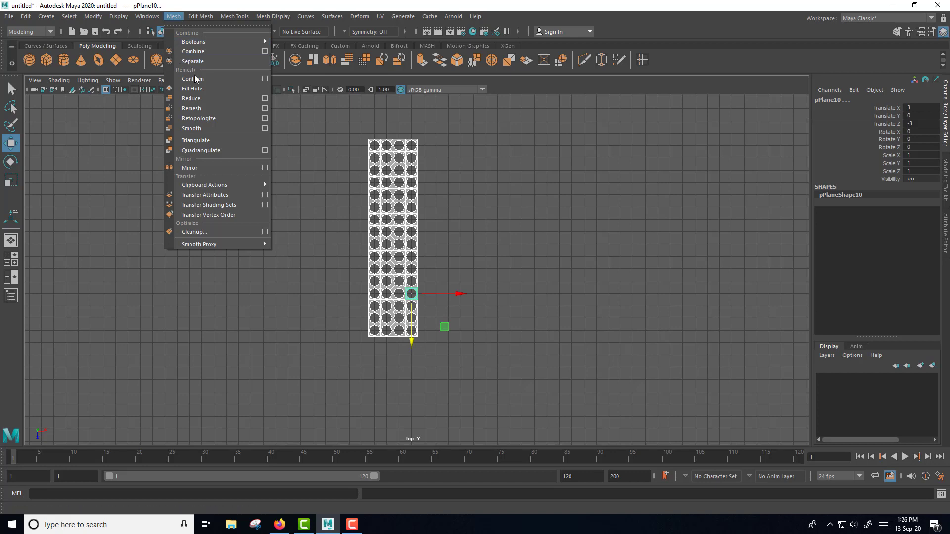
{"action": "left_click", "coordinate": [194, 51]}
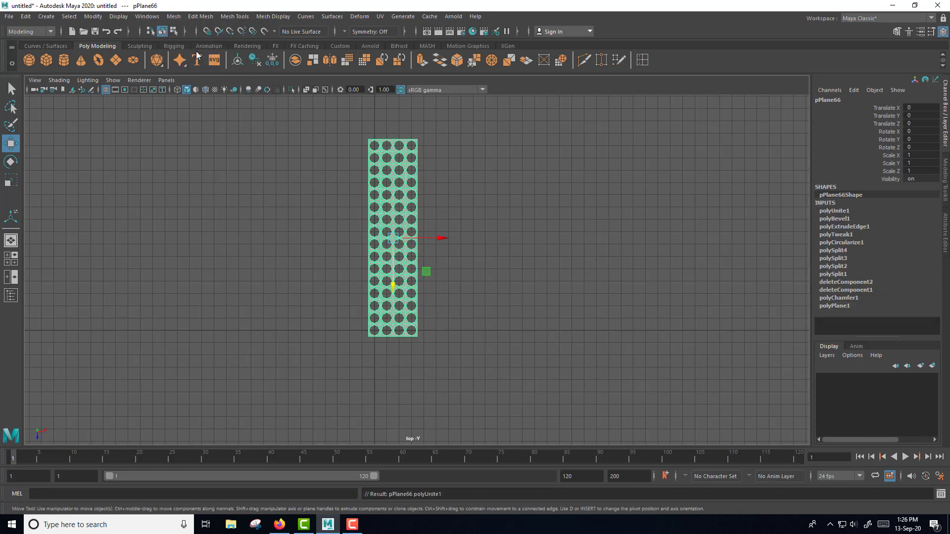
{"action": "left_click", "coordinate": [490, 261]}
{"action": "left_click", "coordinate": [414, 284]}
Orbit the maximized perspective view to inspect the combined perforated strip
{"action": "key", "text": "space"}
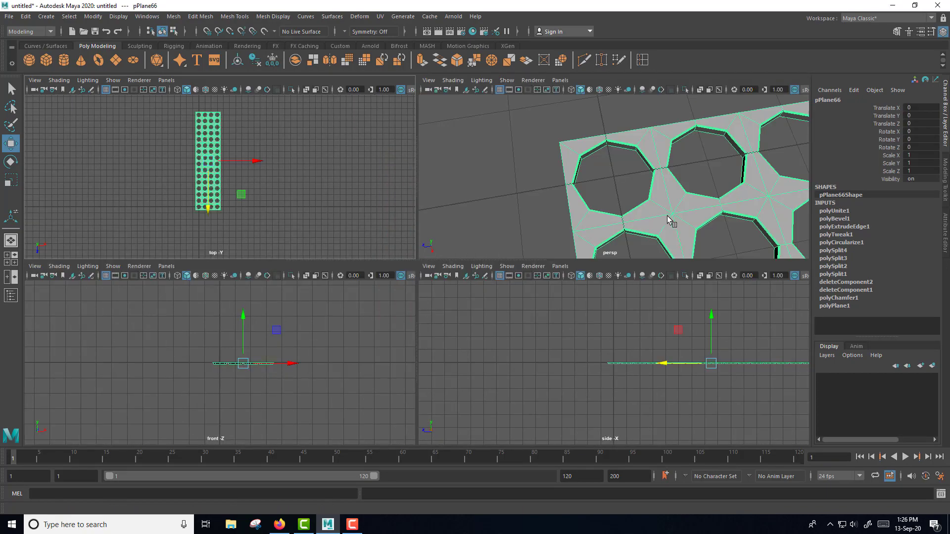
{"action": "key", "text": "space"}
{"action": "scroll", "coordinate": [541, 244], "scroll_direction": "down", "scroll_amount": 5}
{"action": "scroll", "coordinate": [540, 246], "scroll_direction": "down", "scroll_amount": 4}
{"action": "scroll", "coordinate": [541, 246], "scroll_direction": "down", "scroll_amount": 3}
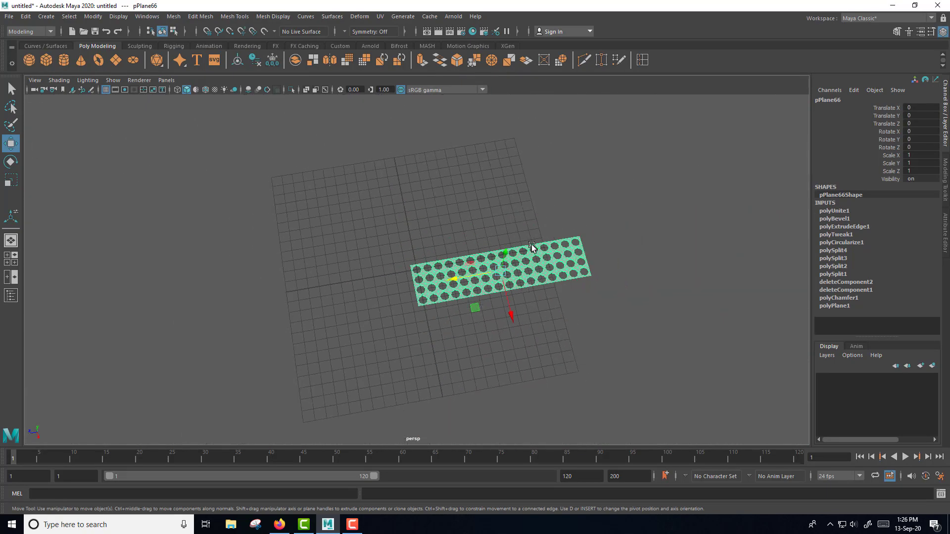
{"action": "left_click_drag", "start_coordinate": [614, 319], "coordinate": [478, 297], "text": "alt"}
{"action": "scroll", "coordinate": [515, 322], "scroll_direction": "up", "scroll_amount": 4}
{"action": "mouse_move", "coordinate": [515, 322]}
{"action": "left_mouse_down", "text": "alt"}
{"action": "mouse_move", "coordinate": [547, 295]}
{"action": "mouse_move", "coordinate": [571, 305]}
{"action": "left_mouse_up", "text": "alt"}
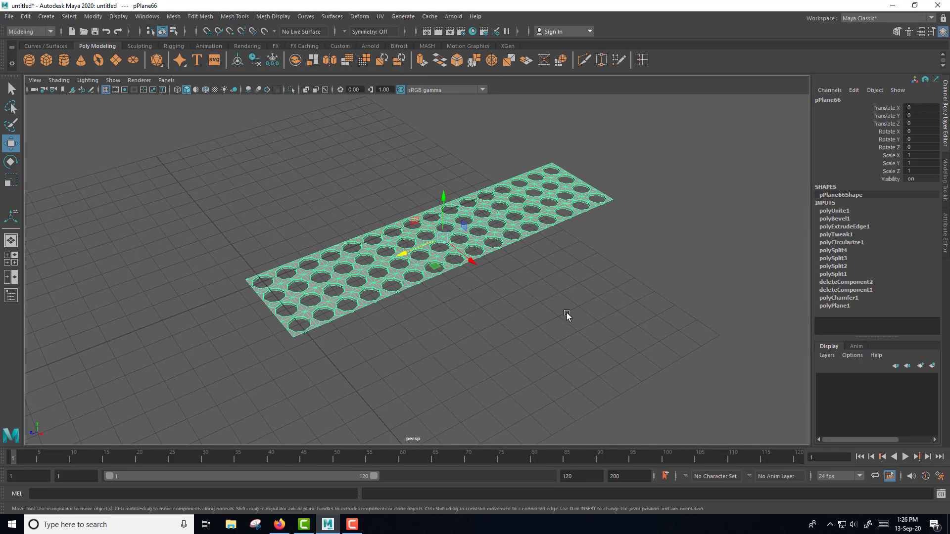
{"action": "left_click_drag", "start_coordinate": [543, 334], "coordinate": [521, 314], "text": "alt"}
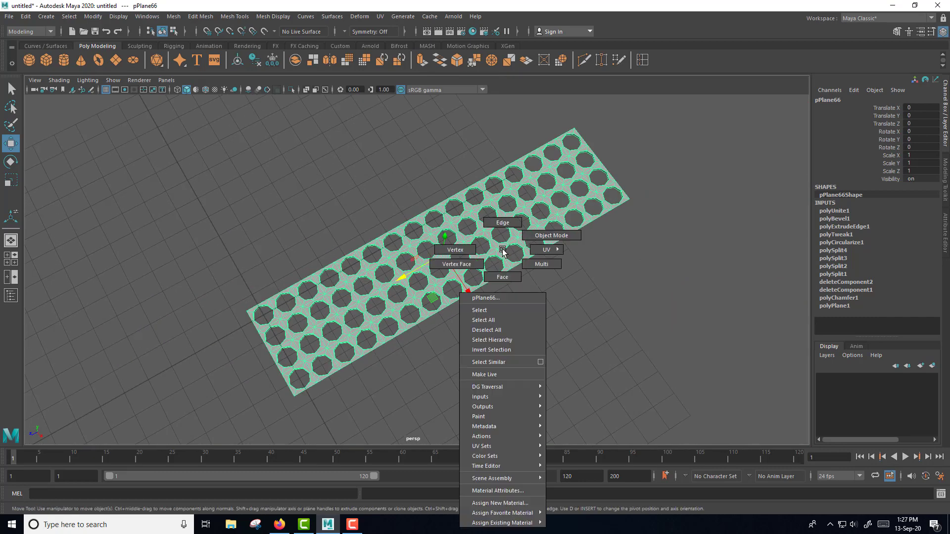
{"action": "right_click_drag", "start_coordinate": [505, 253], "coordinate": [500, 220]}
{"action": "left_click_drag", "start_coordinate": [501, 220], "coordinate": [383, 208], "text": "alt"}
{"action": "left_click_drag", "start_coordinate": [175, 122], "coordinate": [613, 369]}
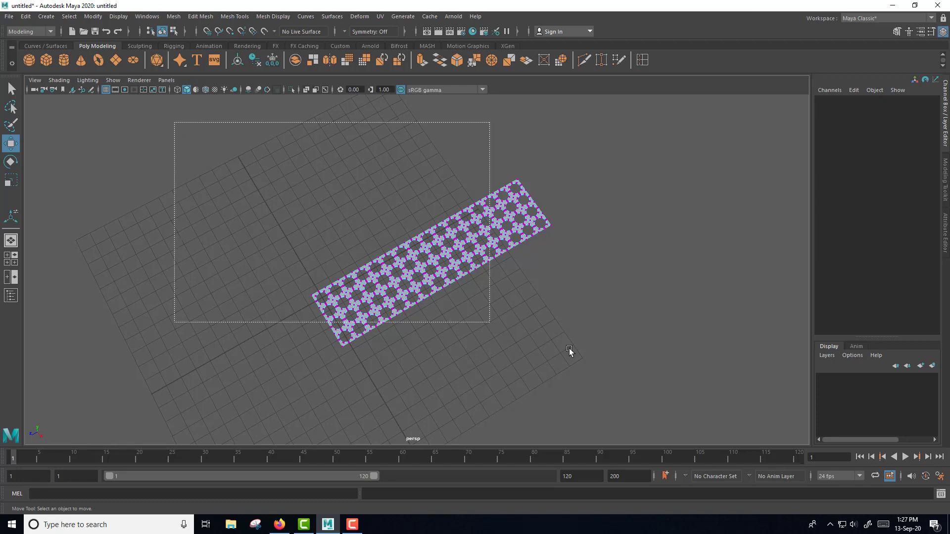
{"action": "scroll", "coordinate": [612, 369], "scroll_direction": "up", "scroll_amount": 5}
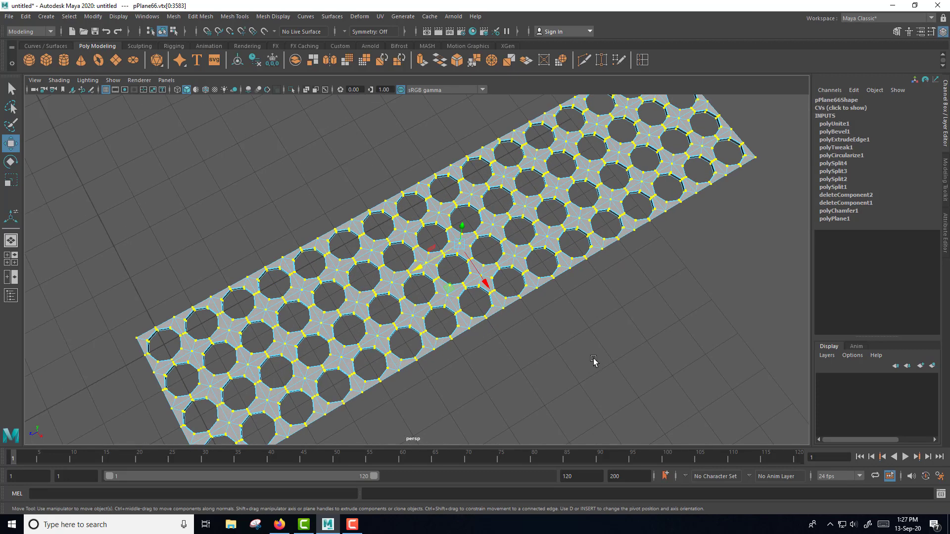
{"action": "left_click", "coordinate": [201, 16]}
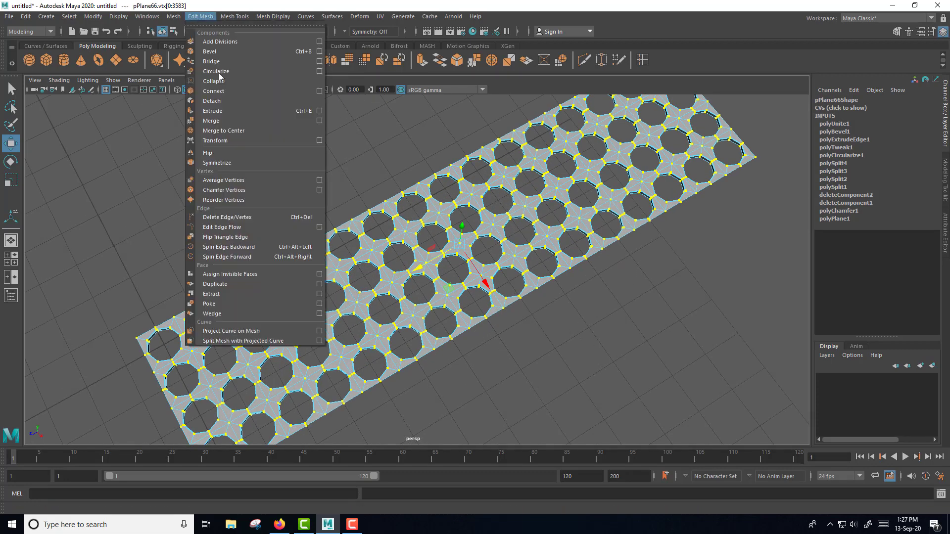
{"action": "left_click", "coordinate": [217, 122]}
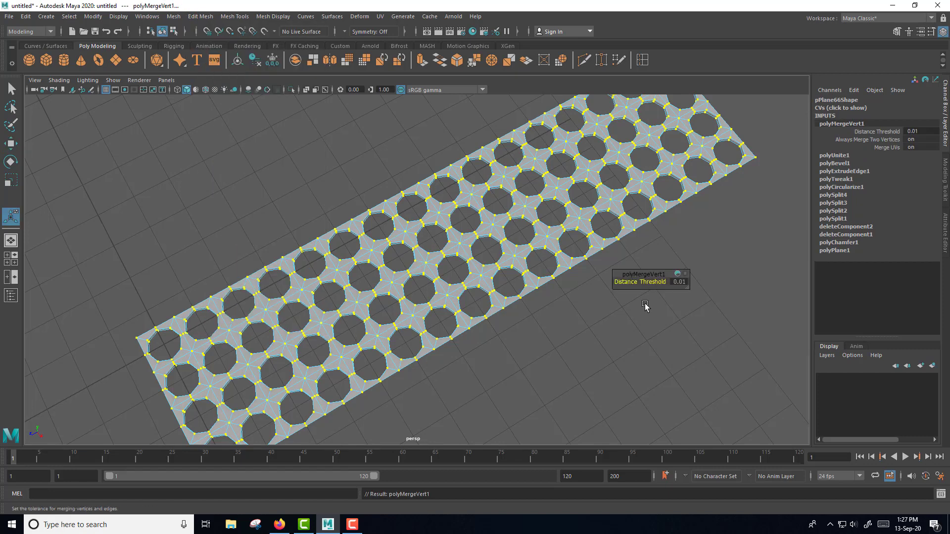
{"action": "scroll", "coordinate": [557, 346], "scroll_direction": "down", "scroll_amount": 2}
{"action": "right_click_drag", "start_coordinate": [532, 250], "coordinate": [582, 233]}
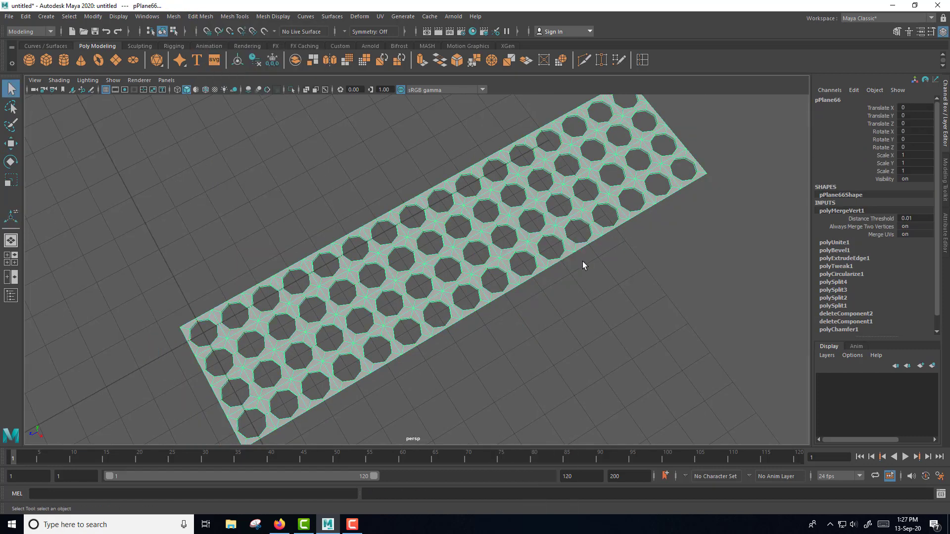
{"action": "key", "text": "3"}
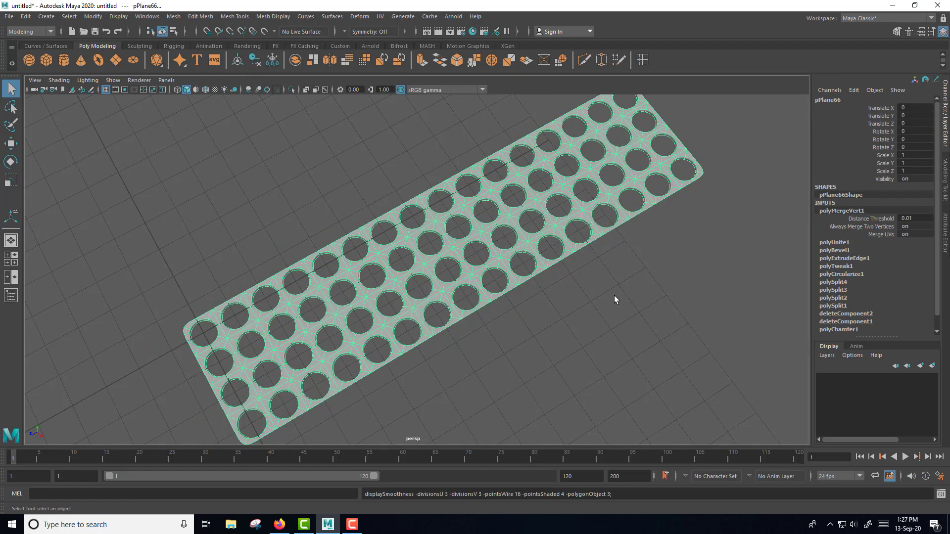
{"action": "key", "text": "ctrl+z"}
{"action": "key", "text": "F3"}
{"action": "left_click_drag", "start_coordinate": [576, 260], "coordinate": [559, 332], "text": "alt"}
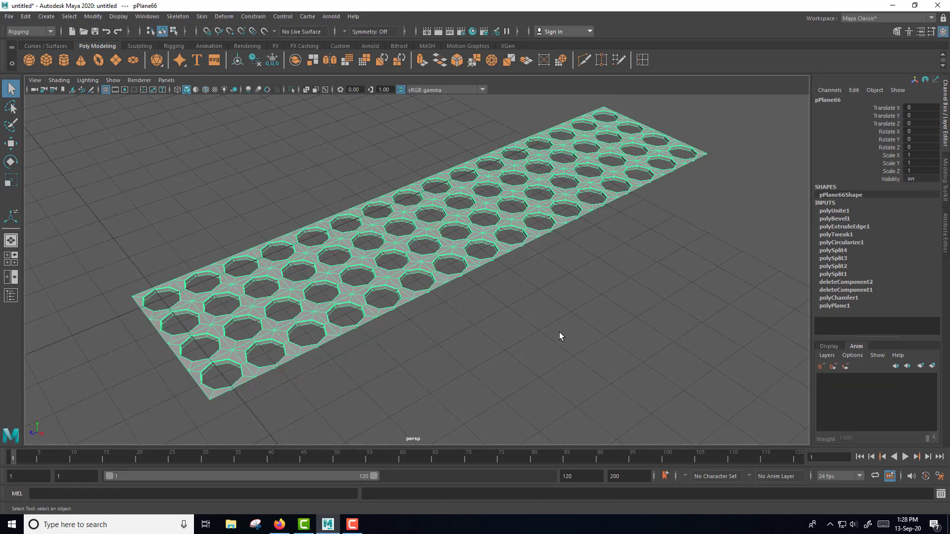
{"action": "key", "text": "1"}
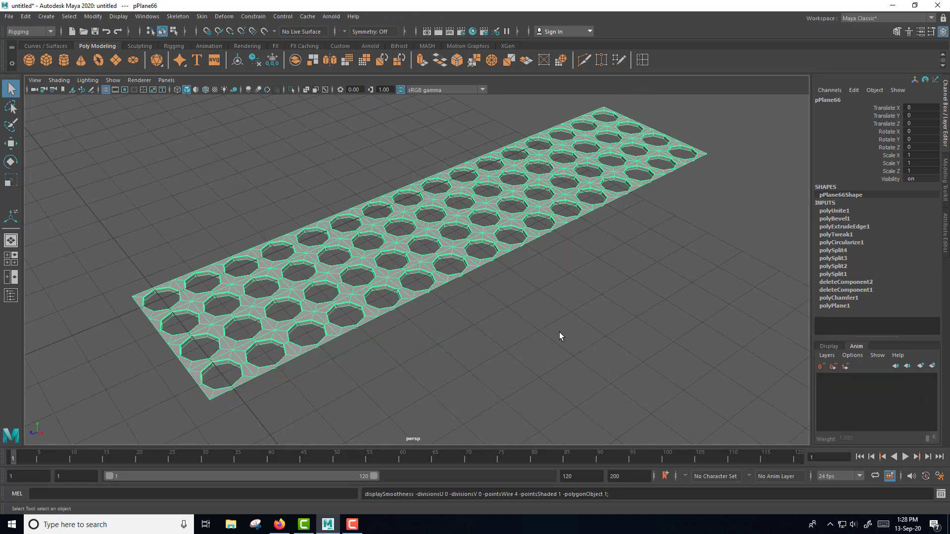
{"action": "middle_click_drag", "start_coordinate": [559, 336], "coordinate": [585, 277], "text": "alt"}
{"action": "left_click_drag", "start_coordinate": [585, 277], "coordinate": [515, 346], "text": "alt"}
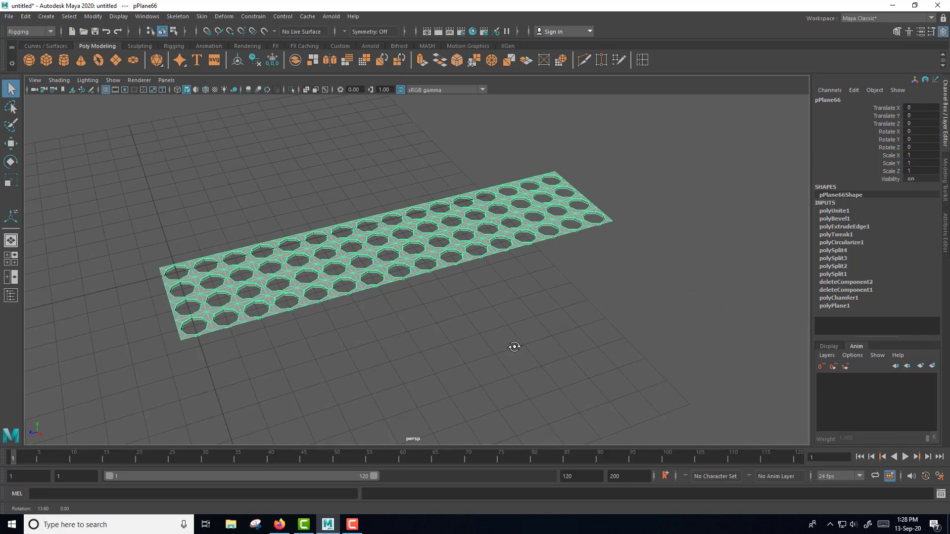
Merge all of the plane's vertices with a distance threshold of 1
{"action": "right_click", "coordinate": [494, 245]}
{"action": "right_click_drag", "start_coordinate": [482, 248], "coordinate": [448, 246]}
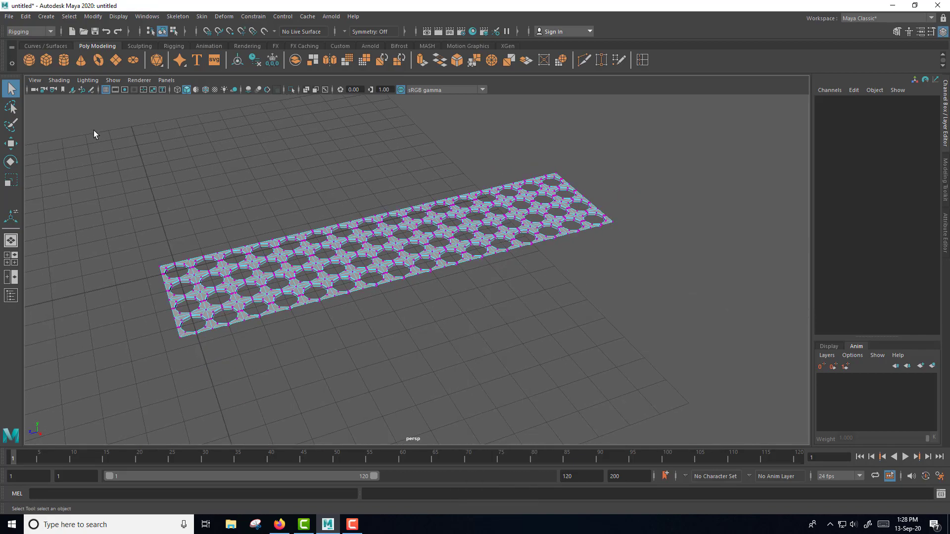
{"action": "left_click_drag", "start_coordinate": [94, 133], "coordinate": [658, 422]}
{"action": "scroll", "coordinate": [425, 302], "scroll_direction": "up", "scroll_amount": 5}
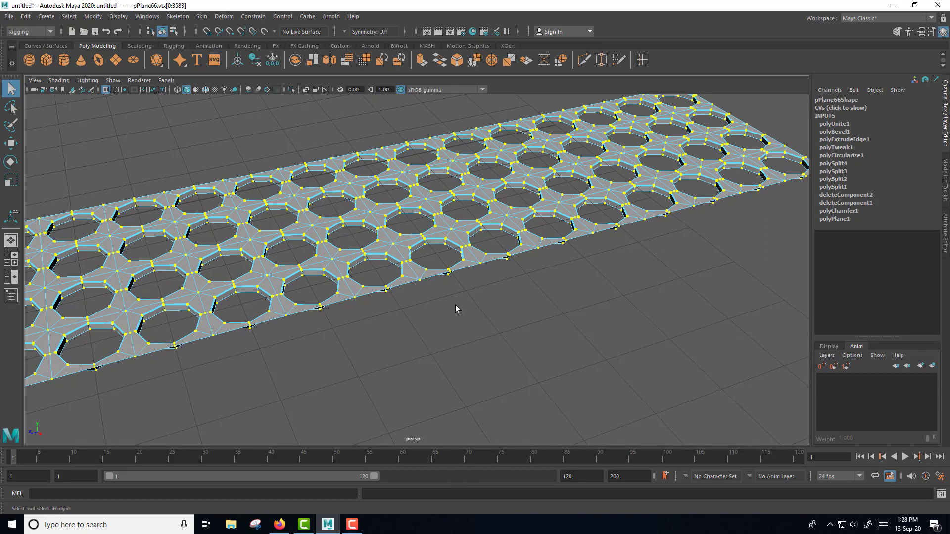
{"action": "scroll", "coordinate": [455, 309], "scroll_direction": "down", "scroll_amount": 3}
{"action": "scroll", "coordinate": [456, 309], "scroll_direction": "down", "scroll_amount": 3}
{"action": "key", "text": "F3"}
{"action": "left_click", "coordinate": [201, 17]}
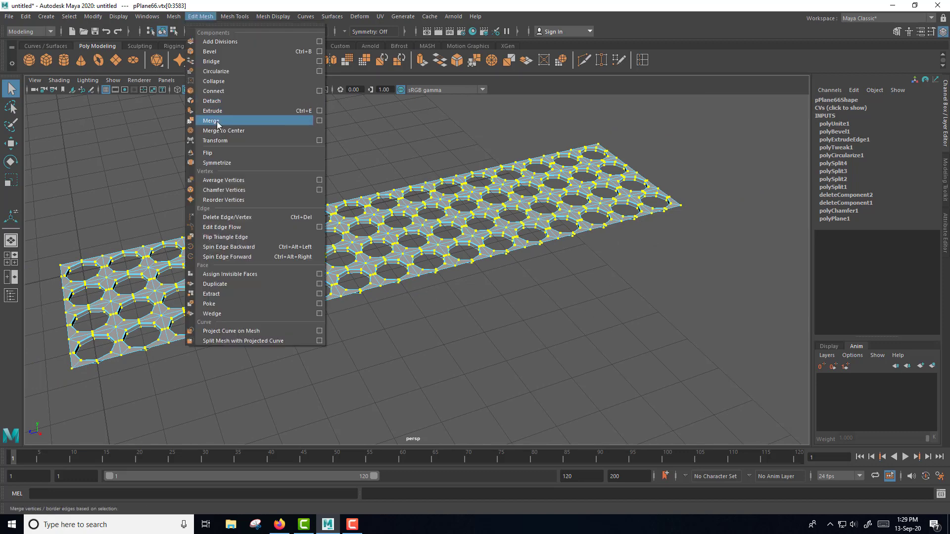
{"action": "left_click", "coordinate": [218, 122]}
{"action": "scroll", "coordinate": [532, 355], "scroll_direction": "up", "scroll_amount": 2}
{"action": "scroll", "coordinate": [541, 355], "scroll_direction": "up", "scroll_amount": 2}
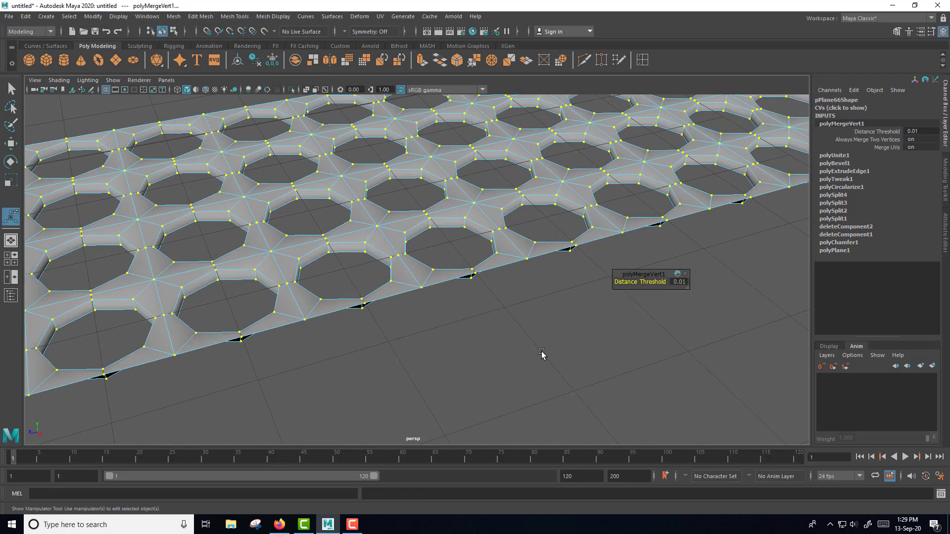
{"action": "left_click_drag", "start_coordinate": [650, 283], "coordinate": [654, 283]}
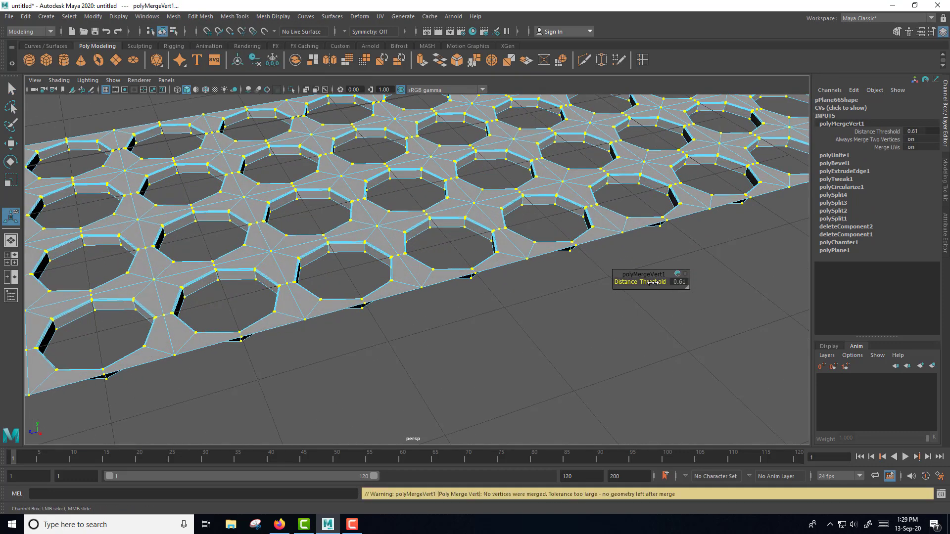
{"action": "left_click", "coordinate": [679, 282]}
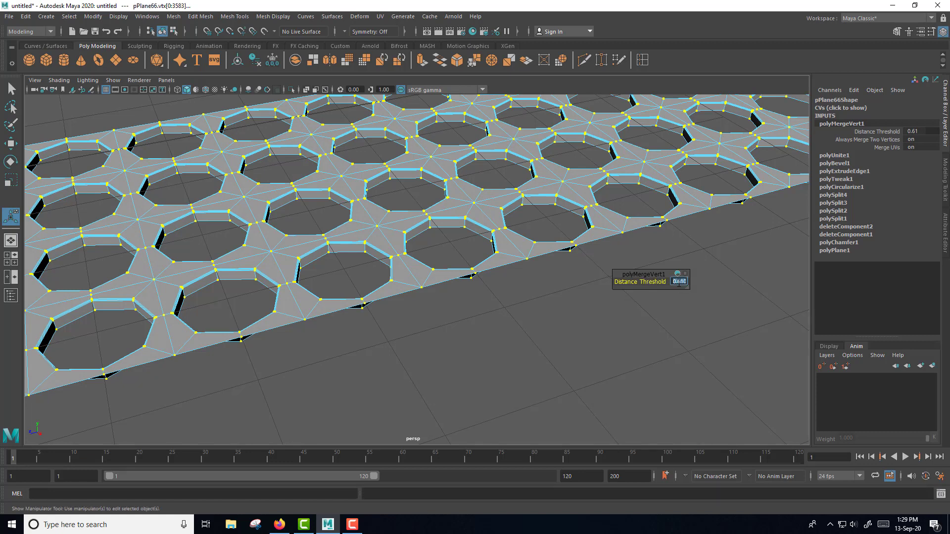
{"action": "type", "text": "1"}
{"action": "key", "text": "Return"}
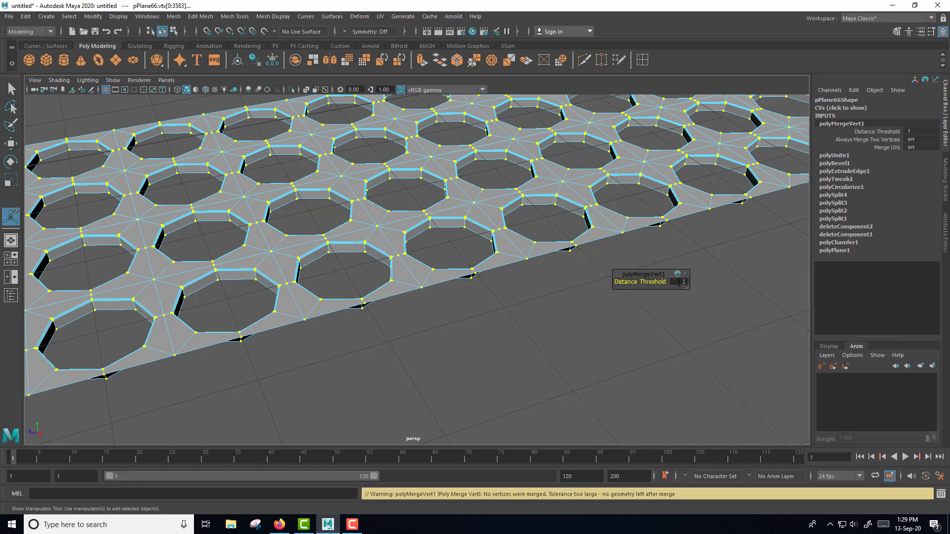
Select the perforated plane and attach a nonlinear Bend deformer to it
{"action": "left_click", "coordinate": [536, 314]}
{"action": "scroll", "coordinate": [529, 318], "scroll_direction": "up", "scroll_amount": 3}
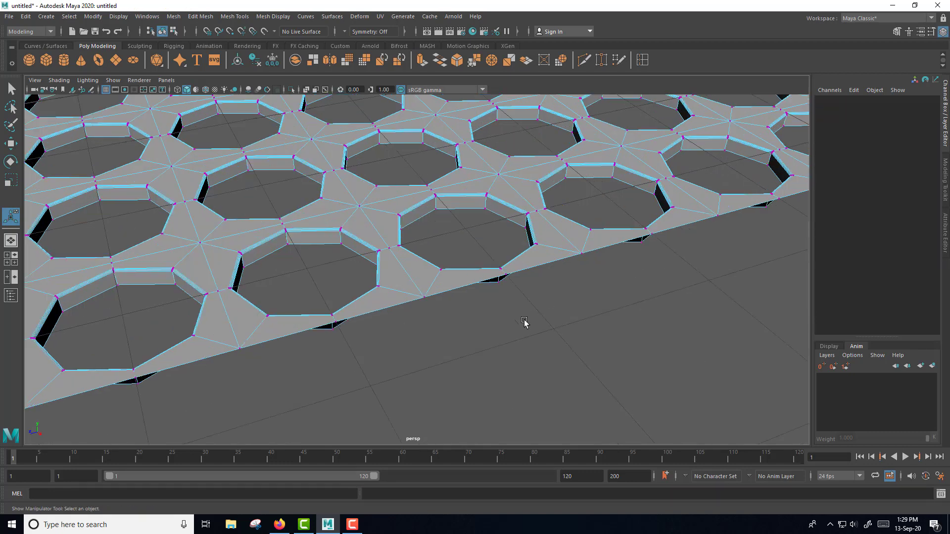
{"action": "scroll", "coordinate": [517, 307], "scroll_direction": "up", "scroll_amount": 3}
{"action": "left_click", "coordinate": [510, 294]}
{"action": "key", "text": "f"}
{"action": "key", "text": "w"}
{"action": "left_click", "coordinate": [360, 16]}
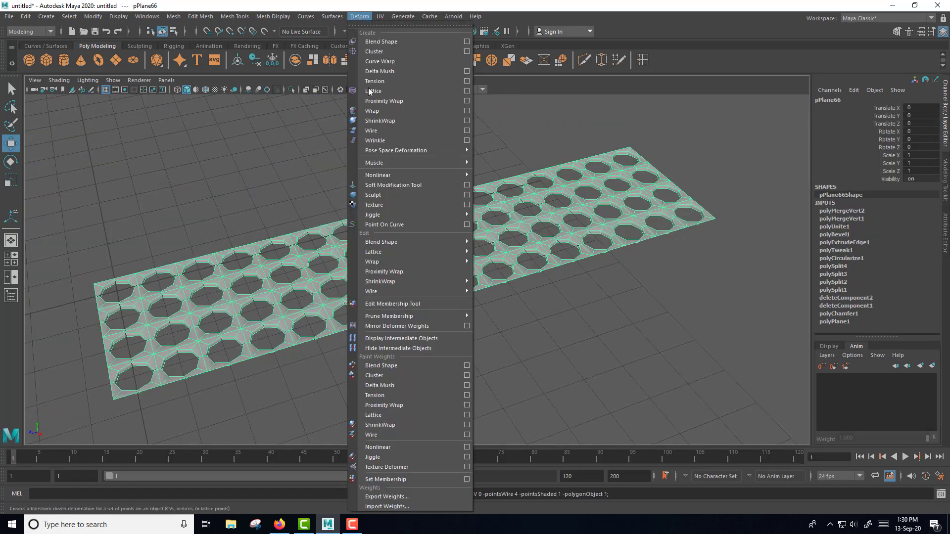
{"action": "mouse_move", "coordinate": [400, 175]}
{"action": "left_click", "coordinate": [478, 176]}
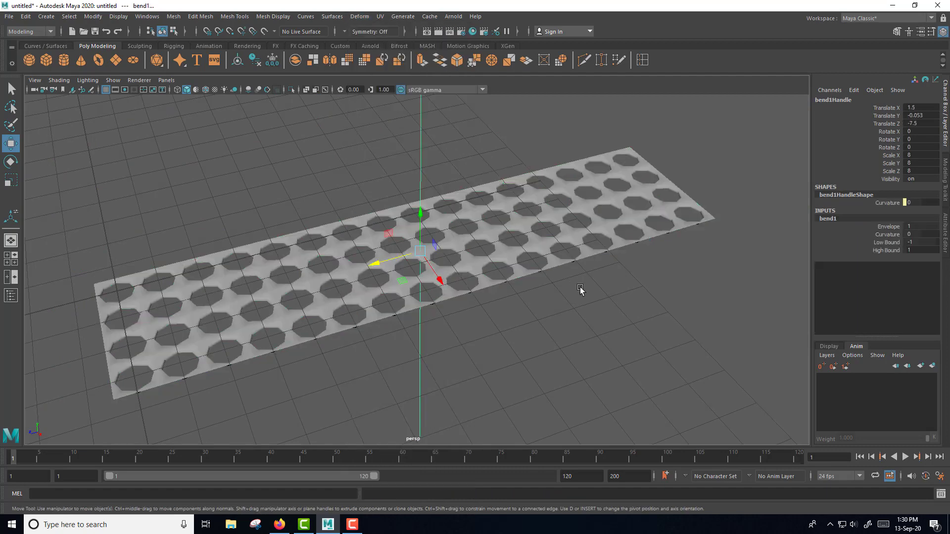
Rotate bend1Handle to 90 degrees on X and bring up bend1's Curvature attribute
{"action": "left_click_drag", "start_coordinate": [440, 168], "coordinate": [385, 141]}
{"action": "scroll", "coordinate": [537, 314], "scroll_direction": "down", "scroll_amount": 2}
{"action": "left_click_drag", "start_coordinate": [535, 318], "coordinate": [571, 317], "text": "alt"}
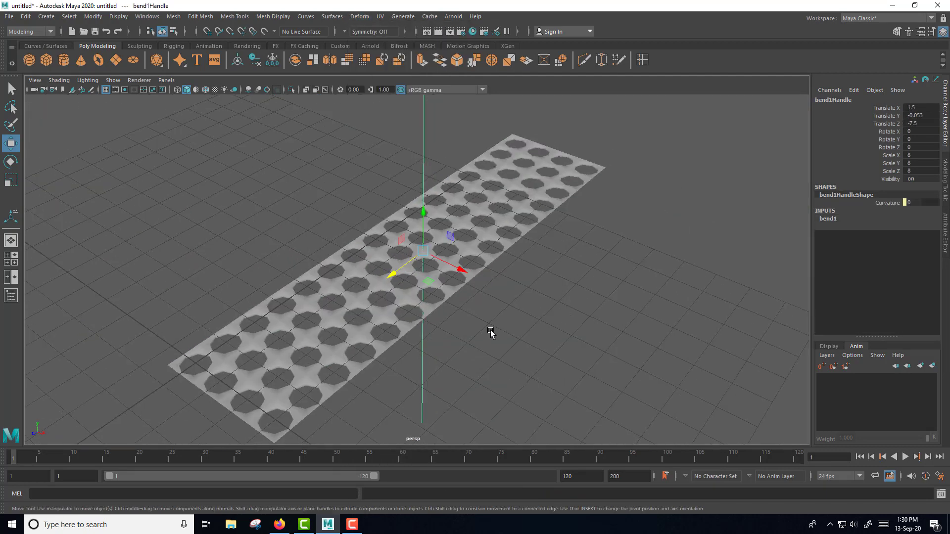
{"action": "key", "text": "e"}
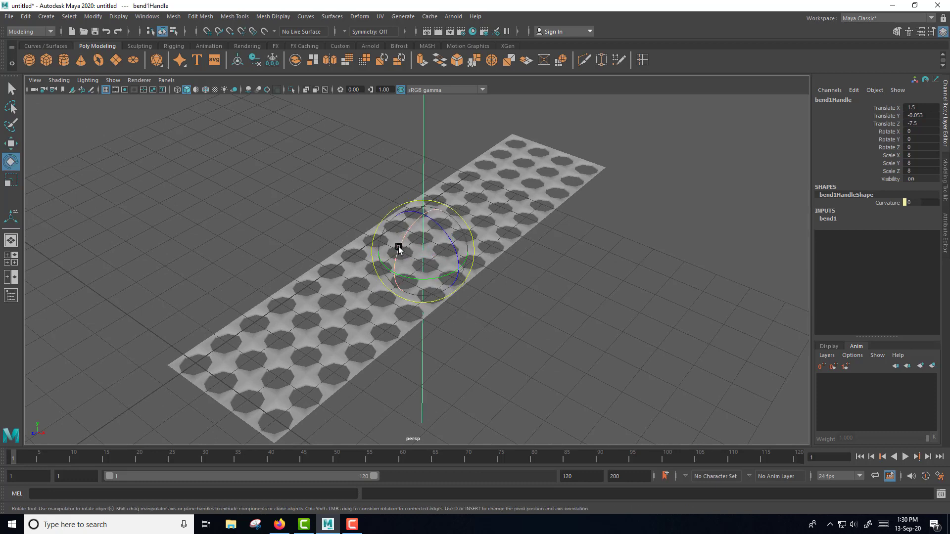
{"action": "left_click_drag", "start_coordinate": [405, 233], "coordinate": [398, 247]}
{"action": "left_click", "coordinate": [929, 130]}
{"action": "type", "text": "90"}
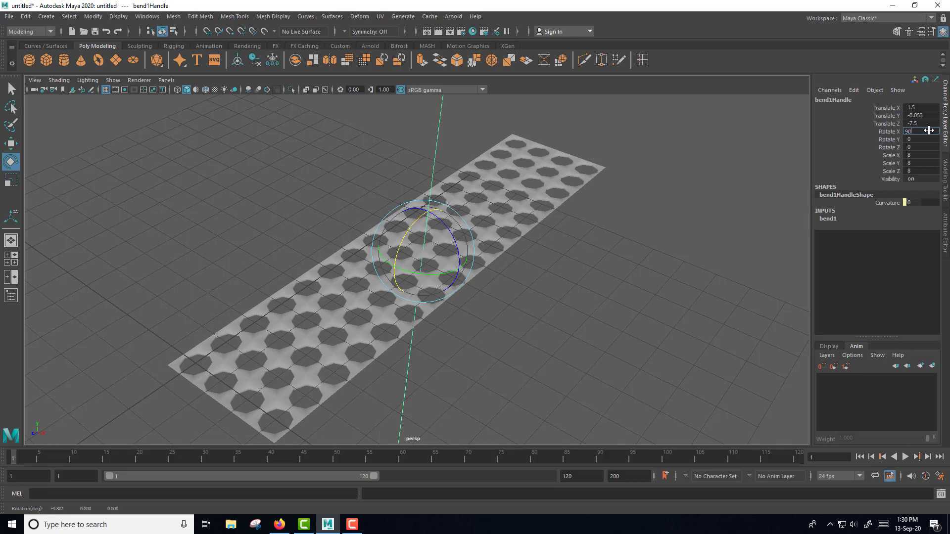
{"action": "key", "text": "Return"}
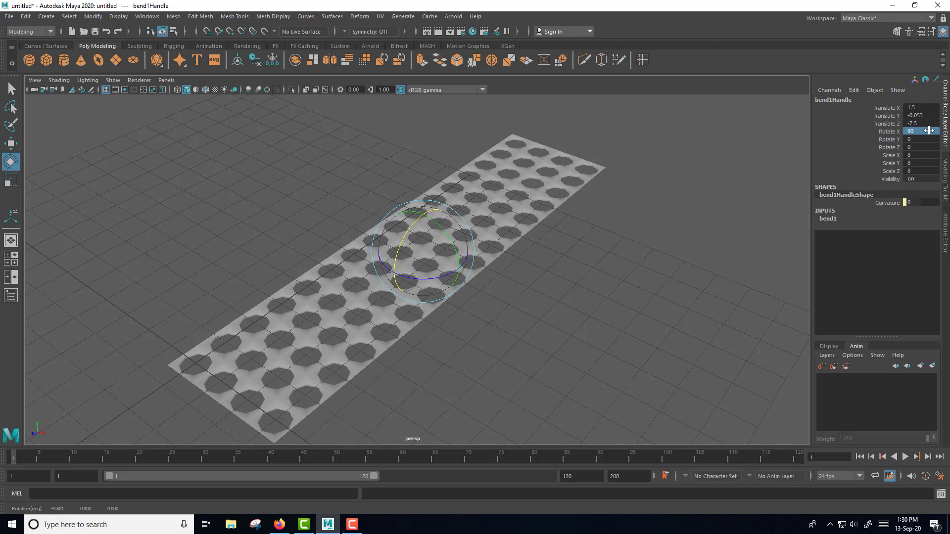
{"action": "left_click", "coordinate": [827, 218]}
{"action": "left_click", "coordinate": [881, 235]}
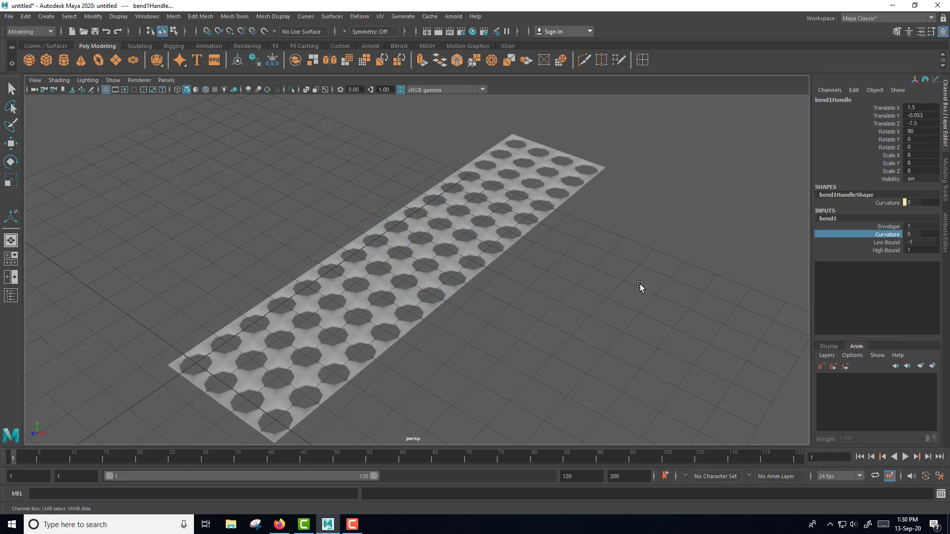
Set the bend handle's Rotate Z to 90
{"action": "middle_click_drag", "start_coordinate": [662, 285], "coordinate": [664, 285]}
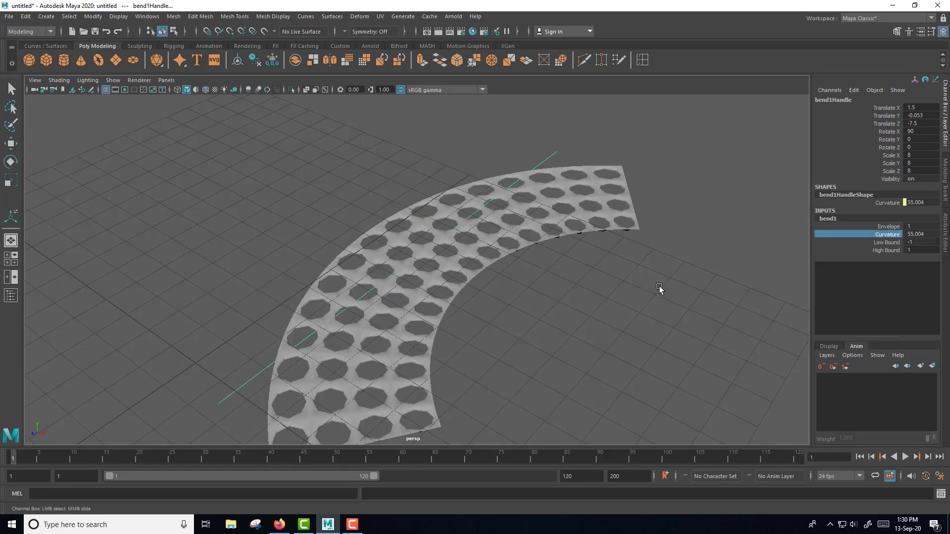
{"action": "key", "text": "ctrl+z"}
{"action": "key", "text": "ctrl+z"}
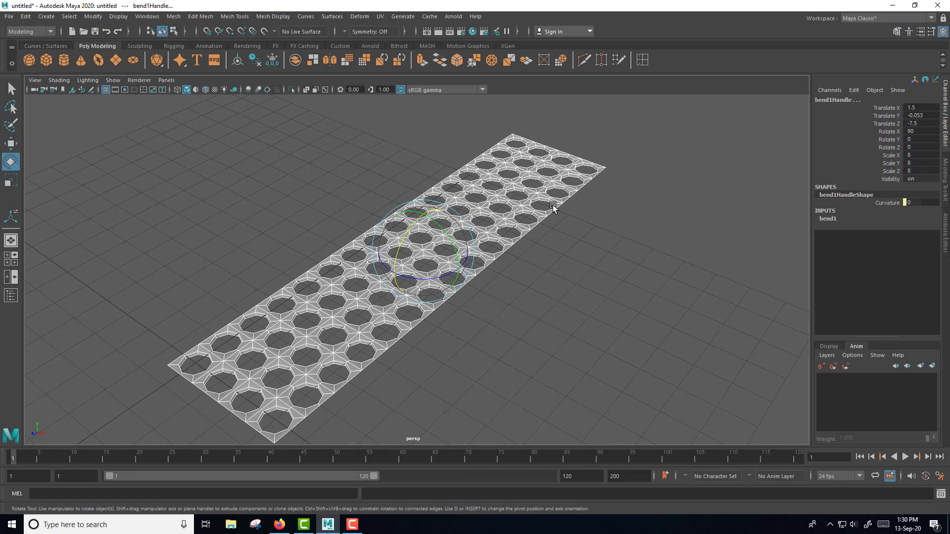
{"action": "mouse_move", "coordinate": [553, 205]}
{"action": "left_mouse_down", "text": "alt"}
{"action": "mouse_move", "coordinate": [553, 295]}
{"action": "mouse_move", "coordinate": [509, 231]}
{"action": "mouse_move", "coordinate": [533, 386]}
{"action": "mouse_move", "coordinate": [485, 318]}
{"action": "left_mouse_up", "text": "alt"}
{"action": "left_click_drag", "start_coordinate": [442, 271], "coordinate": [448, 254]}
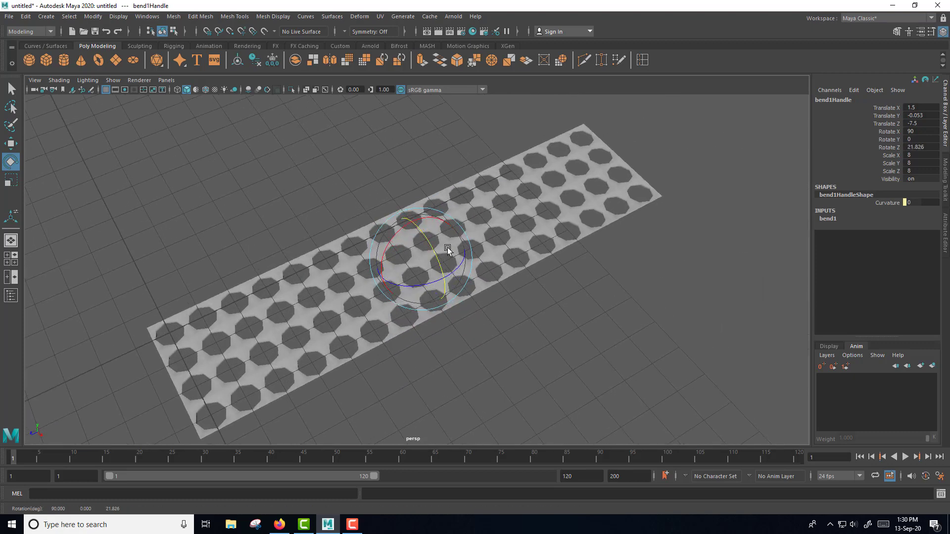
{"action": "left_click", "coordinate": [921, 147]}
{"action": "type", "text": "90"}
{"action": "key", "text": "Return"}
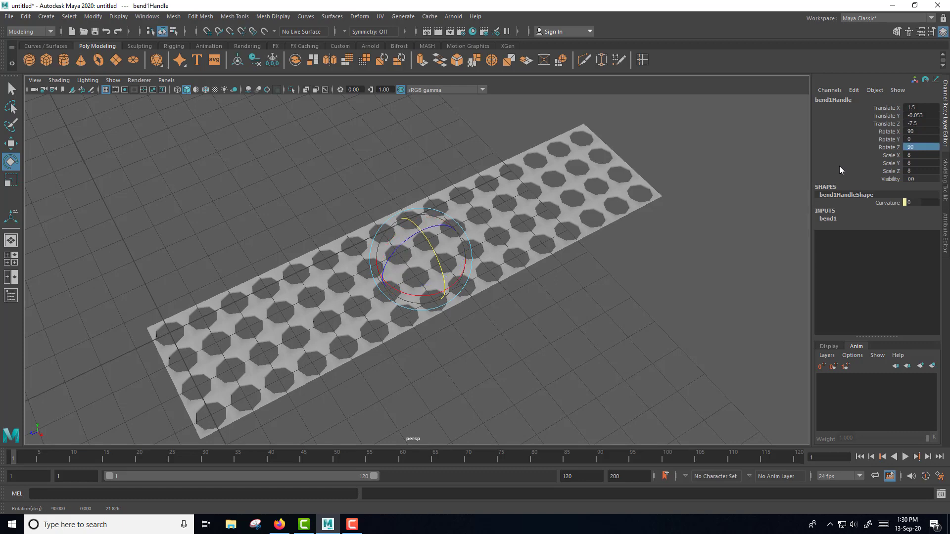
Set bend1 Curvature to -180 to curl the plane into a full cylinder
{"action": "left_click", "coordinate": [833, 219]}
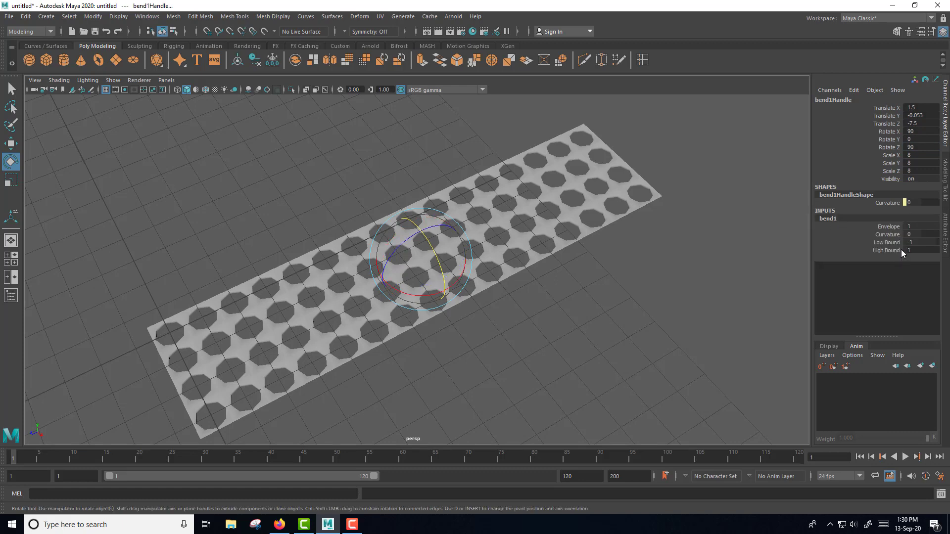
{"action": "left_click", "coordinate": [892, 234]}
{"action": "middle_click_drag", "start_coordinate": [600, 312], "coordinate": [503, 325]}
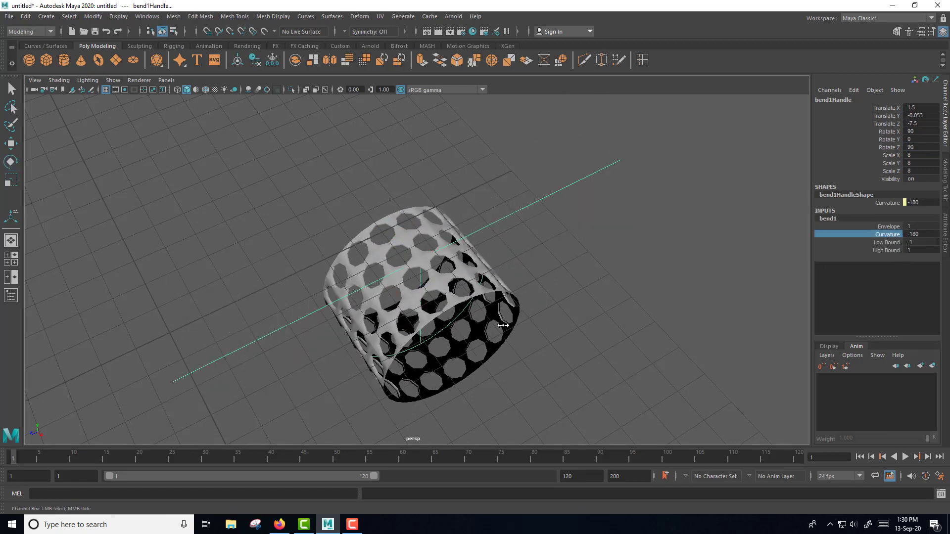
{"action": "left_click", "coordinate": [660, 268]}
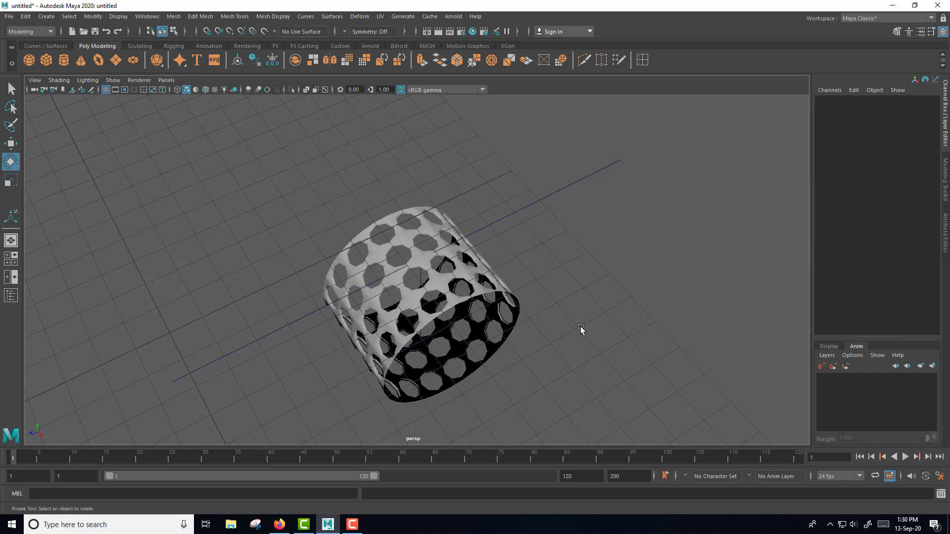
Freeze transformations, delete history and centre the pivot on the bent mesh and handle
{"action": "mouse_move", "coordinate": [558, 392]}
{"action": "left_mouse_down"}
{"action": "mouse_move", "coordinate": [300, 205]}
{"action": "mouse_move", "coordinate": [312, 204]}
{"action": "left_mouse_up"}
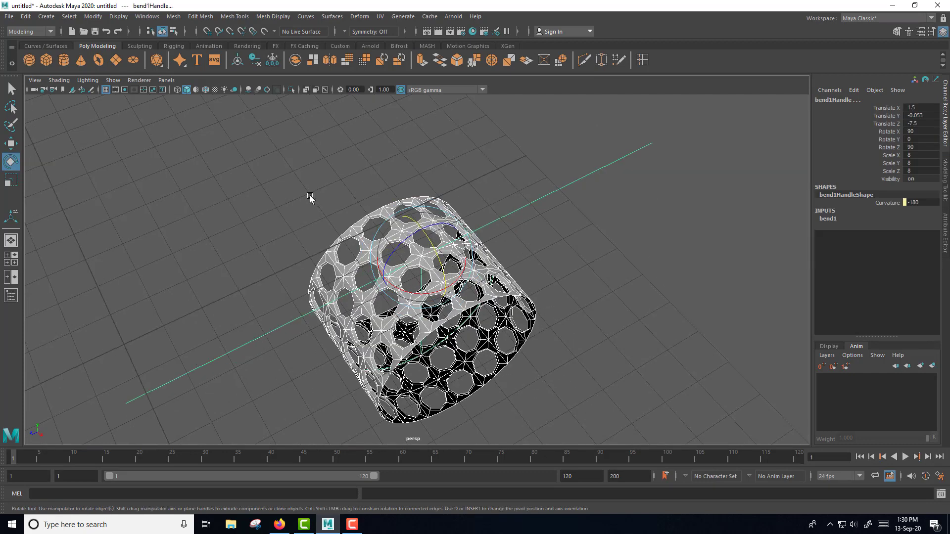
{"action": "left_click", "coordinate": [274, 62]}
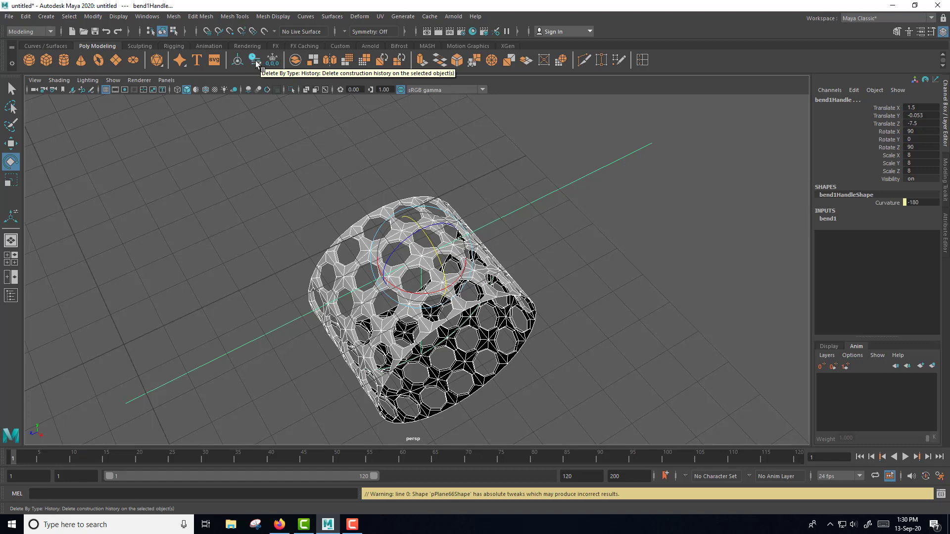
{"action": "left_click", "coordinate": [255, 61]}
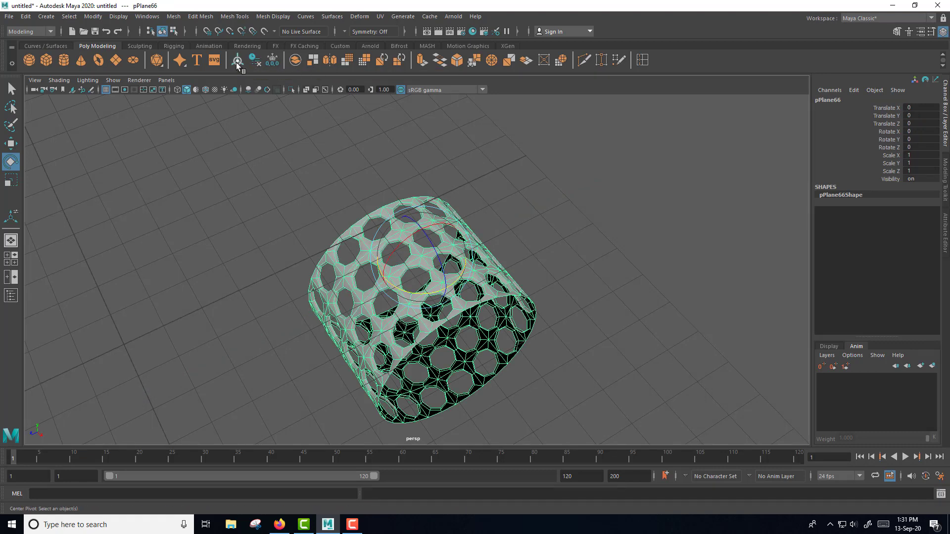
{"action": "left_click", "coordinate": [238, 62]}
Move the perforated cylinder to Translate Y 5.306 and Z 7.567 in the side view
{"action": "key", "text": "w"}
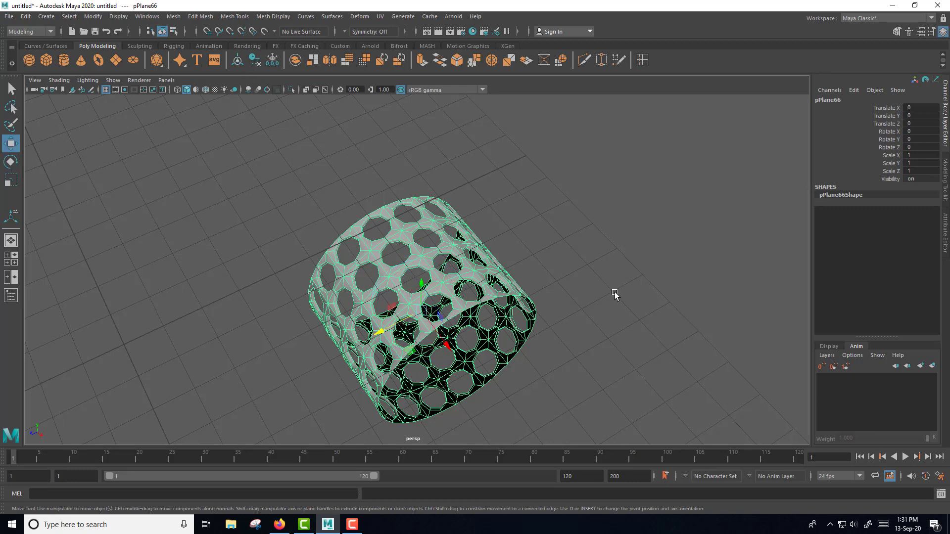
{"action": "left_click", "coordinate": [601, 314]}
{"action": "left_click_drag", "start_coordinate": [549, 363], "coordinate": [541, 339], "text": "alt"}
{"action": "scroll", "coordinate": [442, 260], "scroll_direction": "up", "scroll_amount": 5}
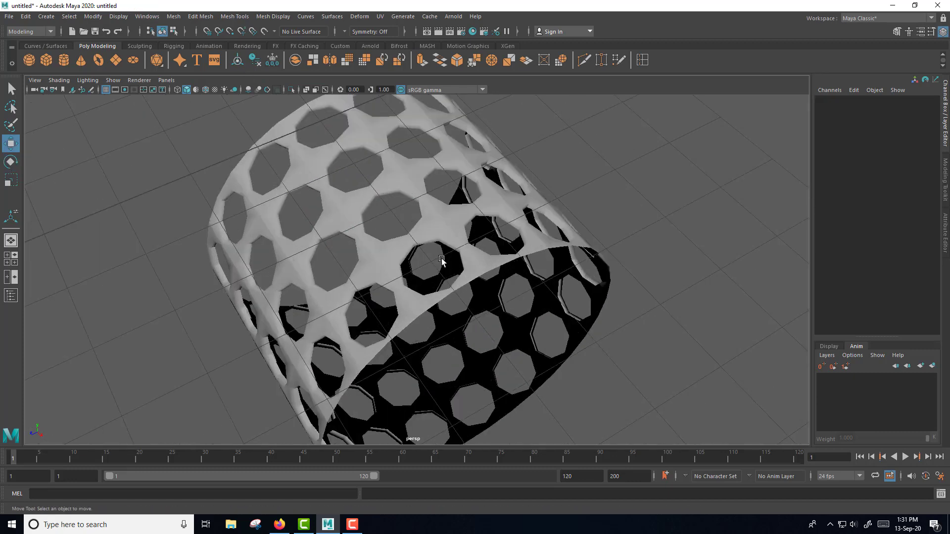
{"action": "left_click", "coordinate": [458, 266]}
{"action": "mouse_move", "coordinate": [458, 266]}
{"action": "left_mouse_down", "text": "alt"}
{"action": "mouse_move", "coordinate": [446, 297]}
{"action": "mouse_move", "coordinate": [441, 240]}
{"action": "mouse_move", "coordinate": [450, 219]}
{"action": "mouse_move", "coordinate": [526, 268]}
{"action": "mouse_move", "coordinate": [417, 281]}
{"action": "mouse_move", "coordinate": [402, 103]}
{"action": "left_mouse_up", "text": "alt"}
{"action": "key", "text": "space"}
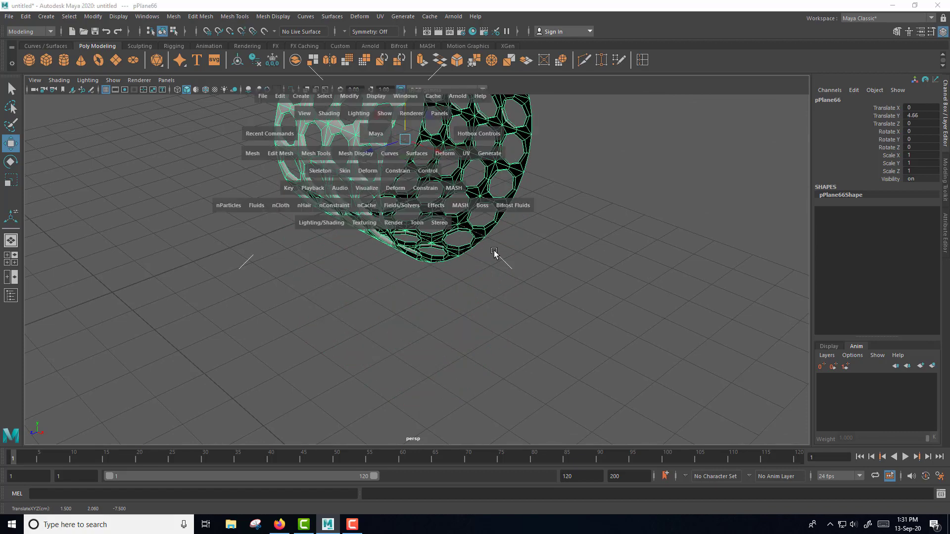
{"action": "left_click_drag", "start_coordinate": [709, 341], "coordinate": [613, 331]}
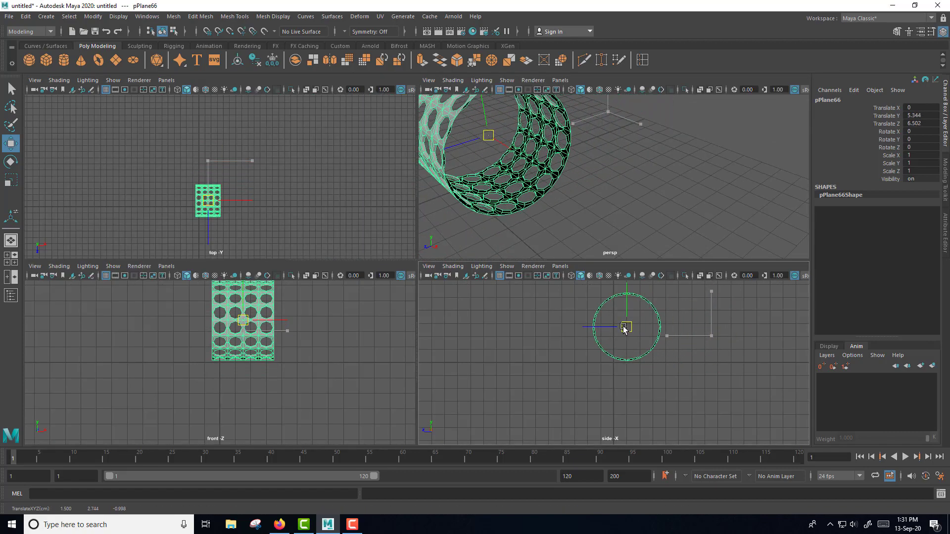
{"action": "key", "text": "space"}
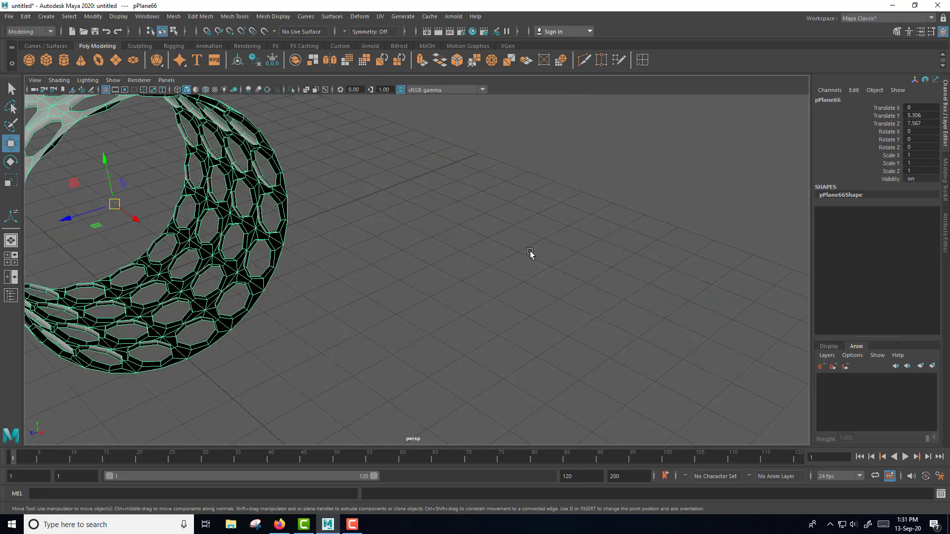
{"action": "mouse_move", "coordinate": [513, 241]}
{"action": "left_mouse_down", "text": "alt"}
{"action": "mouse_move", "coordinate": [500, 268]}
{"action": "mouse_move", "coordinate": [509, 264]}
{"action": "left_mouse_up", "text": "alt"}
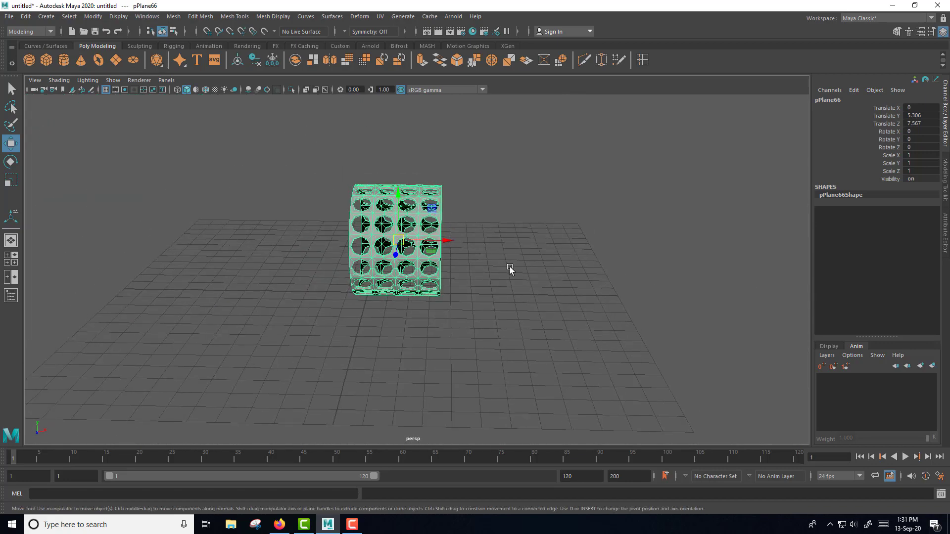
Inspect the cylinder in smooth preview, turn smoothing off, and select all its vertices
{"action": "left_click", "coordinate": [510, 267]}
{"action": "scroll", "coordinate": [514, 273], "scroll_direction": "up", "scroll_amount": 5}
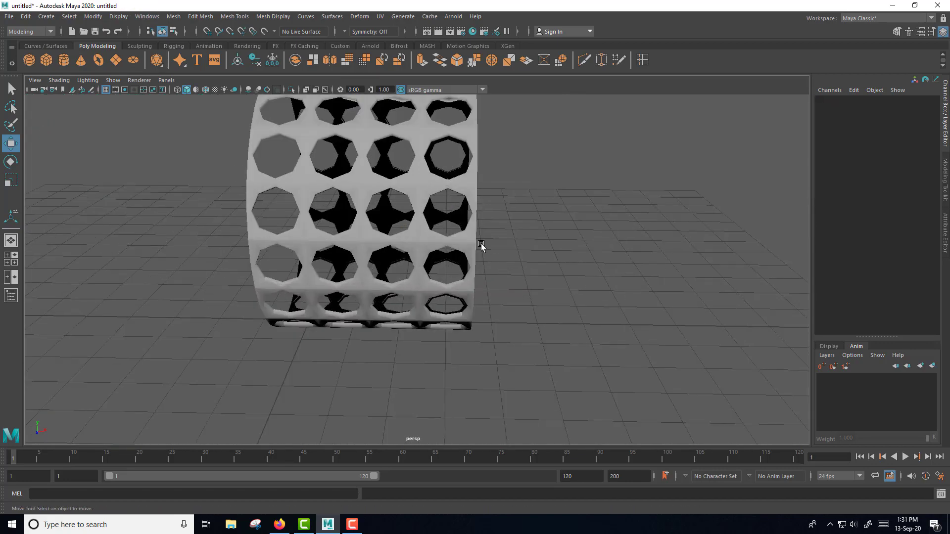
{"action": "left_click", "coordinate": [475, 242]}
{"action": "key", "text": "3"}
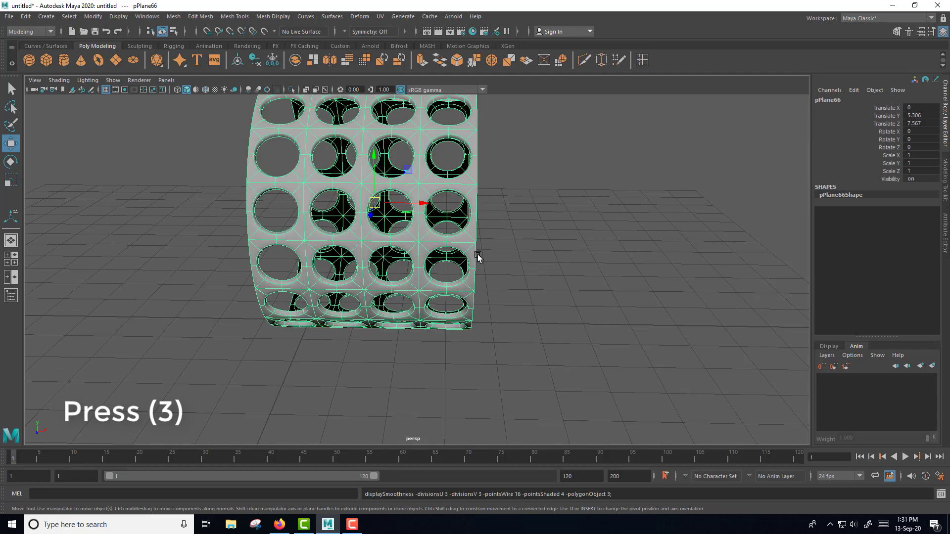
{"action": "mouse_move", "coordinate": [490, 262]}
{"action": "left_mouse_down", "text": "alt"}
{"action": "mouse_move", "coordinate": [506, 257]}
{"action": "mouse_move", "coordinate": [486, 319]}
{"action": "mouse_move", "coordinate": [494, 311]}
{"action": "mouse_move", "coordinate": [471, 257]}
{"action": "mouse_move", "coordinate": [441, 219]}
{"action": "left_mouse_up", "text": "alt"}
{"action": "key", "text": "f"}
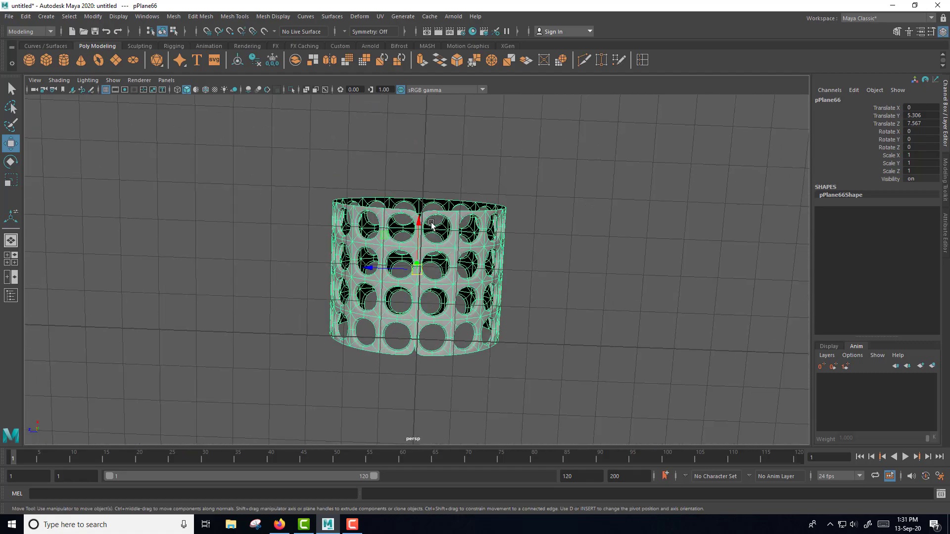
{"action": "scroll", "coordinate": [423, 250], "scroll_direction": "up", "scroll_amount": 3}
{"action": "left_click_drag", "start_coordinate": [434, 184], "coordinate": [239, 140], "text": "alt"}
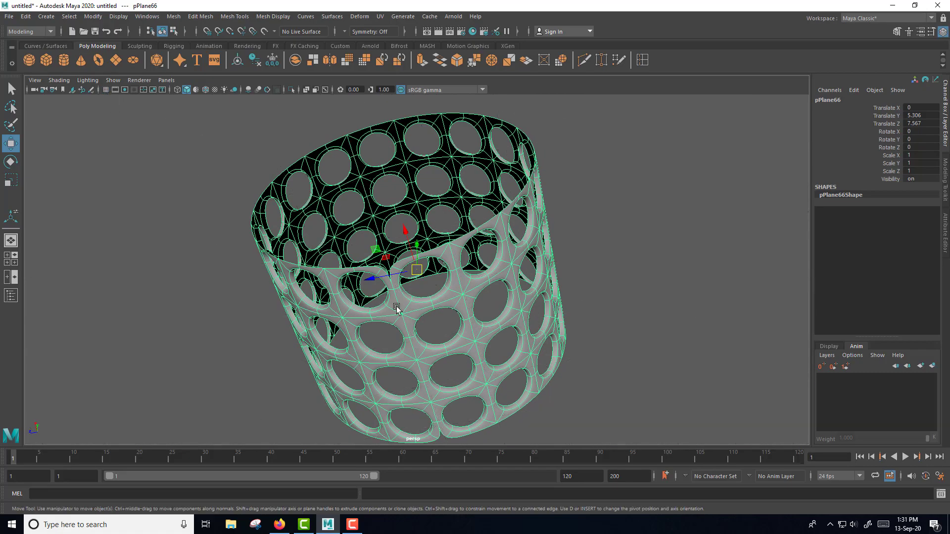
{"action": "left_click_drag", "start_coordinate": [394, 307], "coordinate": [435, 315], "text": "alt"}
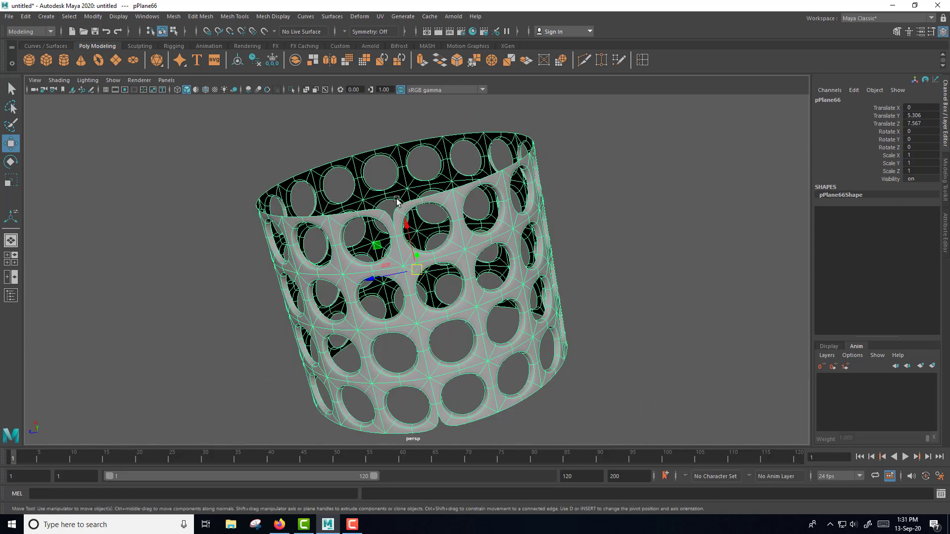
{"action": "key", "text": "1"}
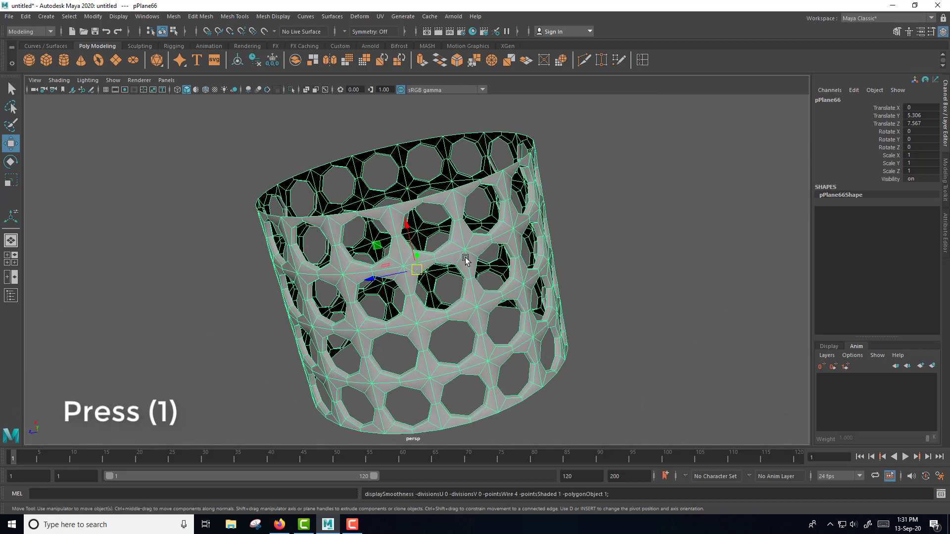
{"action": "right_click_drag", "start_coordinate": [459, 251], "coordinate": [410, 251]}
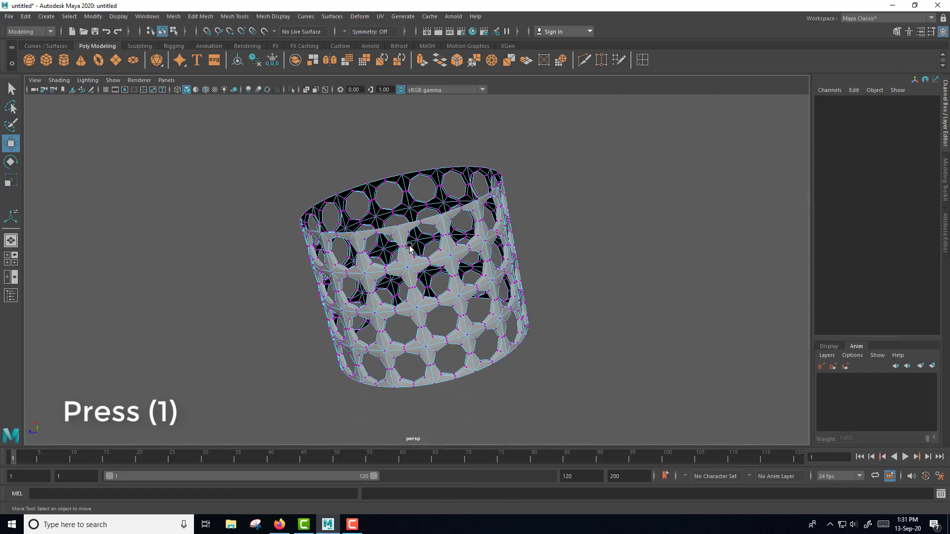
{"action": "left_click_drag", "start_coordinate": [242, 121], "coordinate": [594, 418]}
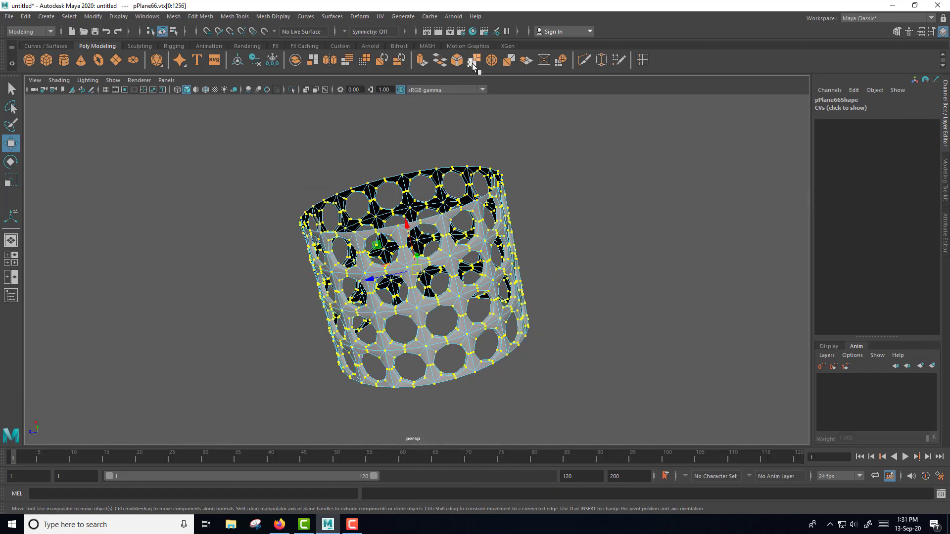
Merge the cylinder's vertices at a 0.01 threshold, then select the rim edge loop
{"action": "left_click", "coordinate": [472, 64]}
{"action": "key", "text": "3"}
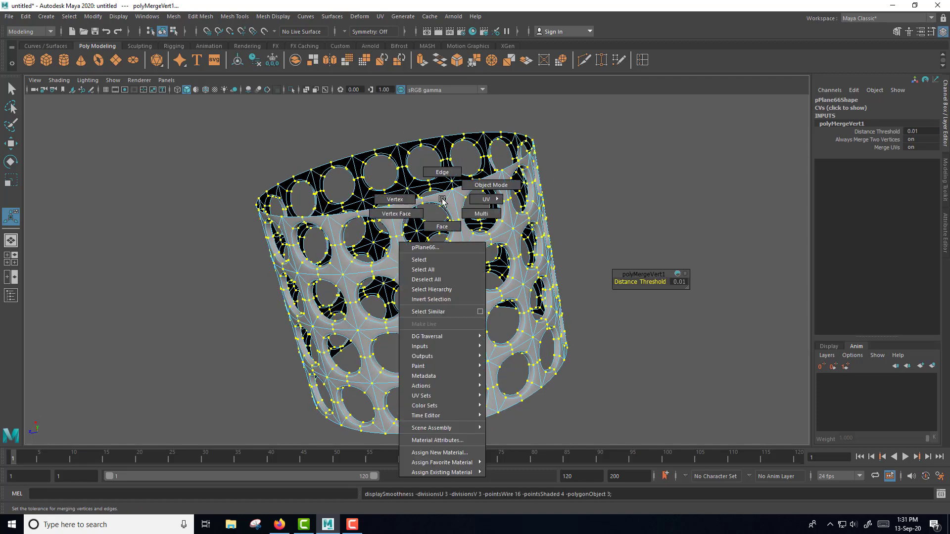
{"action": "right_click_drag", "start_coordinate": [439, 217], "coordinate": [500, 184]}
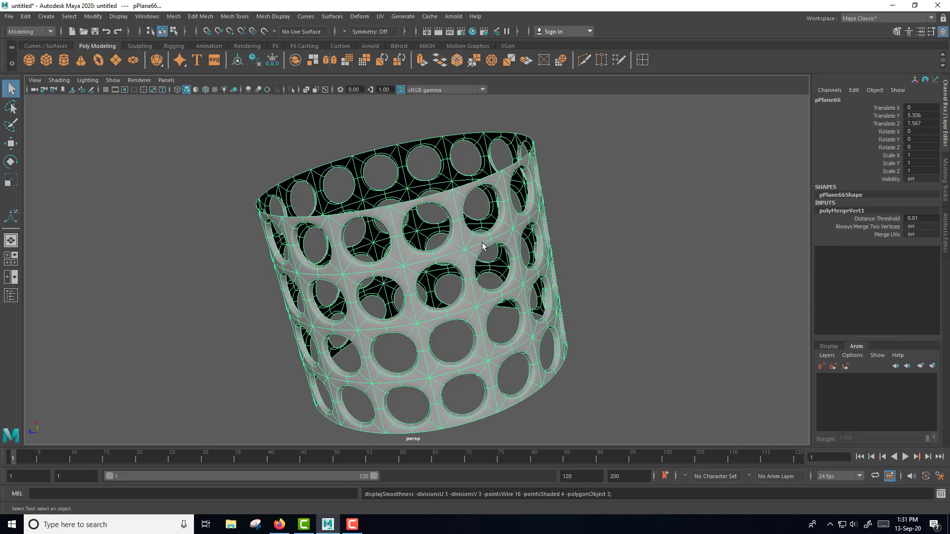
{"action": "right_click_drag", "start_coordinate": [482, 246], "coordinate": [475, 220]}
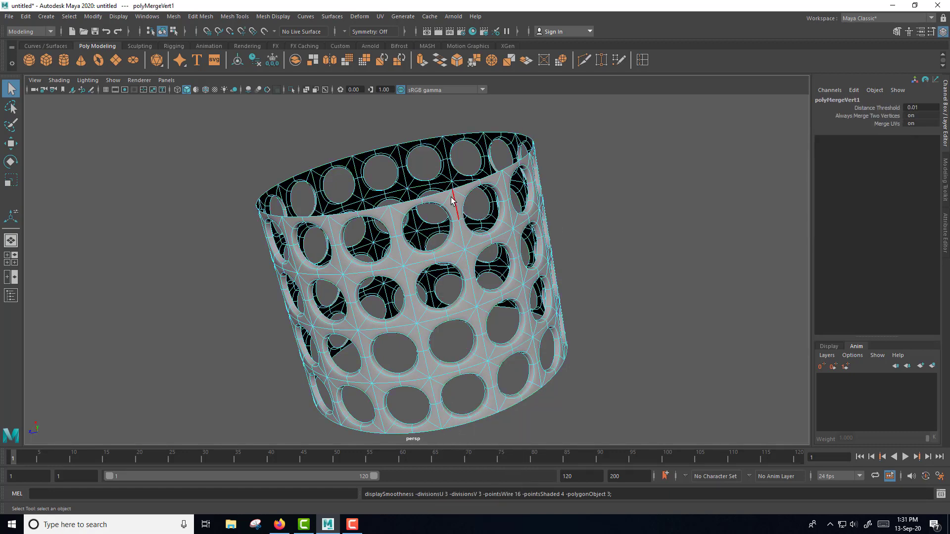
{"action": "double_click", "coordinate": [435, 196]}
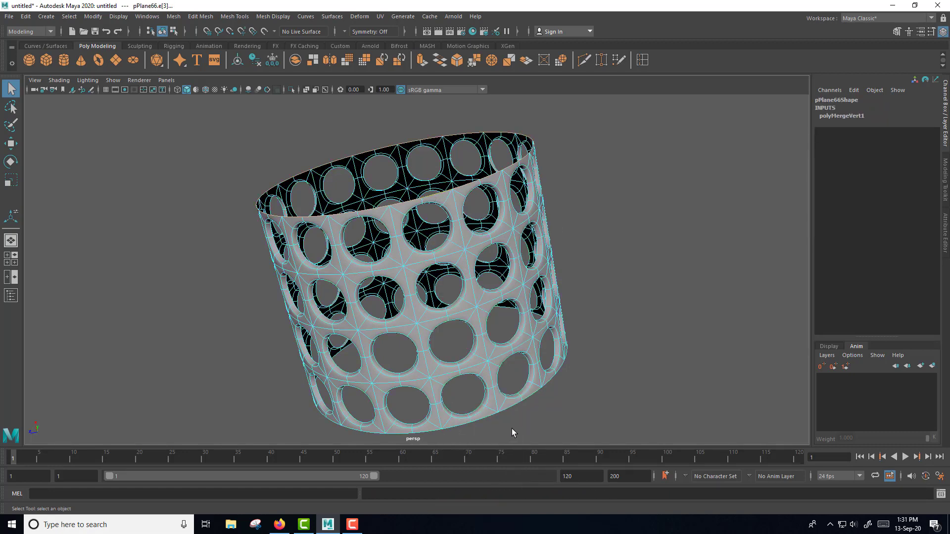
{"action": "left_click_drag", "start_coordinate": [536, 416], "coordinate": [602, 322], "text": "alt"}
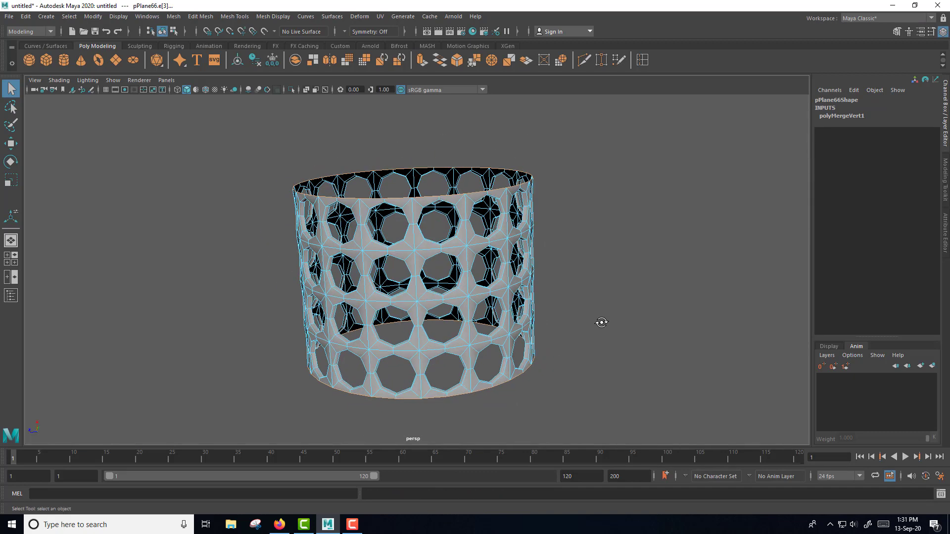
Scale the rim edge loop slightly outward and return to object mode
{"action": "left_click", "coordinate": [11, 180]}
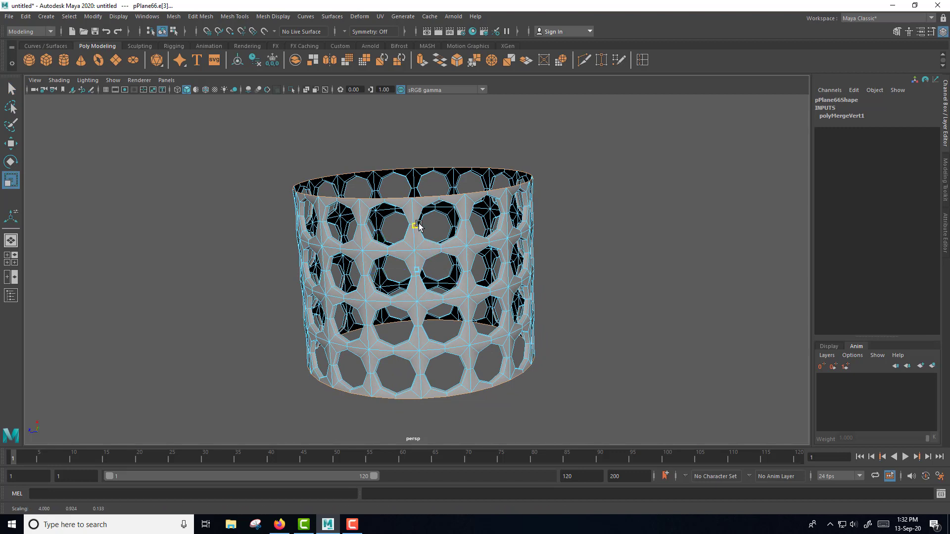
{"action": "left_click_drag", "start_coordinate": [417, 232], "coordinate": [418, 213]}
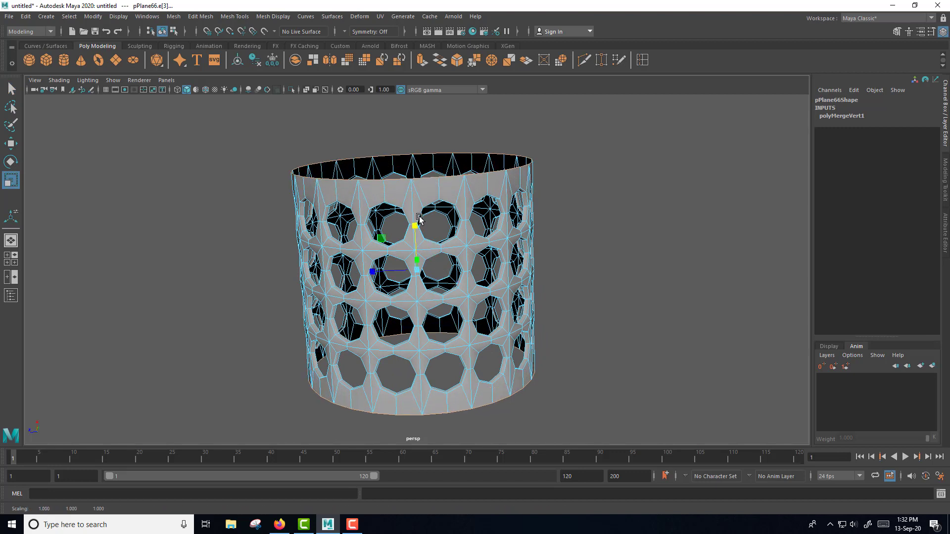
{"action": "scroll", "coordinate": [621, 281], "scroll_direction": "down", "scroll_amount": 3}
{"action": "mouse_move", "coordinate": [621, 281]}
{"action": "left_mouse_down", "text": "alt"}
{"action": "mouse_move", "coordinate": [563, 313]}
{"action": "mouse_move", "coordinate": [495, 384]}
{"action": "mouse_move", "coordinate": [519, 384]}
{"action": "mouse_move", "coordinate": [543, 345]}
{"action": "left_mouse_up", "text": "alt"}
{"action": "right_click_drag", "start_coordinate": [523, 221], "coordinate": [570, 203]}
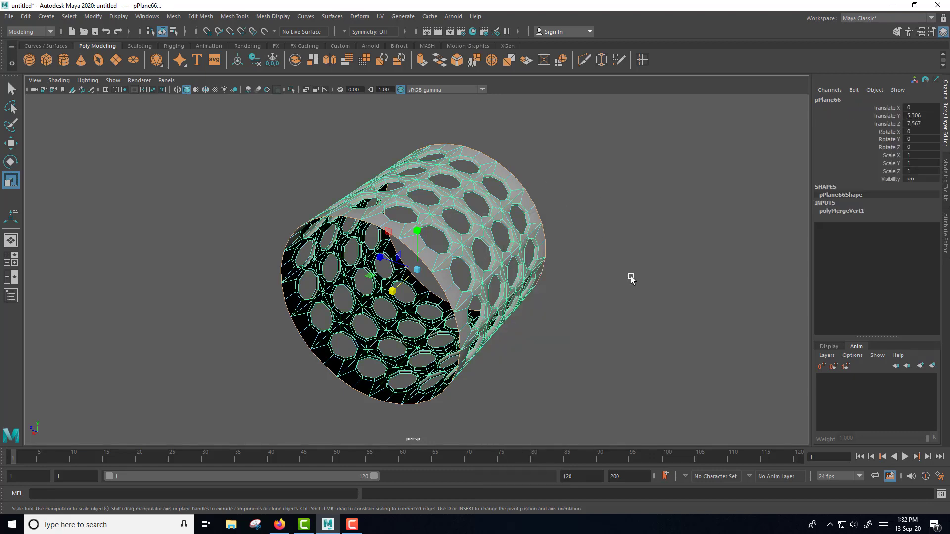
{"action": "left_click", "coordinate": [594, 371]}
{"action": "left_click_drag", "start_coordinate": [594, 371], "coordinate": [525, 389], "text": "alt"}
Select one octagonal hole's edge loop and extend the selection to every hole's border edges
{"action": "scroll", "coordinate": [530, 381], "scroll_direction": "up", "scroll_amount": 3}
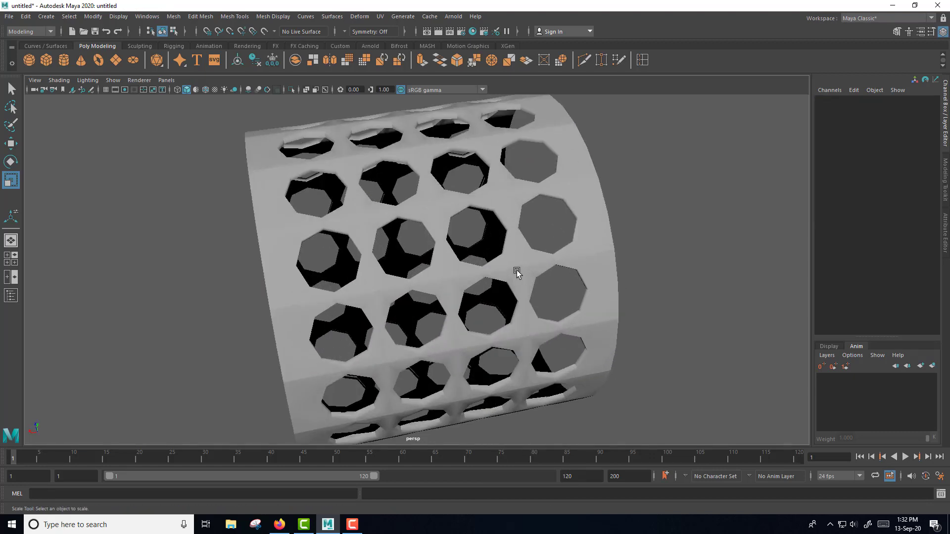
{"action": "left_click", "coordinate": [515, 270]}
{"action": "scroll", "coordinate": [526, 311], "scroll_direction": "up", "scroll_amount": 4}
{"action": "right_click", "coordinate": [566, 244]}
{"action": "left_click", "coordinate": [567, 216]}
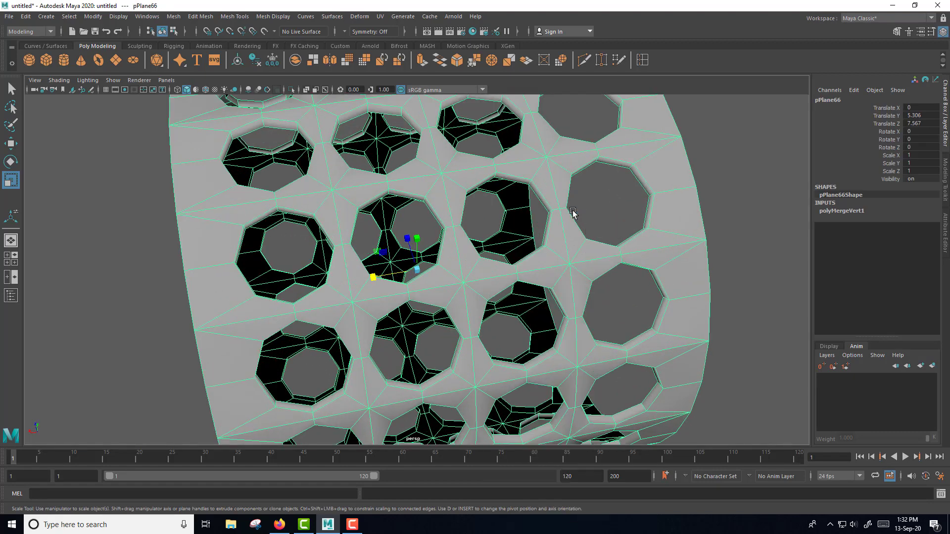
{"action": "left_click_drag", "start_coordinate": [568, 212], "coordinate": [595, 271], "text": "alt"}
{"action": "double_click", "coordinate": [641, 145]}
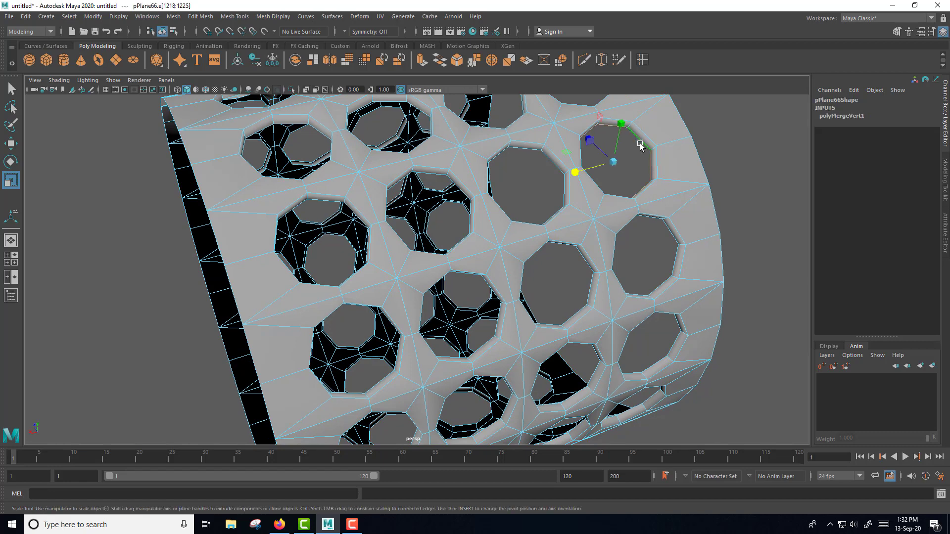
{"action": "left_click_drag", "start_coordinate": [632, 161], "coordinate": [569, 223], "text": "alt"}
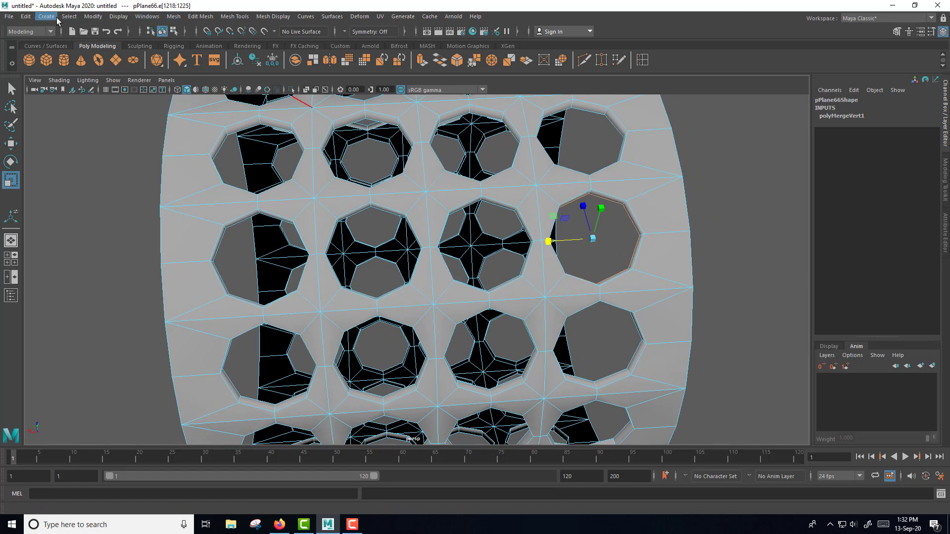
{"action": "left_click", "coordinate": [69, 17]}
{"action": "left_click", "coordinate": [88, 89]}
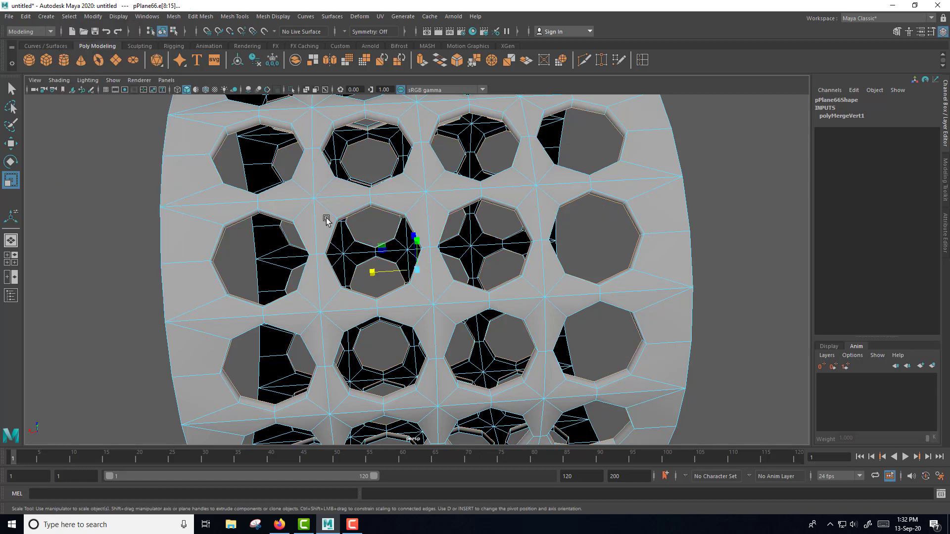
{"action": "left_click_drag", "start_coordinate": [520, 307], "coordinate": [638, 308], "text": "alt"}
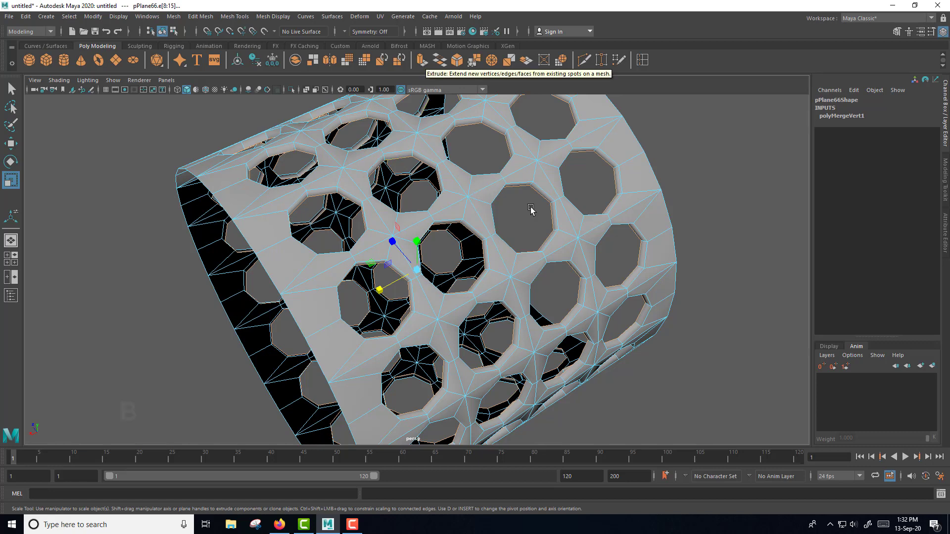
Extrude the hole border edges with an Offset of 0.2
{"action": "right_click_drag", "start_coordinate": [537, 195], "coordinate": [534, 227], "text": "shift"}
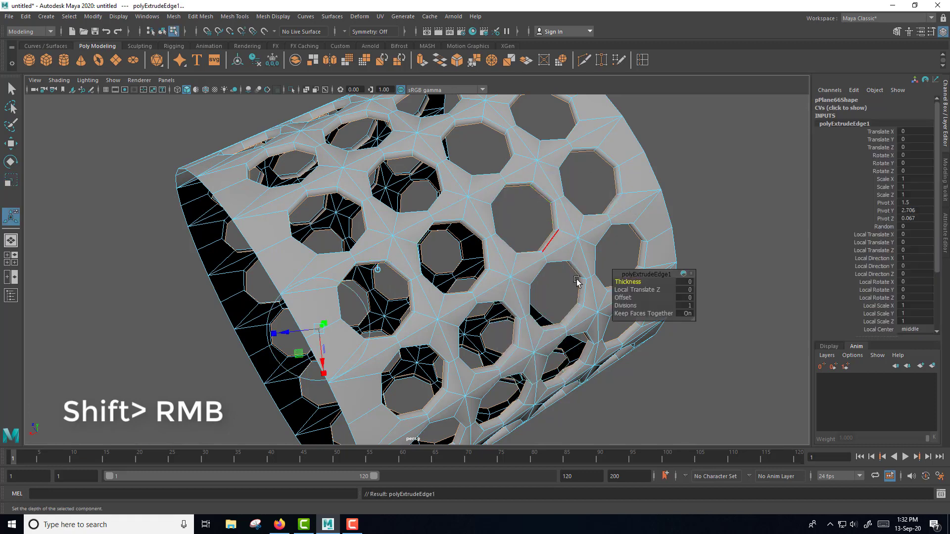
{"action": "left_click_drag", "start_coordinate": [621, 282], "coordinate": [621, 282]}
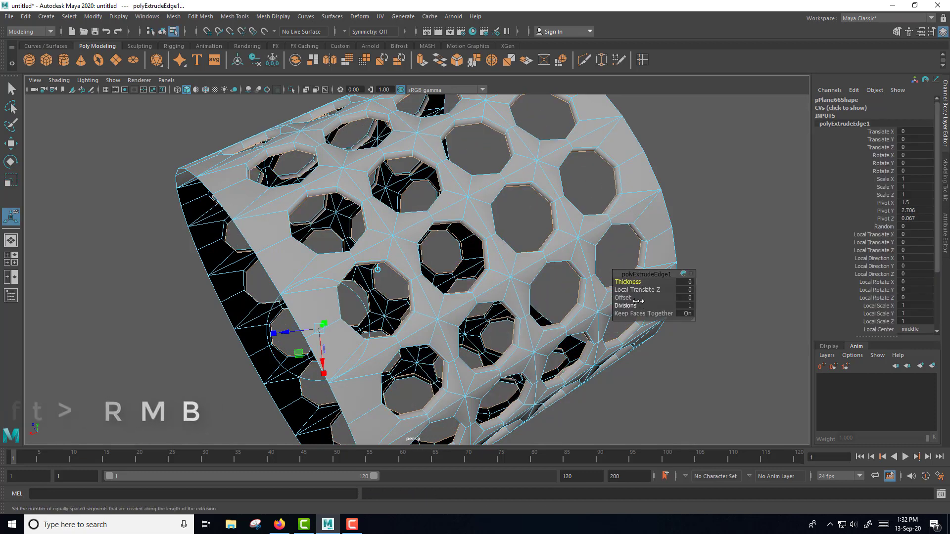
{"action": "key", "text": "ctrl+z"}
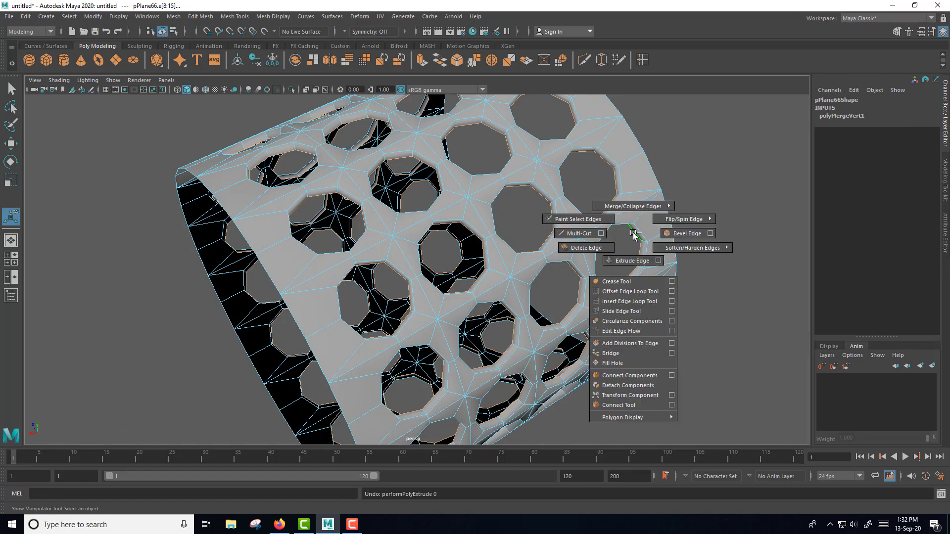
{"action": "right_click_drag", "start_coordinate": [634, 237], "coordinate": [636, 257], "text": "shift"}
{"action": "left_click", "coordinate": [623, 298]}
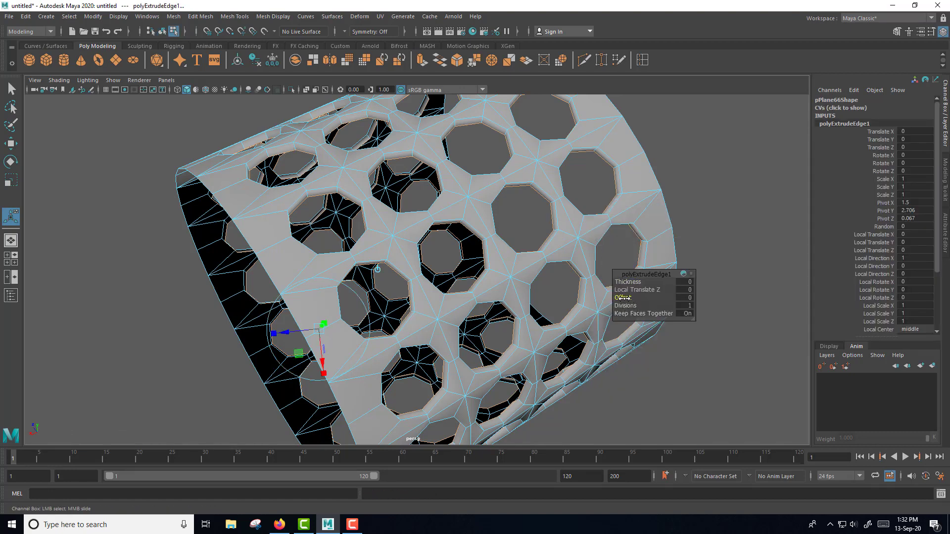
{"action": "middle_click_drag", "start_coordinate": [623, 298], "coordinate": [632, 298]}
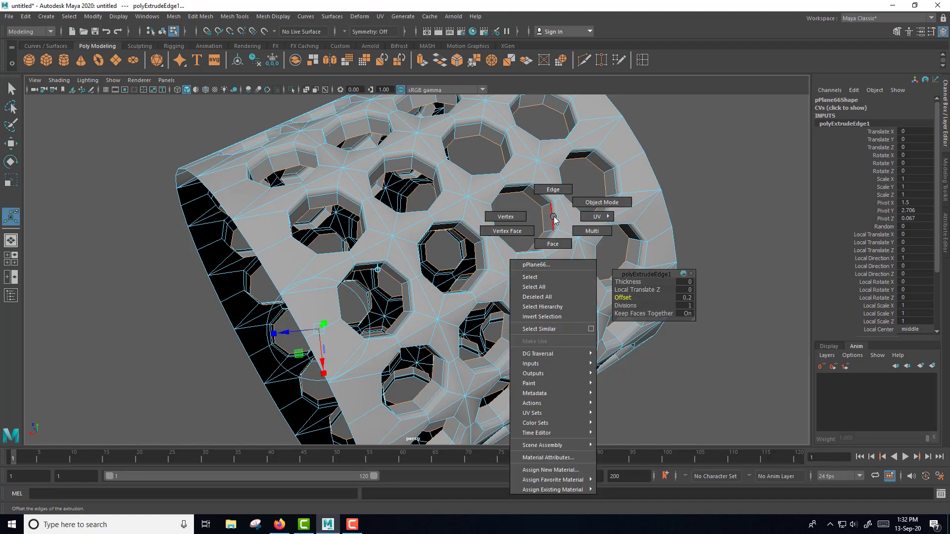
Check the inset holes in smooth preview from object mode, then turn smoothing off
{"action": "right_click_drag", "start_coordinate": [597, 236], "coordinate": [600, 199]}
{"action": "key", "text": "F3"}
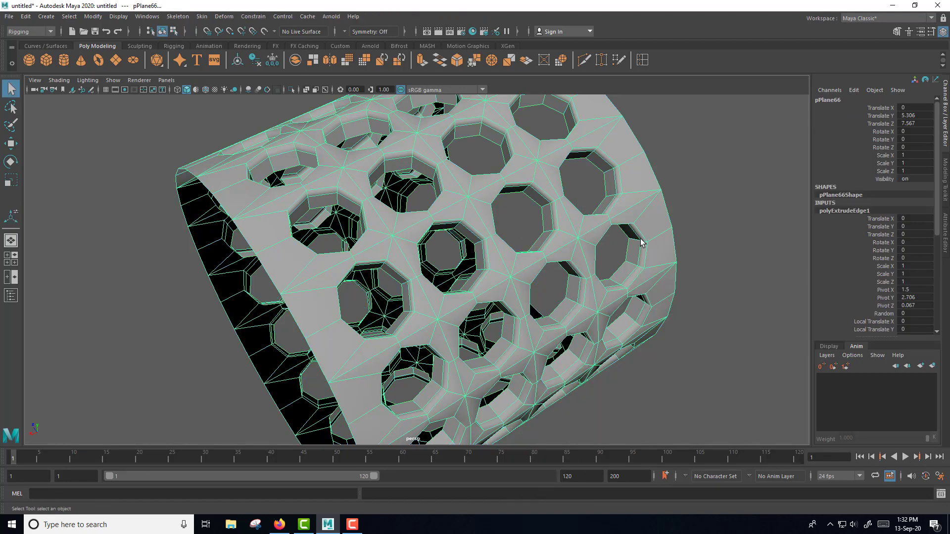
{"action": "key", "text": "3"}
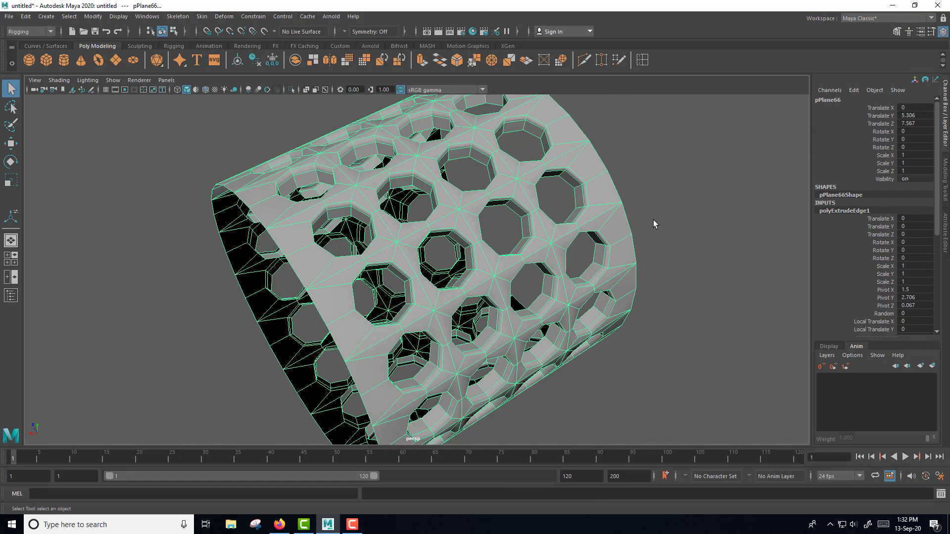
{"action": "left_click", "coordinate": [653, 220]}
{"action": "left_click", "coordinate": [696, 215]}
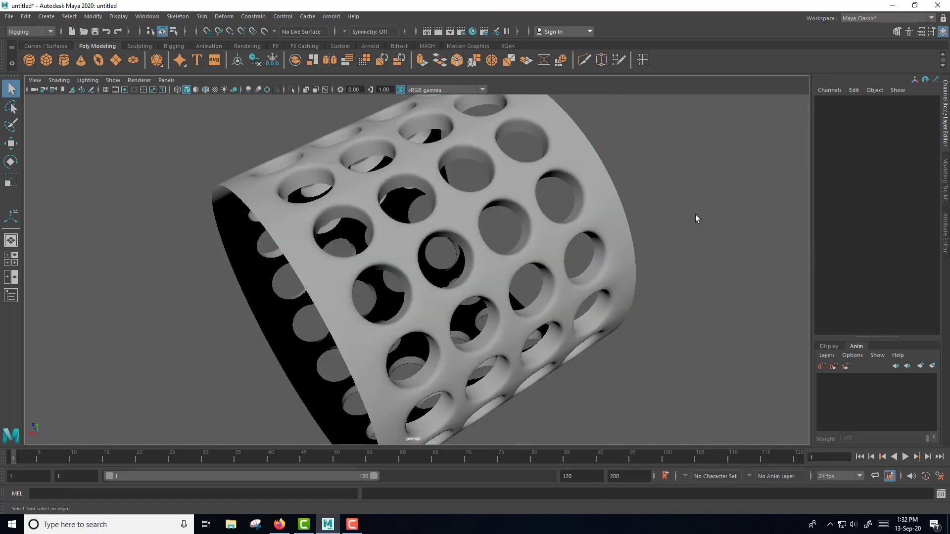
{"action": "mouse_move", "coordinate": [644, 290]}
{"action": "left_mouse_down", "text": "alt"}
{"action": "mouse_move", "coordinate": [607, 291]}
{"action": "mouse_move", "coordinate": [629, 299]}
{"action": "mouse_move", "coordinate": [678, 291]}
{"action": "left_mouse_up", "text": "alt"}
{"action": "left_click", "coordinate": [525, 228]}
{"action": "key", "text": "1"}
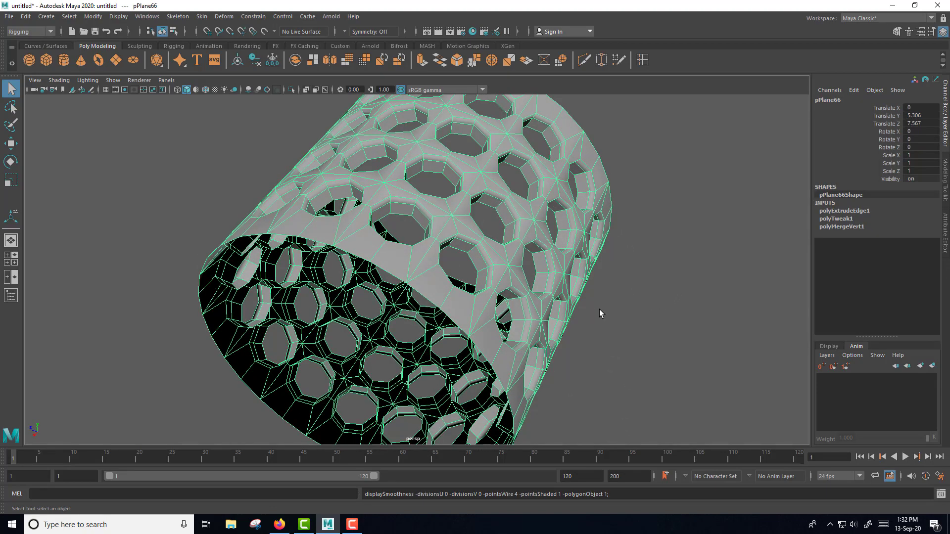
Select the edge loop bordering the cylinder's open end
{"action": "mouse_move", "coordinate": [599, 310]}
{"action": "left_mouse_down", "text": "alt"}
{"action": "mouse_move", "coordinate": [614, 313]}
{"action": "mouse_move", "coordinate": [585, 317]}
{"action": "left_mouse_up", "text": "alt"}
{"action": "scroll", "coordinate": [585, 317], "scroll_direction": "up", "scroll_amount": 2}
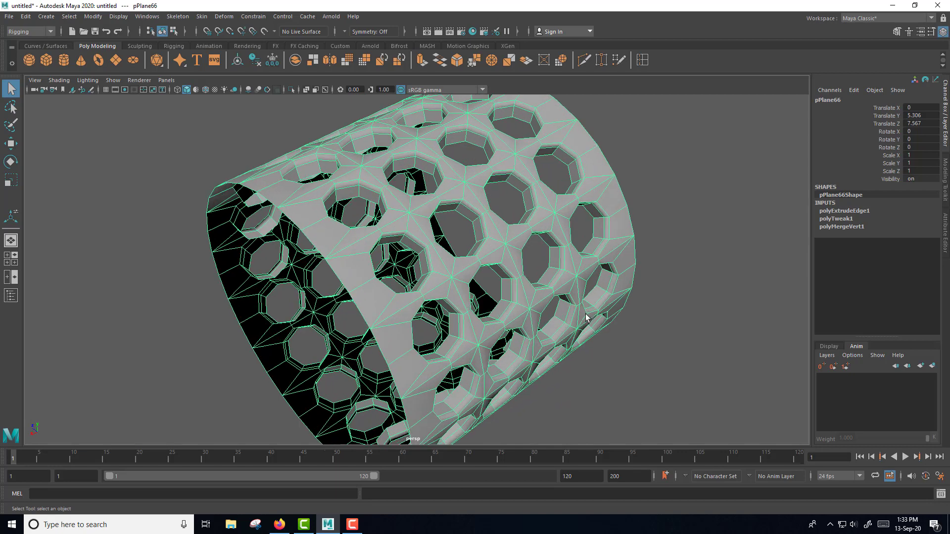
{"action": "right_click_drag", "start_coordinate": [339, 266], "coordinate": [340, 226]}
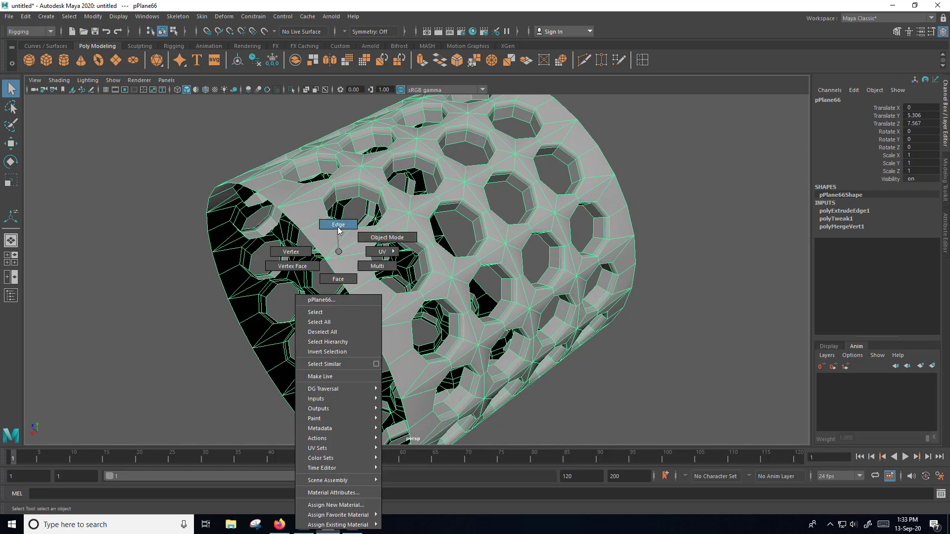
{"action": "left_click", "coordinate": [344, 276]}
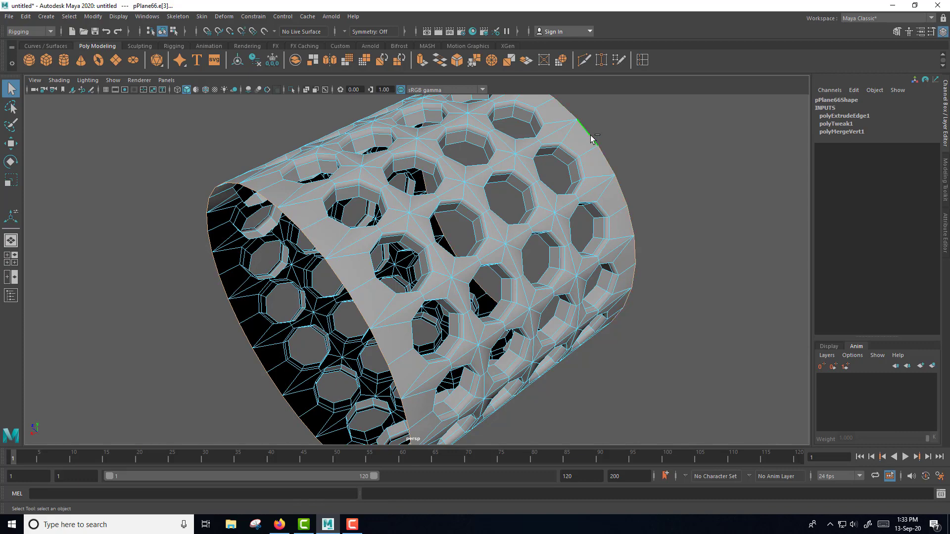
{"action": "left_click_drag", "start_coordinate": [658, 212], "coordinate": [653, 284], "text": "alt"}
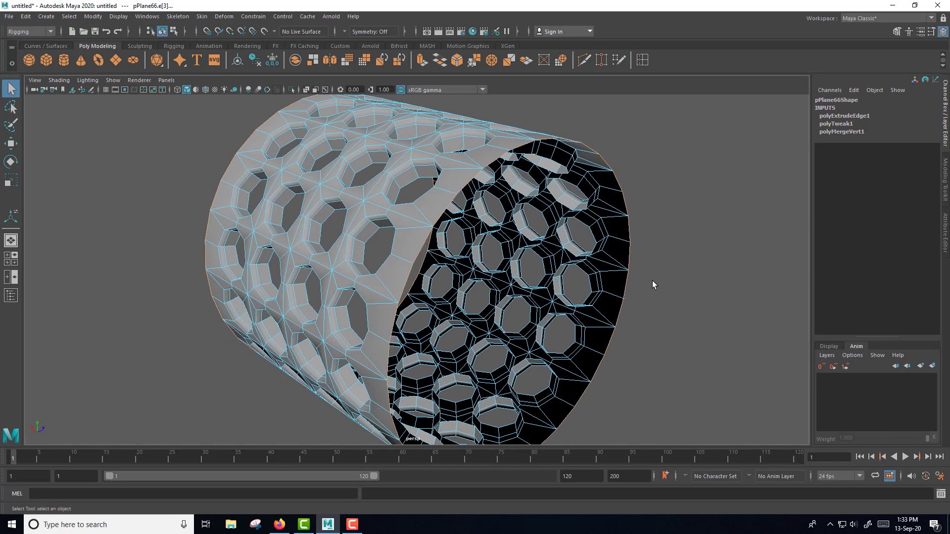
{"action": "scroll", "coordinate": [653, 272], "scroll_direction": "down", "scroll_amount": 3}
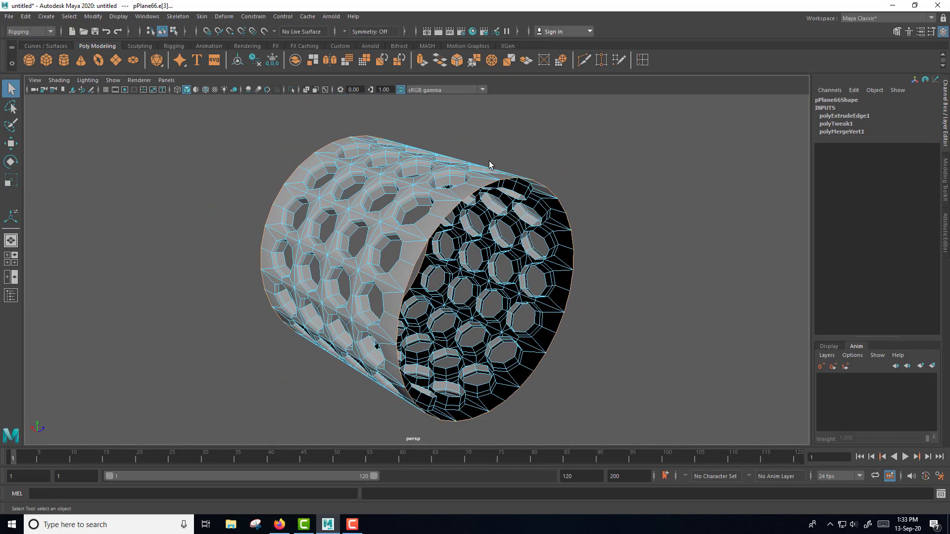
Extrude the open end's edges with Thickness -0.5 and scale the new rim slightly outward
{"action": "left_click", "coordinate": [421, 61]}
{"action": "left_click", "coordinate": [627, 282]}
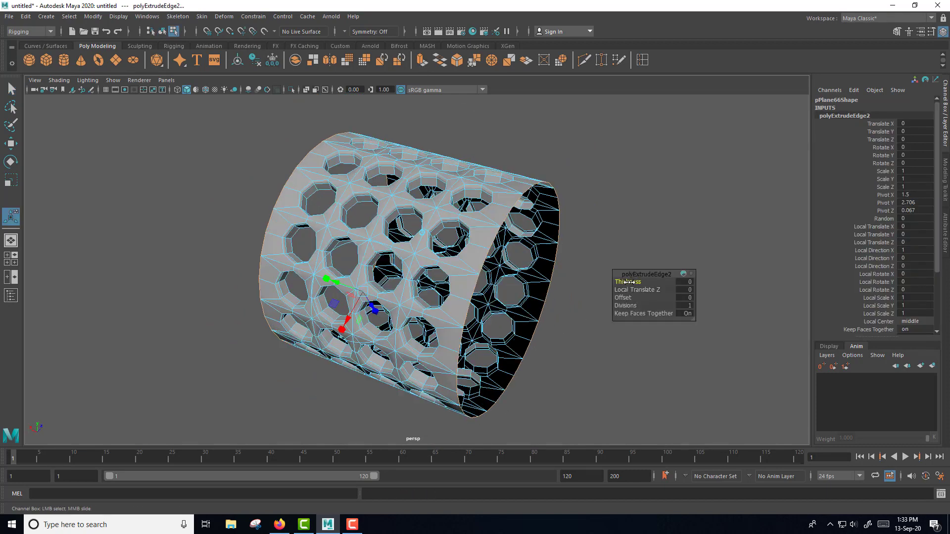
{"action": "left_click_drag", "start_coordinate": [628, 283], "coordinate": [627, 285]}
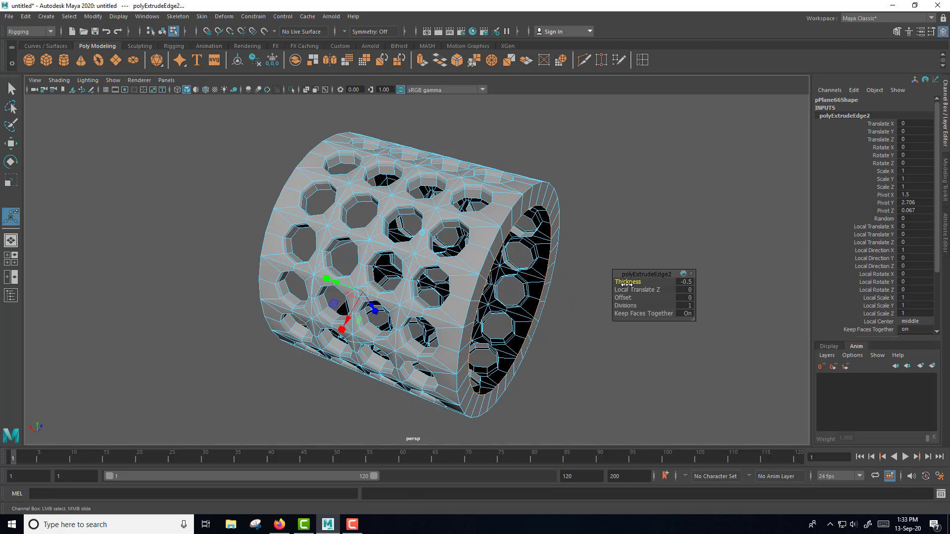
{"action": "scroll", "coordinate": [368, 337], "scroll_direction": "up", "scroll_amount": 2}
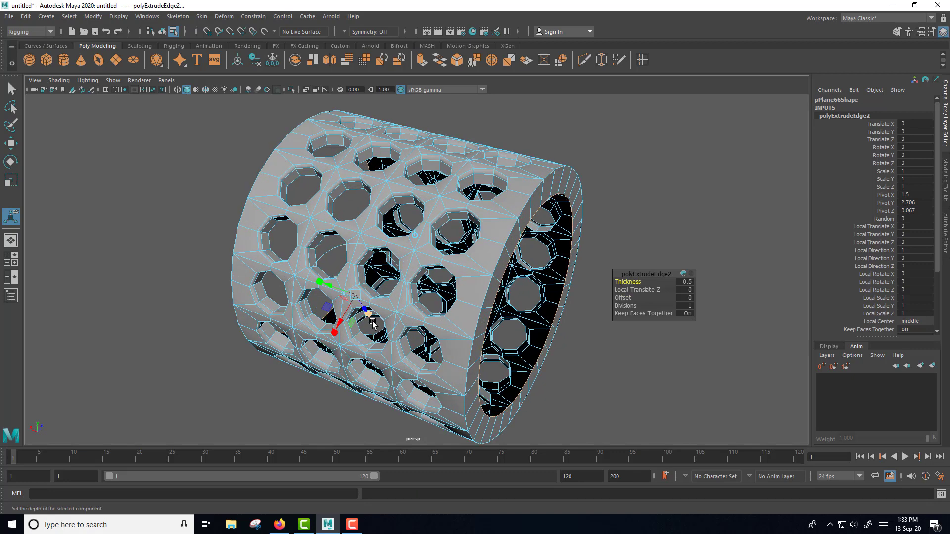
{"action": "left_click", "coordinate": [12, 181]}
{"action": "left_click_drag", "start_coordinate": [378, 259], "coordinate": [374, 256]}
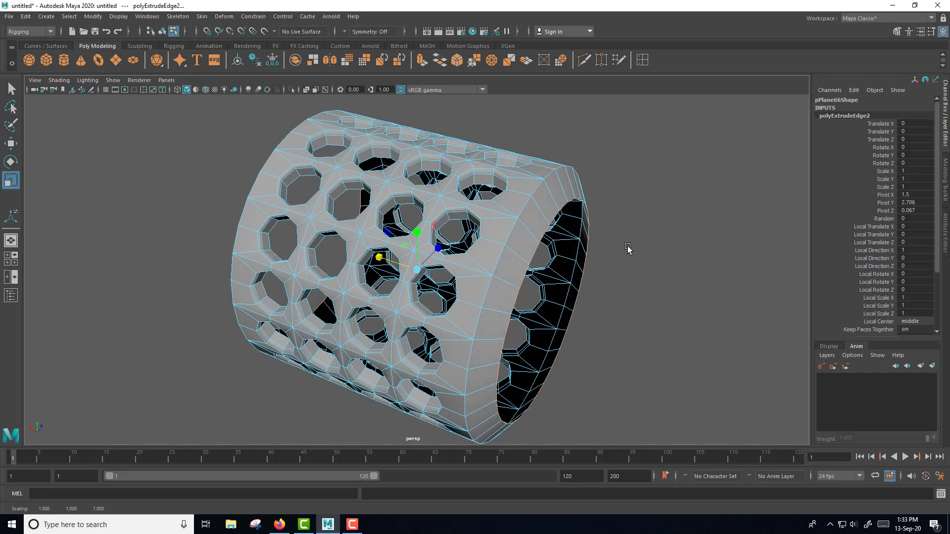
{"action": "left_click_drag", "start_coordinate": [643, 254], "coordinate": [530, 234], "text": "alt"}
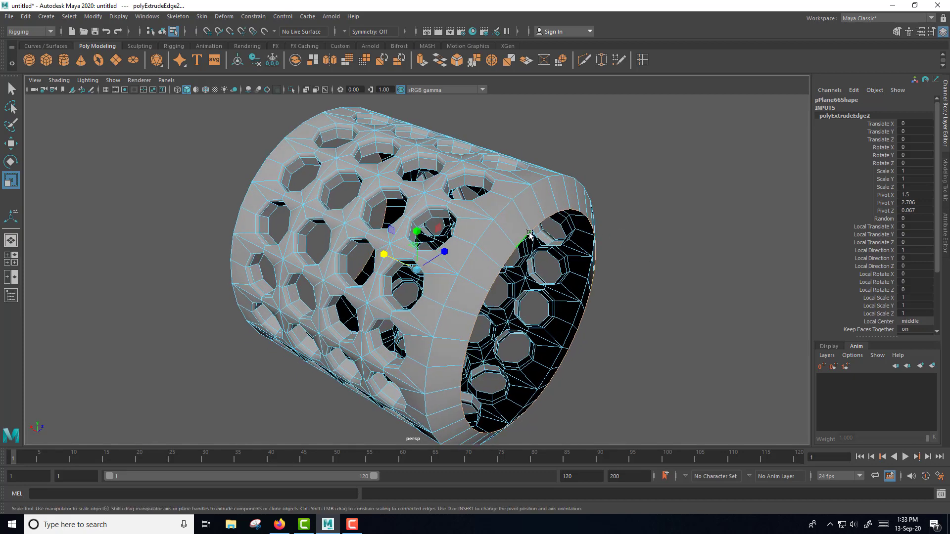
Extrude the end edges again with Thickness -0.3
{"action": "right_click_drag", "start_coordinate": [530, 234], "coordinate": [531, 277], "text": "shift"}
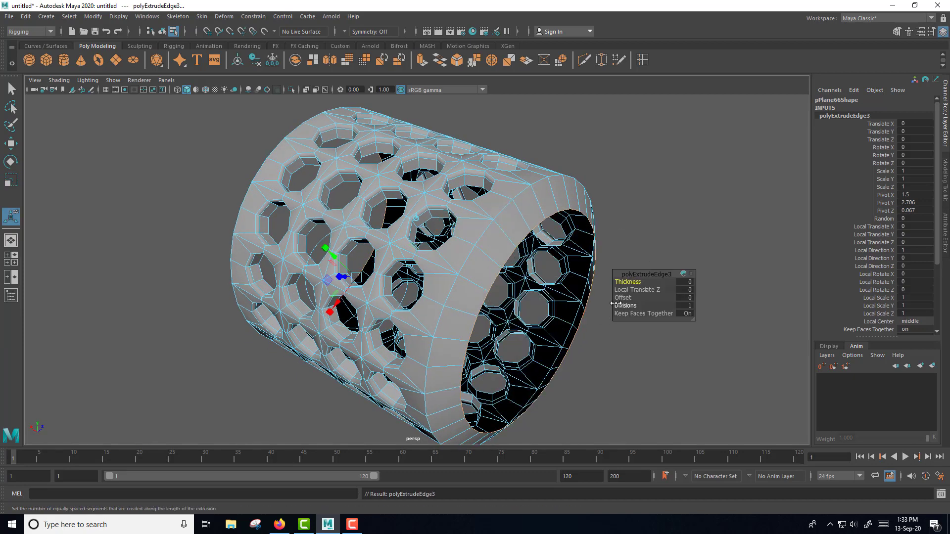
{"action": "left_click_drag", "start_coordinate": [626, 283], "coordinate": [629, 283]}
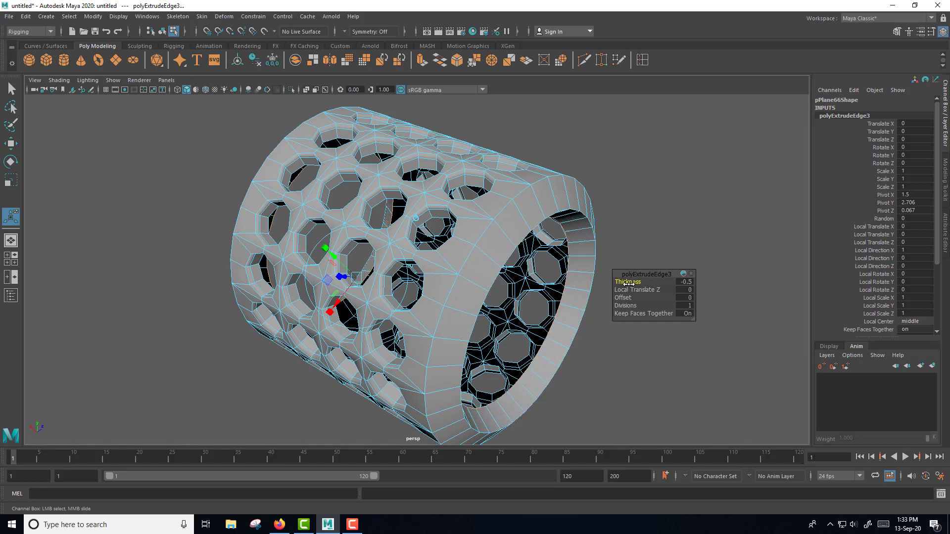
{"action": "mouse_move", "coordinate": [586, 378]}
{"action": "left_mouse_down", "text": "alt"}
{"action": "mouse_move", "coordinate": [519, 357]}
{"action": "mouse_move", "coordinate": [605, 379]}
{"action": "mouse_move", "coordinate": [594, 384]}
{"action": "left_mouse_up", "text": "alt"}
{"action": "scroll", "coordinate": [574, 380], "scroll_direction": "up", "scroll_amount": 2}
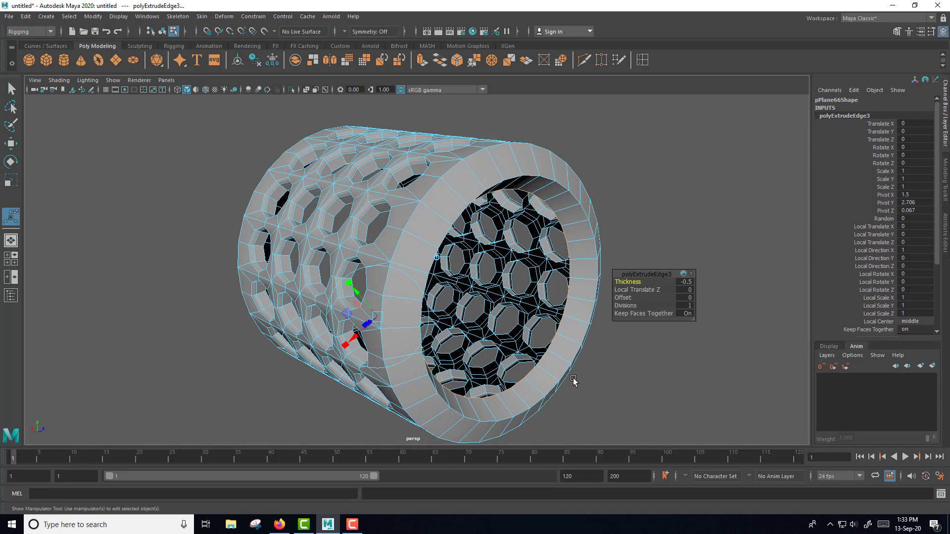
Undo the last extrusion and re-extrude the end edges with thickness 1
{"action": "key", "text": "ctrl+z"}
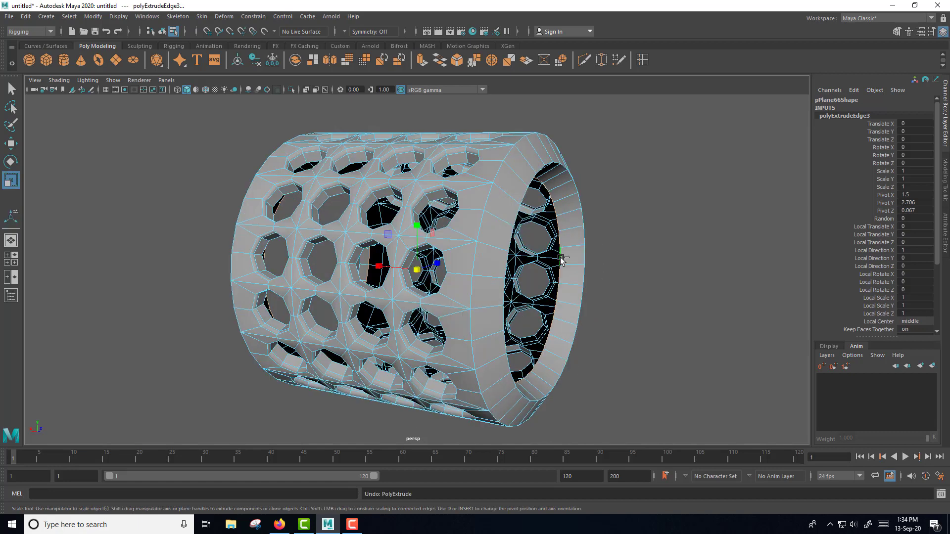
{"action": "right_click_drag", "start_coordinate": [560, 257], "coordinate": [557, 279], "text": "shift"}
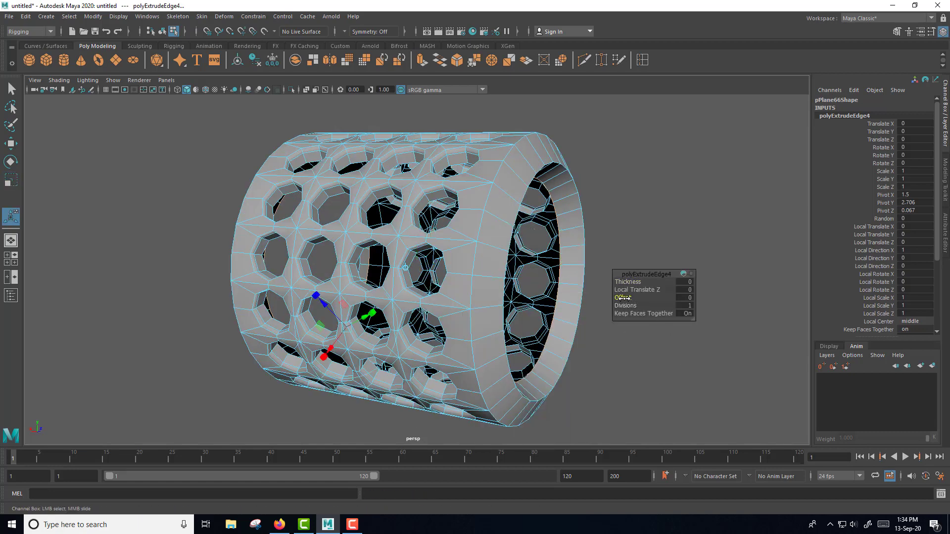
{"action": "left_click_drag", "start_coordinate": [627, 281], "coordinate": [631, 282]}
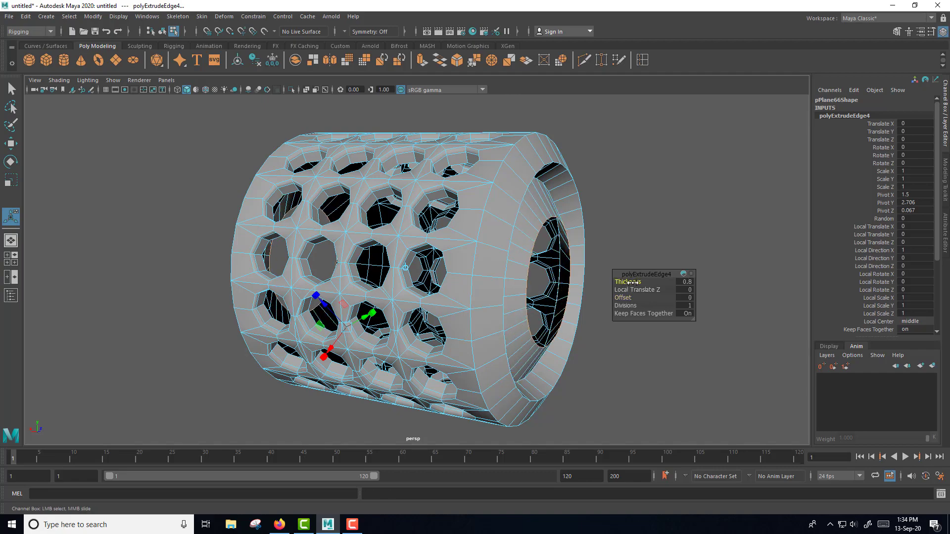
{"action": "mouse_move", "coordinate": [619, 346]}
{"action": "left_mouse_down", "text": "alt"}
{"action": "mouse_move", "coordinate": [523, 353]}
{"action": "mouse_move", "coordinate": [554, 317]}
{"action": "left_mouse_up", "text": "alt"}
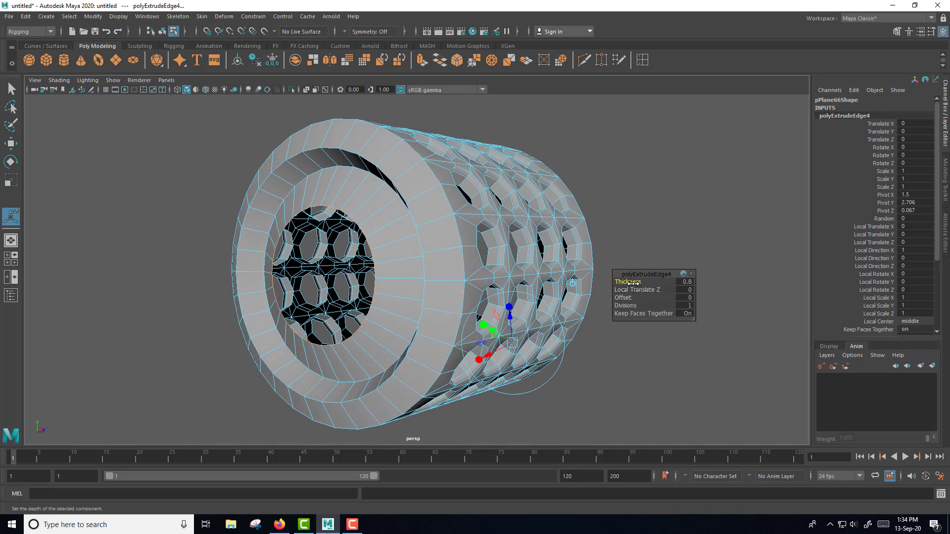
{"action": "left_click", "coordinate": [683, 282]}
{"action": "type", "text": "1"}
{"action": "key", "text": "Return"}
{"action": "scroll", "coordinate": [537, 363], "scroll_direction": "down", "scroll_amount": 1}
Extrude the inner hole's border edges inward at thickness -0.4, then fill the centre hole
{"action": "left_click_drag", "start_coordinate": [537, 363], "coordinate": [626, 366], "text": "alt"}
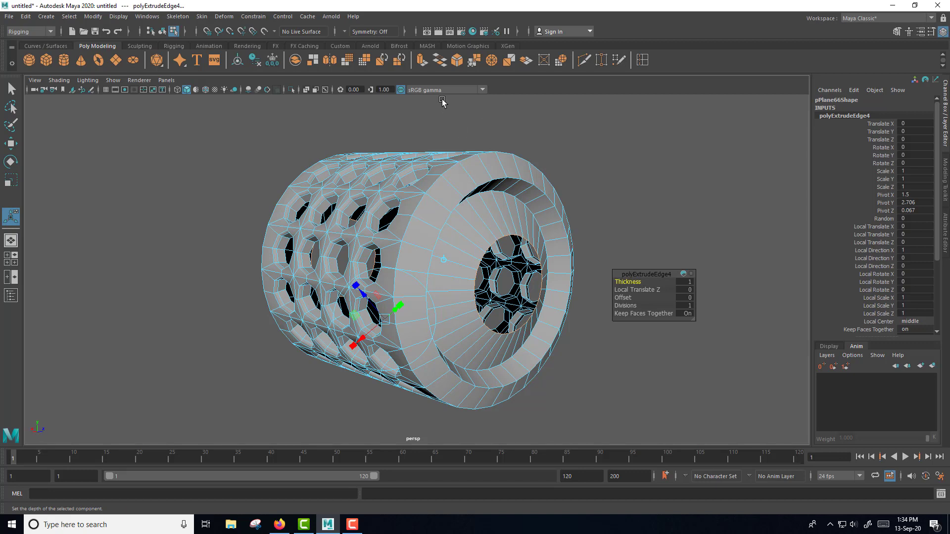
{"action": "left_click", "coordinate": [421, 60]}
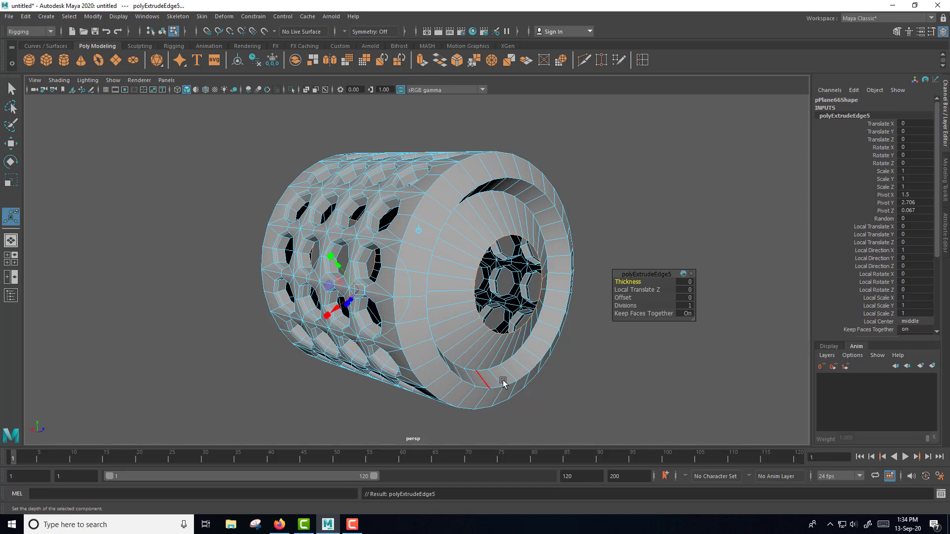
{"action": "left_click_drag", "start_coordinate": [635, 280], "coordinate": [632, 282]}
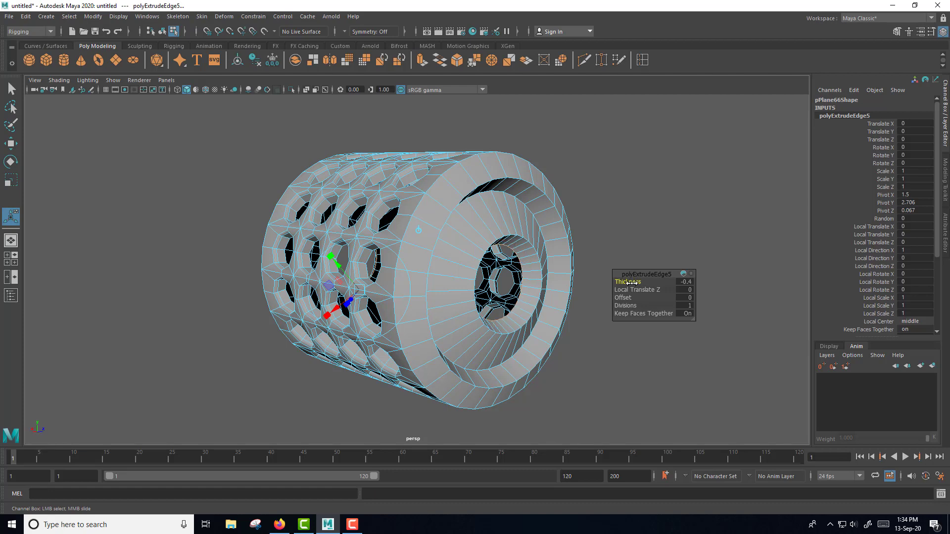
{"action": "left_click_drag", "start_coordinate": [577, 388], "coordinate": [578, 388], "text": "alt"}
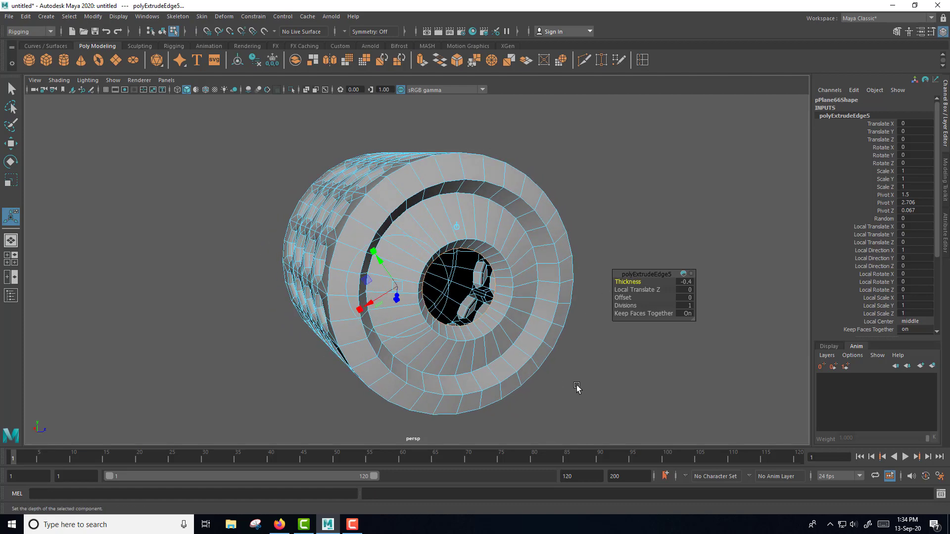
{"action": "scroll", "coordinate": [579, 388], "scroll_direction": "up", "scroll_amount": 3}
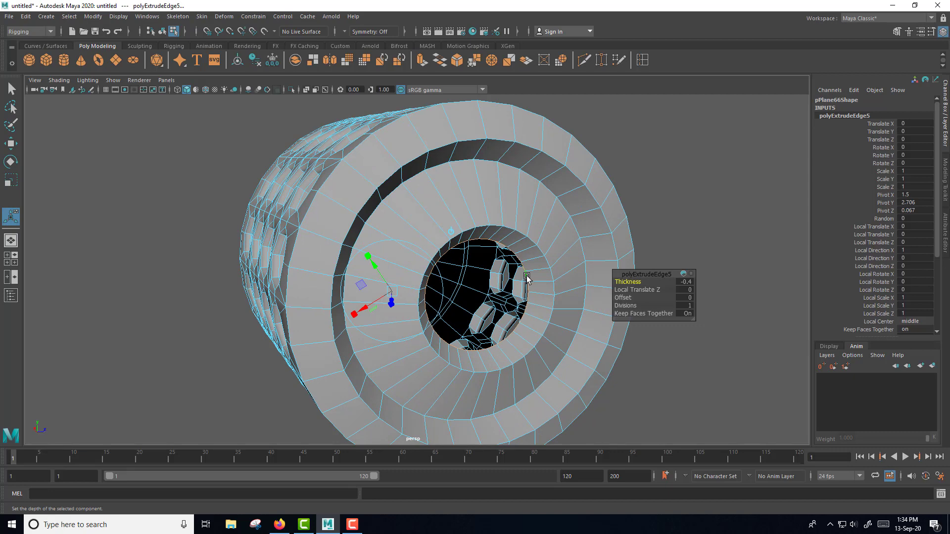
{"action": "right_click_drag", "start_coordinate": [527, 278], "coordinate": [516, 406], "text": "shift"}
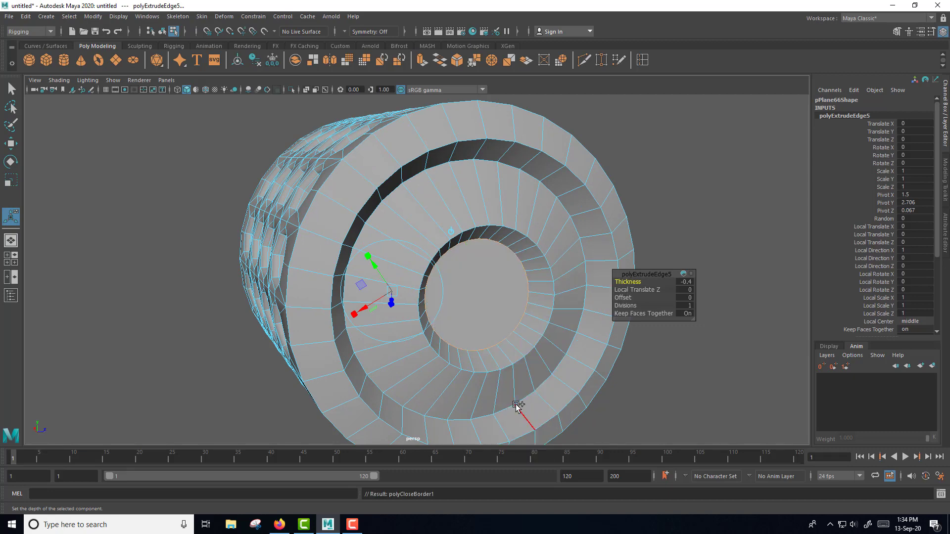
Select the two centre cap faces and extrude them with offset 0.2 to inset a ring
{"action": "right_click_drag", "start_coordinate": [486, 278], "coordinate": [488, 278]}
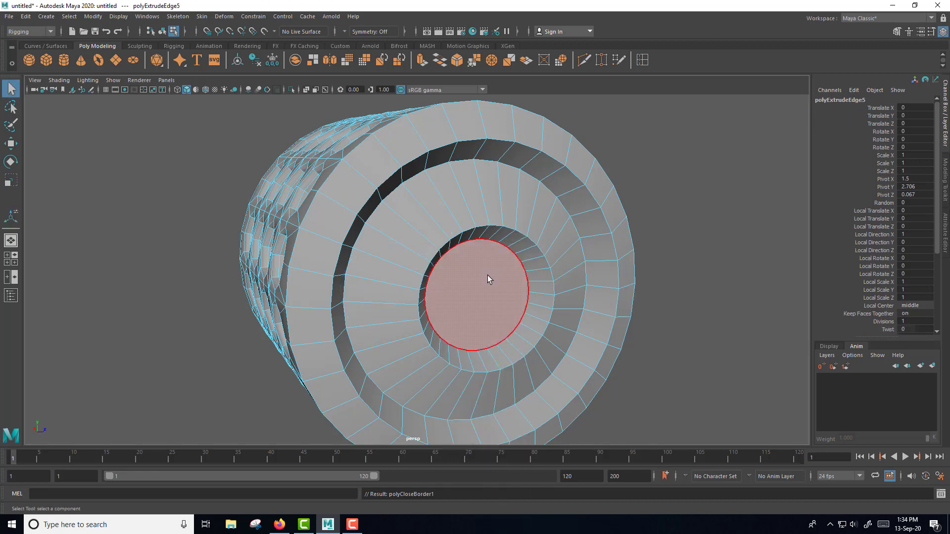
{"action": "left_click", "coordinate": [488, 275]}
{"action": "mouse_move", "coordinate": [488, 275]}
{"action": "left_mouse_down", "text": "alt"}
{"action": "mouse_move", "coordinate": [618, 353]}
{"action": "mouse_move", "coordinate": [547, 320]}
{"action": "left_mouse_up", "text": "alt"}
{"action": "left_click", "coordinate": [402, 290], "text": "shift"}
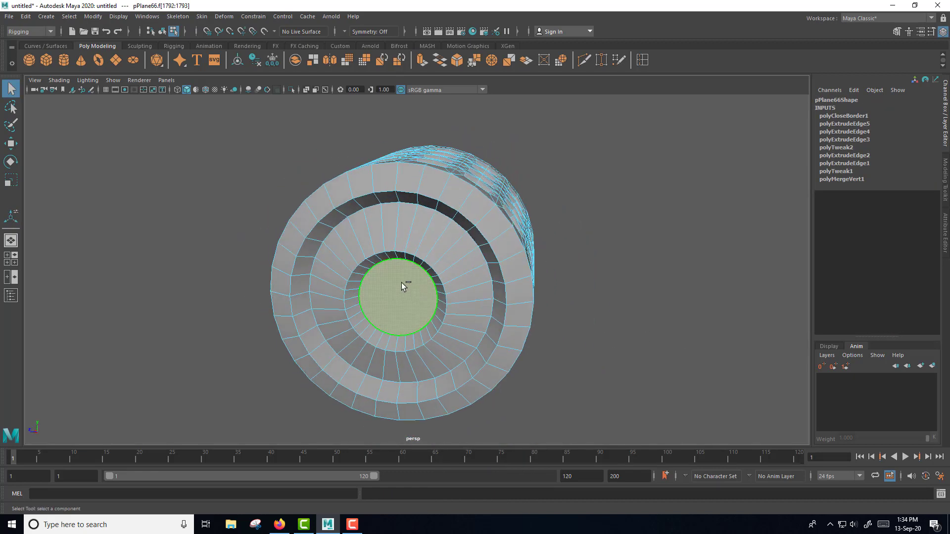
{"action": "mouse_move", "coordinate": [402, 283]}
{"action": "right_mouse_down", "text": "shift"}
{"action": "mouse_move", "coordinate": [399, 338]}
{"action": "mouse_move", "coordinate": [398, 311]}
{"action": "right_mouse_up", "text": "shift"}
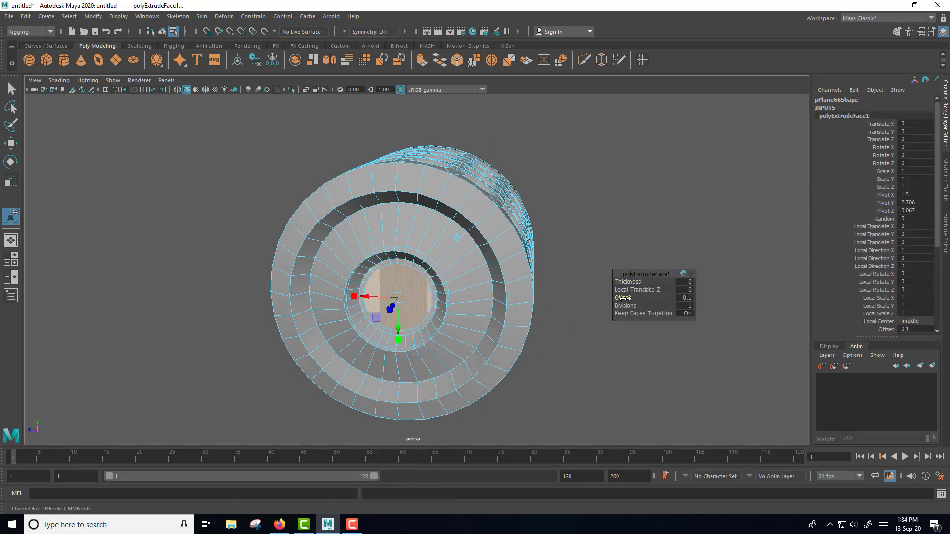
{"action": "right_click_drag", "start_coordinate": [433, 273], "coordinate": [500, 227]}
{"action": "mouse_move", "coordinate": [502, 226]}
{"action": "left_mouse_down", "text": "alt"}
{"action": "mouse_move", "coordinate": [545, 285]}
{"action": "mouse_move", "coordinate": [382, 311]}
{"action": "left_mouse_up", "text": "alt"}
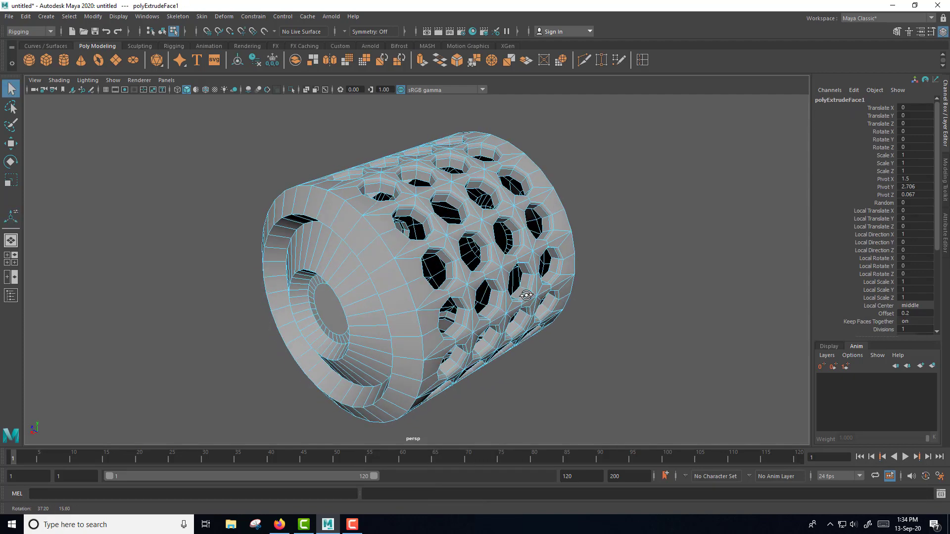
Pick one shell ring edge, select all similar edges, and bevel them
{"action": "right_click_drag", "start_coordinate": [378, 248], "coordinate": [385, 250]}
{"action": "left_click", "coordinate": [385, 249]}
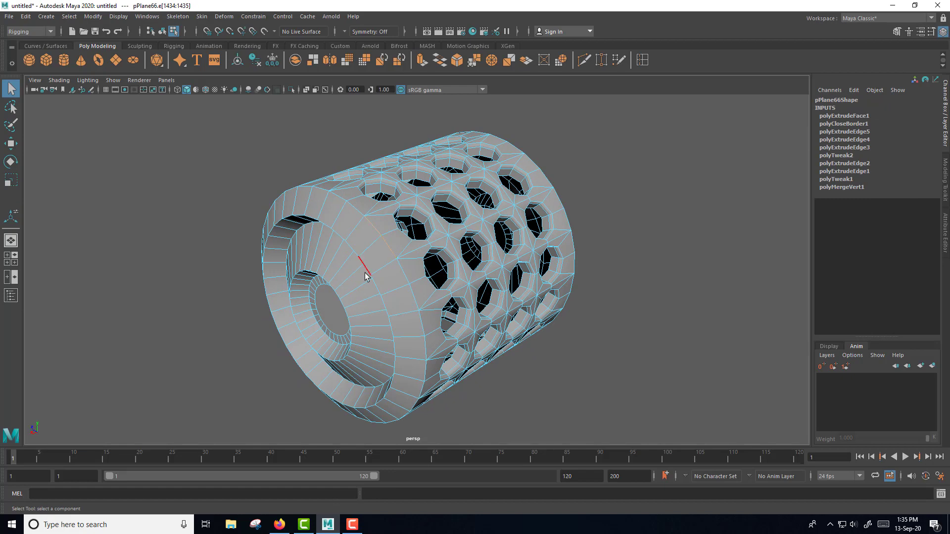
{"action": "mouse_move", "coordinate": [483, 366]}
{"action": "left_mouse_down", "text": "alt"}
{"action": "mouse_move", "coordinate": [521, 365]}
{"action": "mouse_move", "coordinate": [486, 327]}
{"action": "left_mouse_up", "text": "alt"}
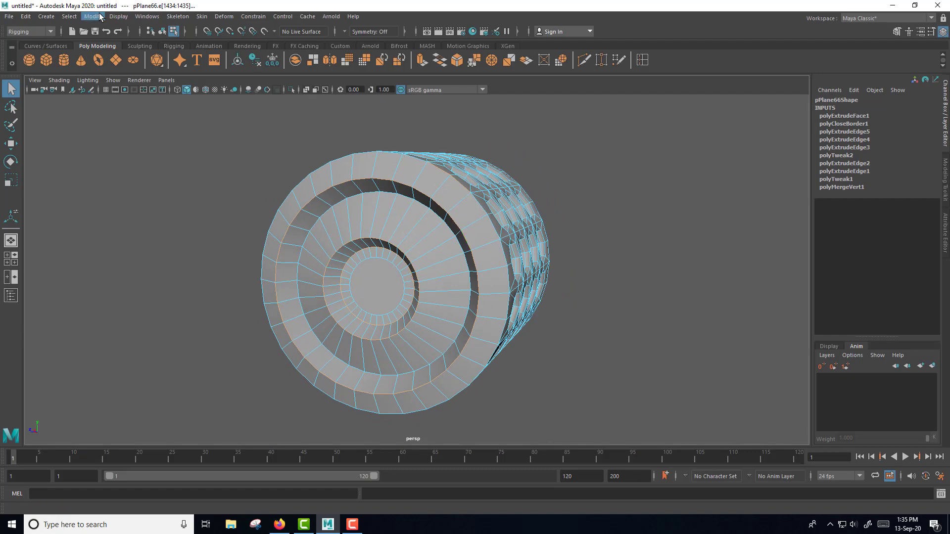
{"action": "left_click", "coordinate": [70, 17]}
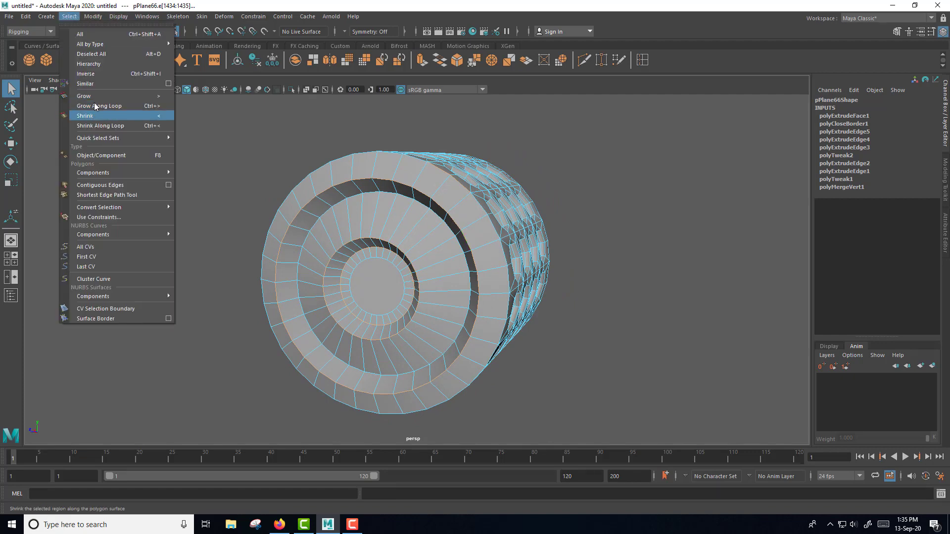
{"action": "left_click", "coordinate": [93, 84]}
{"action": "left_click_drag", "start_coordinate": [630, 254], "coordinate": [457, 269], "text": "alt"}
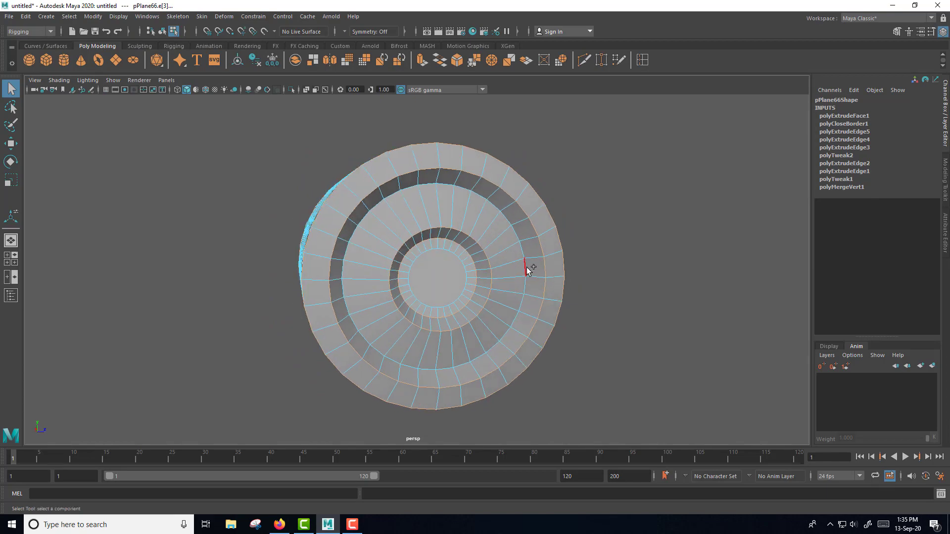
{"action": "left_click_drag", "start_coordinate": [430, 359], "coordinate": [630, 355], "text": "alt"}
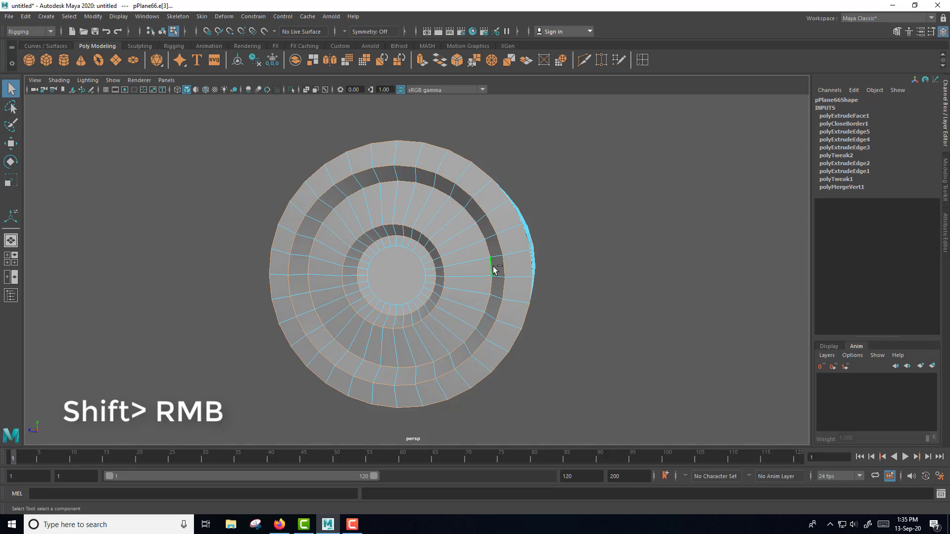
{"action": "right_click_drag", "start_coordinate": [493, 267], "coordinate": [543, 272], "text": "shift"}
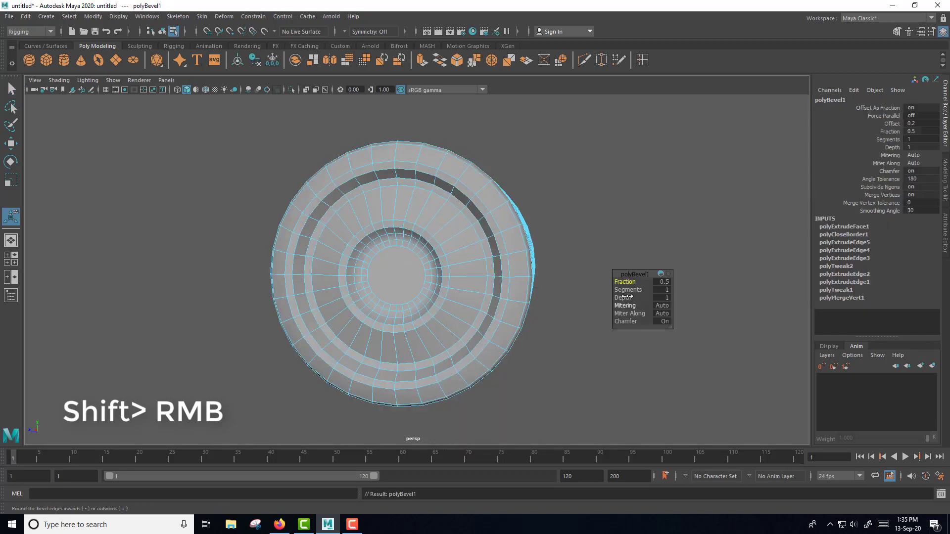
Set polyBevel1 to 2 segments with a fraction of 0.2
{"action": "left_click_drag", "start_coordinate": [625, 291], "coordinate": [631, 291]}
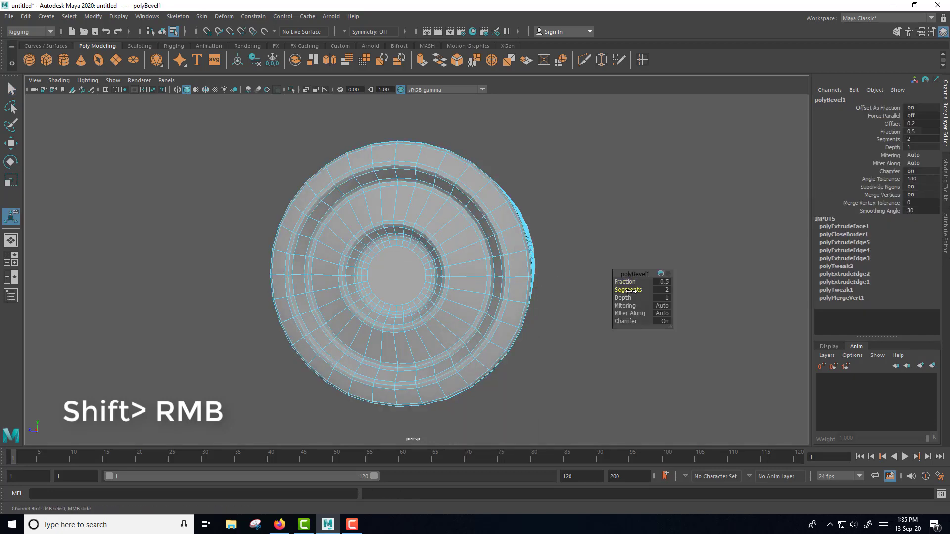
{"action": "left_click", "coordinate": [665, 282]}
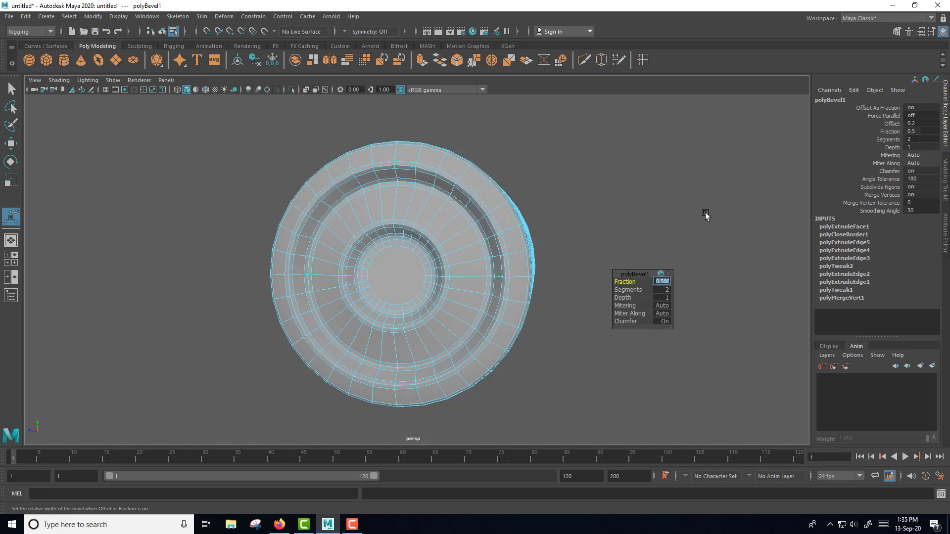
{"action": "type", "text": "0.2"}
{"action": "key", "text": "Return"}
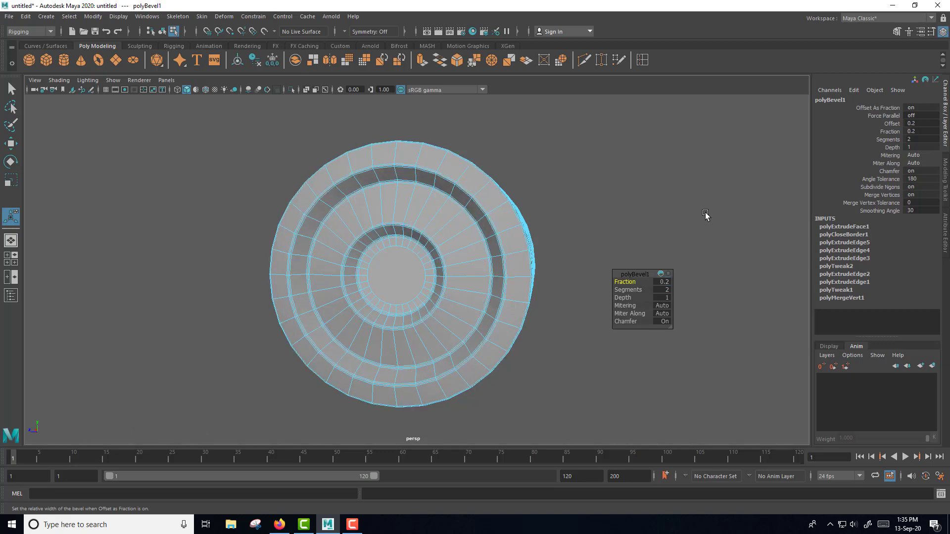
Return to Object Mode and show the shell in smooth mesh preview
{"action": "right_click_drag", "start_coordinate": [438, 250], "coordinate": [520, 211]}
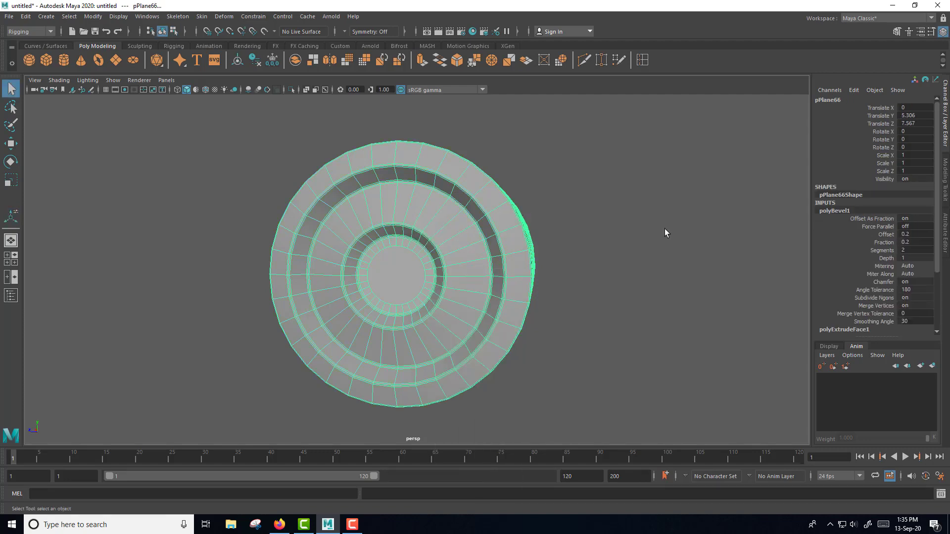
{"action": "left_click_drag", "start_coordinate": [664, 229], "coordinate": [642, 250], "text": "alt"}
{"action": "key", "text": "3"}
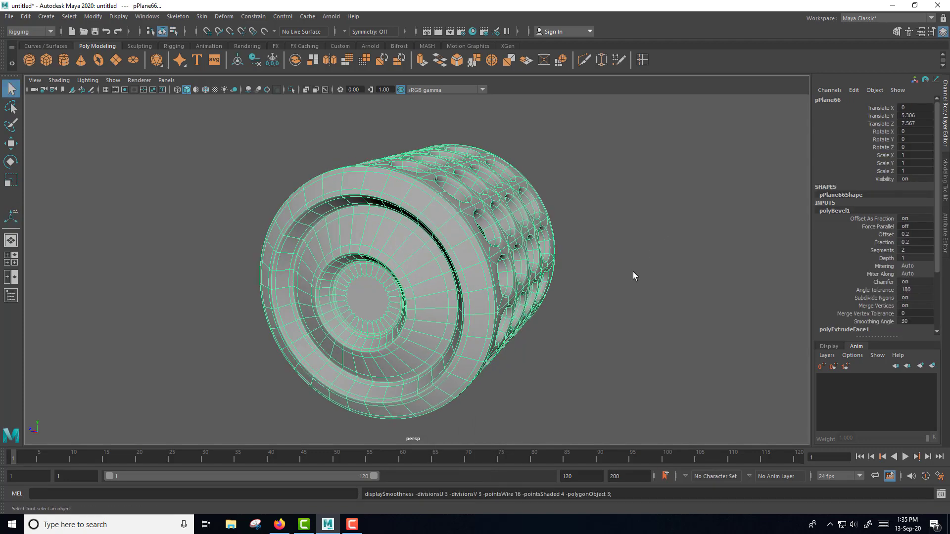
{"action": "left_click", "coordinate": [634, 272]}
{"action": "scroll", "coordinate": [631, 281], "scroll_direction": "down", "scroll_amount": 5}
Maximize the front view and create a new polygon cylinder from the shelf
{"action": "mouse_move", "coordinate": [632, 280]}
{"action": "left_mouse_down", "text": "alt"}
{"action": "mouse_move", "coordinate": [466, 339]}
{"action": "mouse_move", "coordinate": [472, 355]}
{"action": "mouse_move", "coordinate": [527, 329]}
{"action": "left_mouse_up", "text": "alt"}
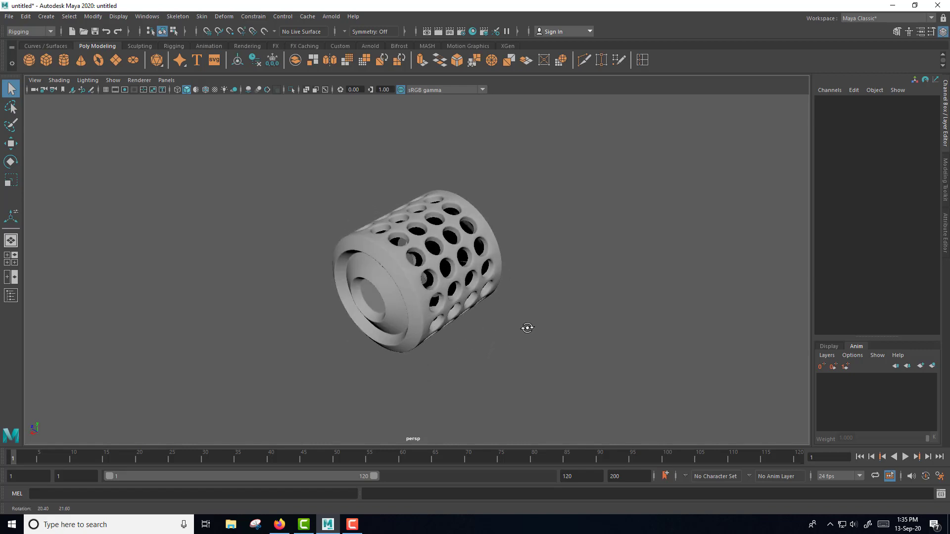
{"action": "left_click", "coordinate": [498, 280]}
{"action": "scroll", "coordinate": [551, 353], "scroll_direction": "up", "scroll_amount": 2}
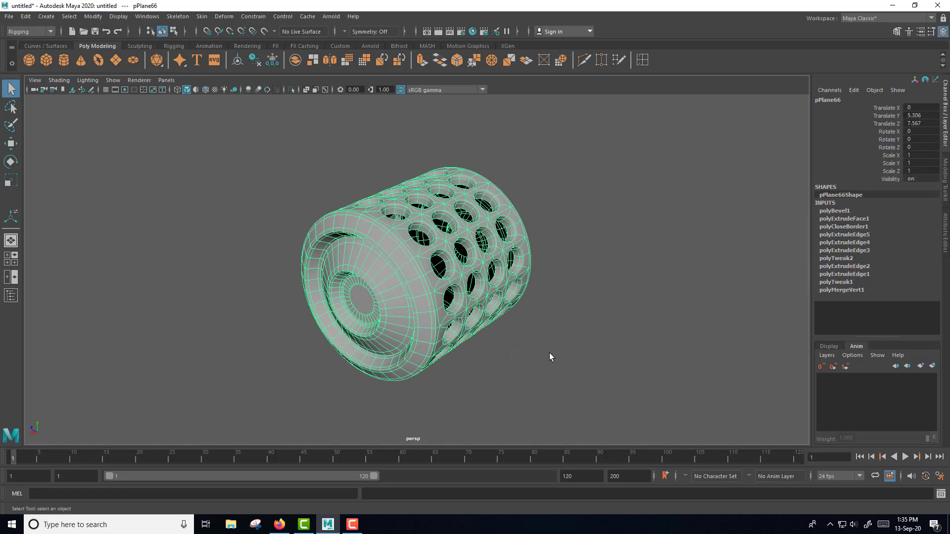
{"action": "key", "text": "space"}
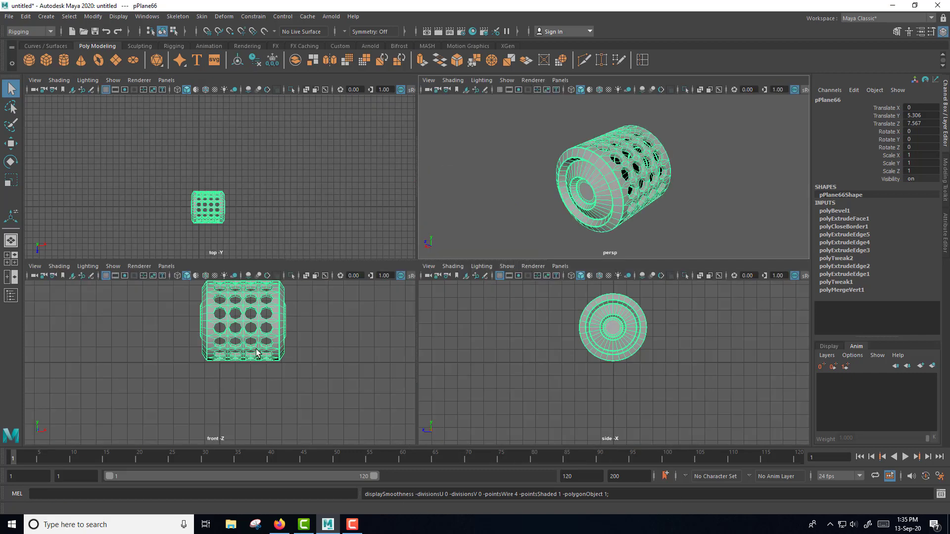
{"action": "key", "text": "space"}
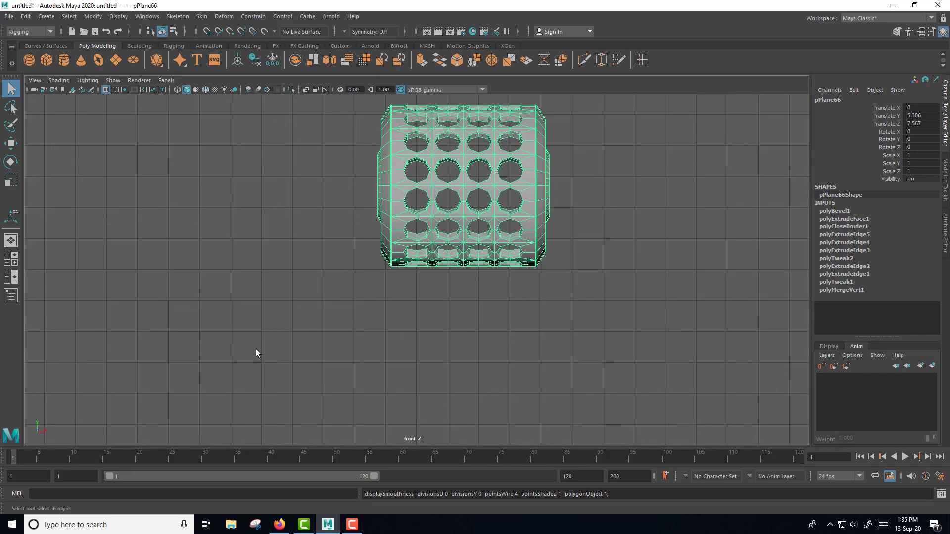
{"action": "key", "text": "f"}
{"action": "scroll", "coordinate": [257, 347], "scroll_direction": "down", "scroll_amount": 2}
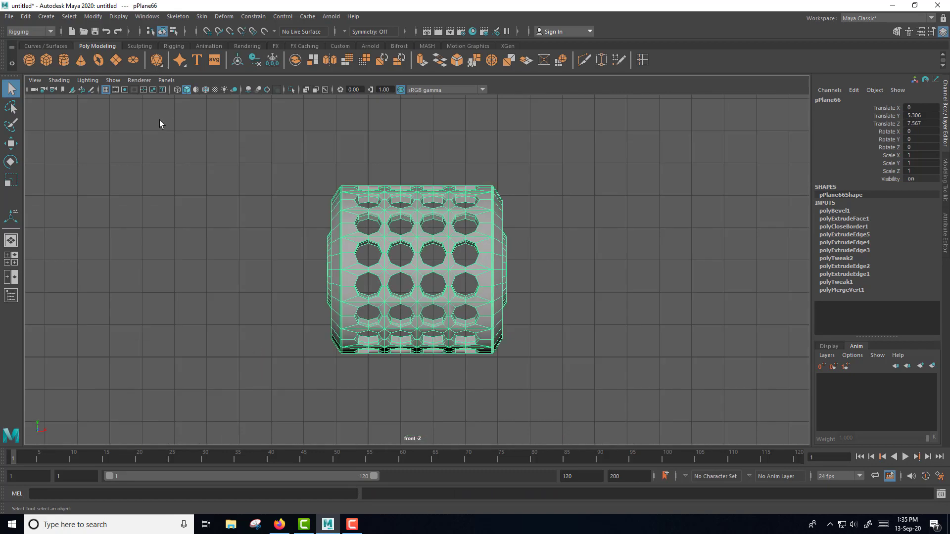
{"action": "left_click", "coordinate": [63, 60]}
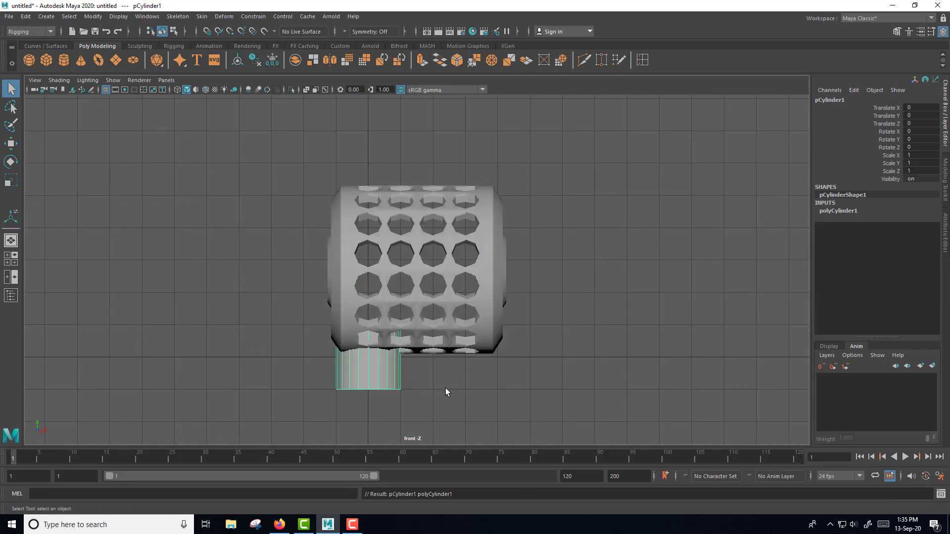
Rotate pCylinder1 to exactly 90° on Z
{"action": "key", "text": "e"}
{"action": "mouse_move", "coordinate": [417, 357]}
{"action": "left_mouse_down"}
{"action": "mouse_move", "coordinate": [419, 341]}
{"action": "mouse_move", "coordinate": [924, 196]}
{"action": "left_mouse_up"}
{"action": "double_click", "coordinate": [918, 147]}
{"action": "type", "text": "90"}
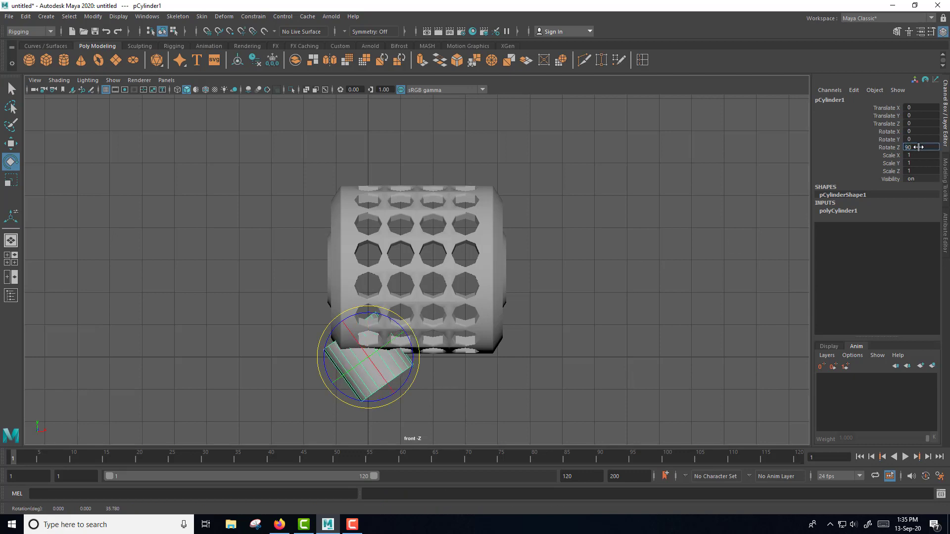
{"action": "key", "text": "Return"}
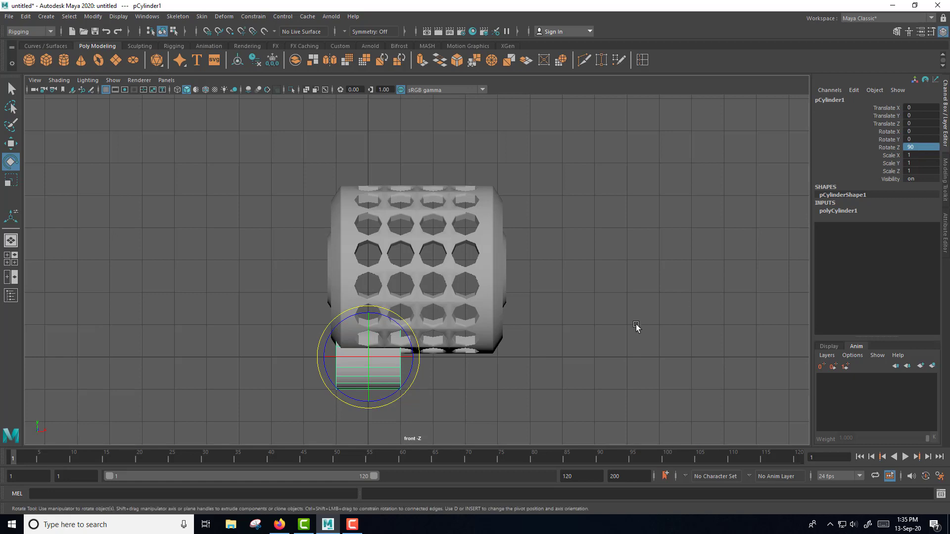
Move the cylinder inside the shell and scale it up to about 2.122
{"action": "left_click", "coordinate": [519, 366]}
{"action": "left_click", "coordinate": [377, 380]}
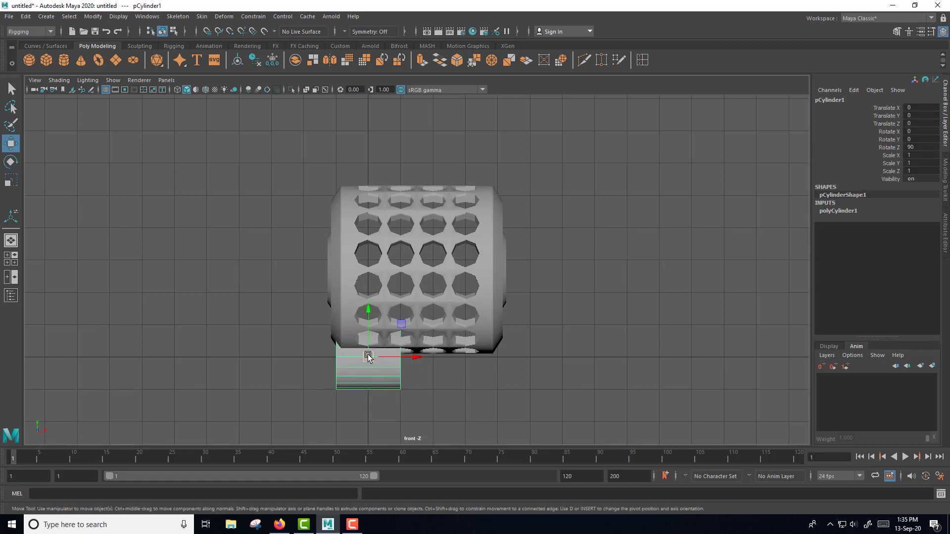
{"action": "left_click_drag", "start_coordinate": [369, 356], "coordinate": [409, 276]}
{"action": "key", "text": "r"}
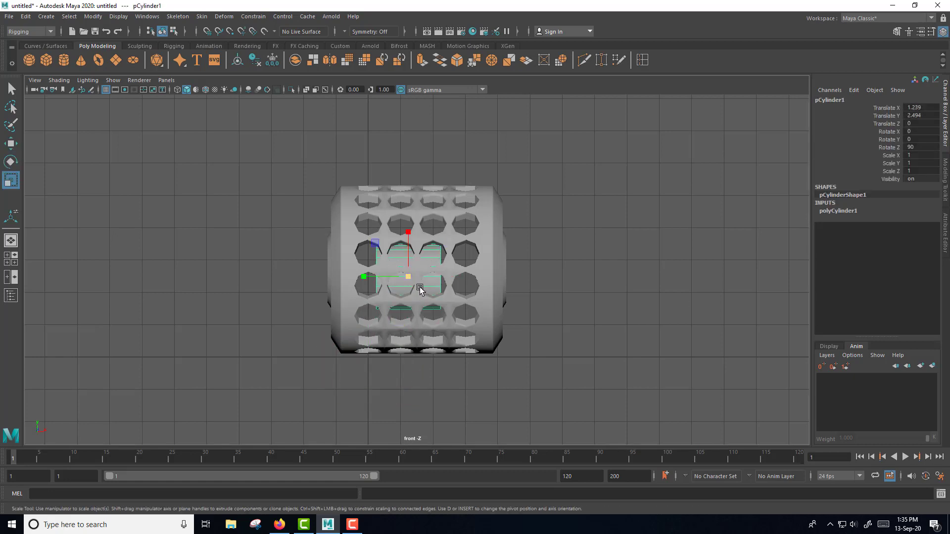
{"action": "mouse_move", "coordinate": [409, 277]}
{"action": "left_mouse_down"}
{"action": "mouse_move", "coordinate": [470, 262]}
{"action": "mouse_move", "coordinate": [447, 276]}
{"action": "left_mouse_up"}
{"action": "key", "text": "w"}
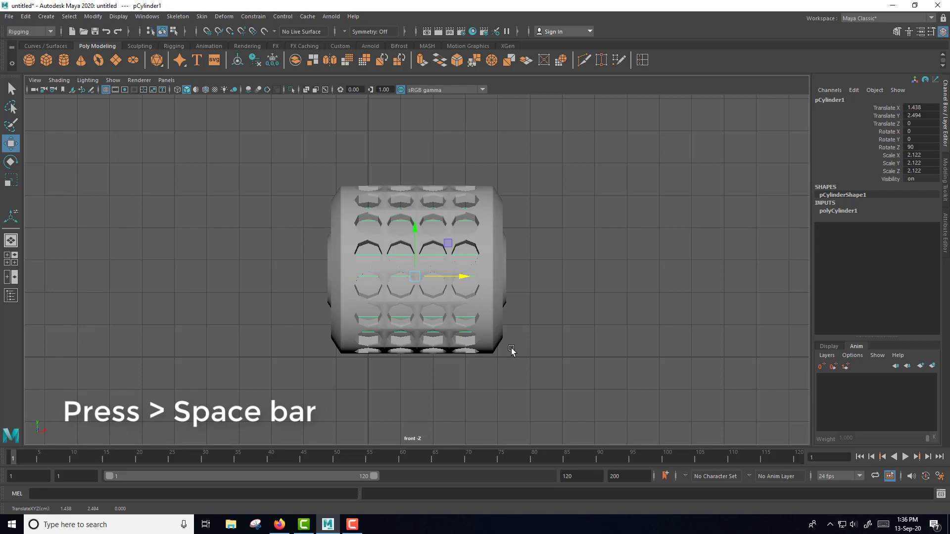
{"action": "left_click_drag", "start_coordinate": [515, 358], "coordinate": [411, 196]}
{"action": "key", "text": "space"}
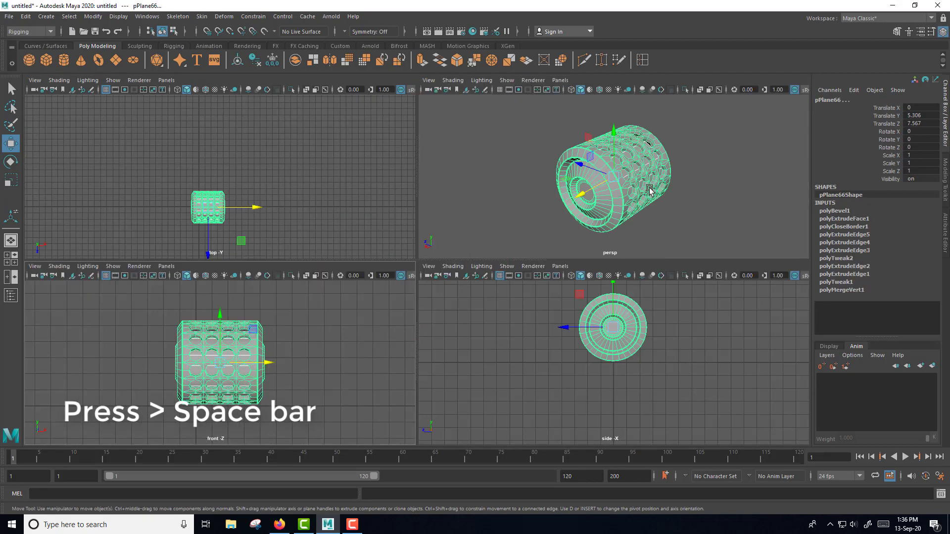
{"action": "key", "text": "space"}
{"action": "mouse_move", "coordinate": [570, 308]}
{"action": "left_mouse_down", "text": "alt"}
{"action": "mouse_move", "coordinate": [501, 279]}
{"action": "mouse_move", "coordinate": [551, 296]}
{"action": "left_mouse_up", "text": "alt"}
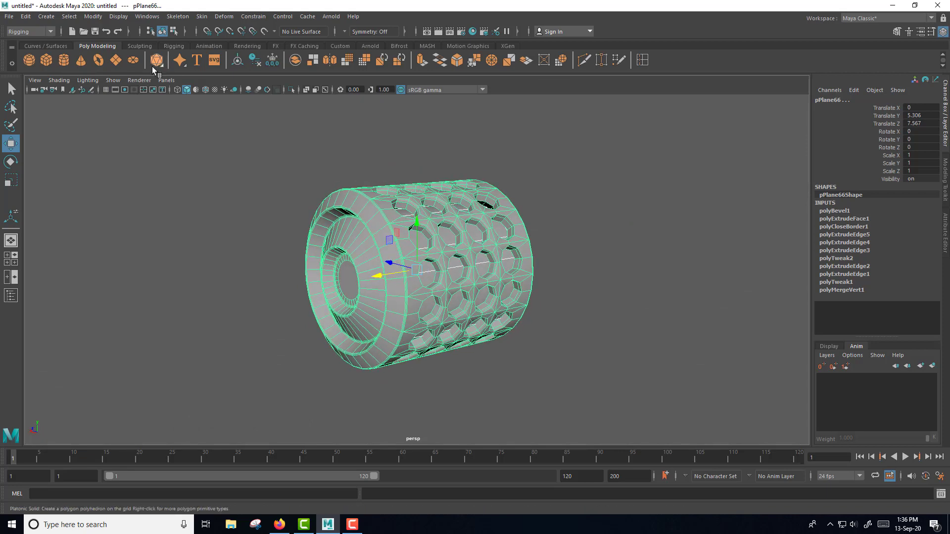
Try the Modify > Align Tool, then select the inner core cylinder pCylinder1
{"action": "left_click", "coordinate": [98, 19]}
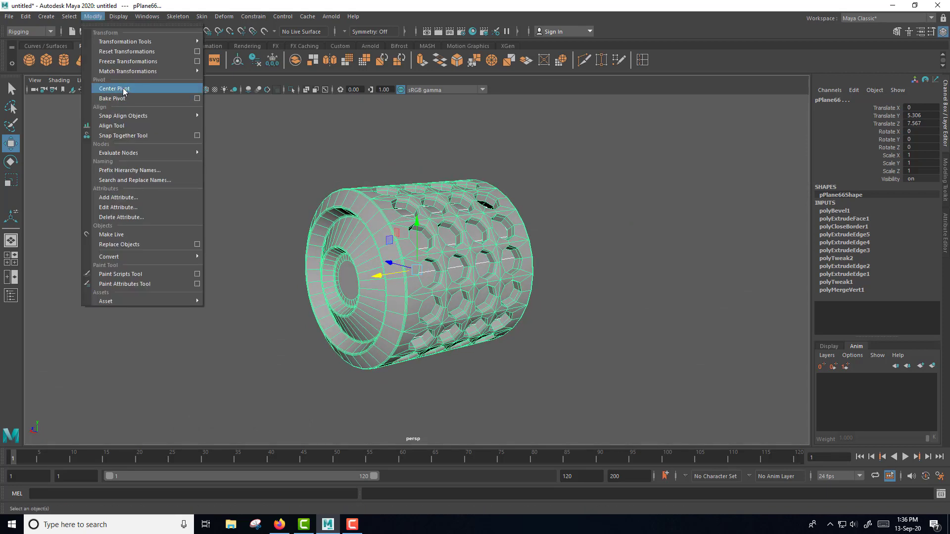
{"action": "left_click", "coordinate": [124, 127]}
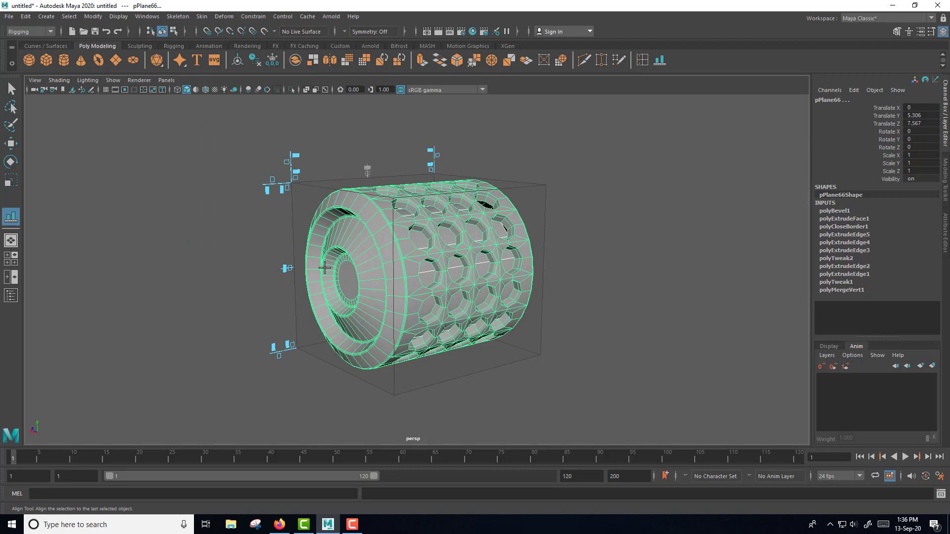
{"action": "mouse_move", "coordinate": [460, 316]}
{"action": "left_mouse_down", "text": "alt"}
{"action": "mouse_move", "coordinate": [415, 338]}
{"action": "mouse_move", "coordinate": [427, 337]}
{"action": "left_mouse_up", "text": "alt"}
{"action": "key", "text": "w"}
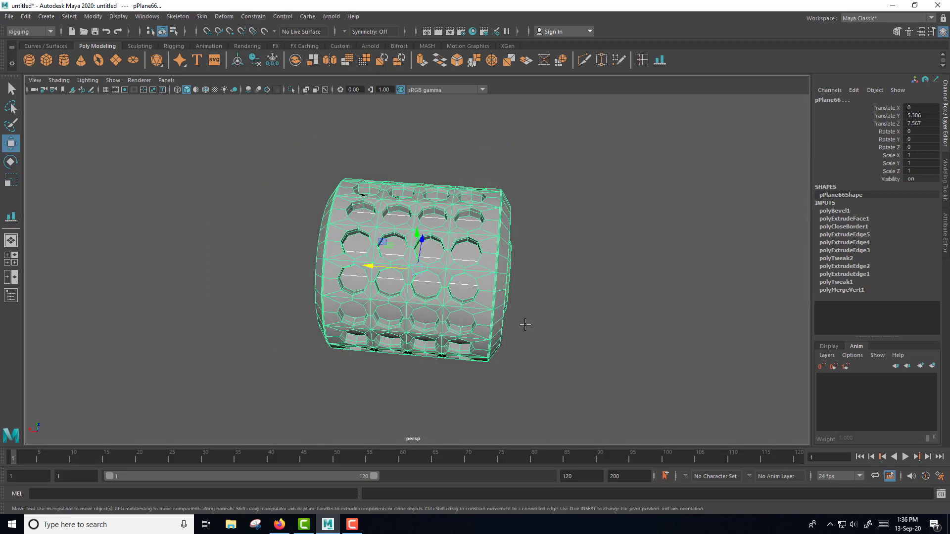
{"action": "left_click_drag", "start_coordinate": [585, 330], "coordinate": [506, 236]}
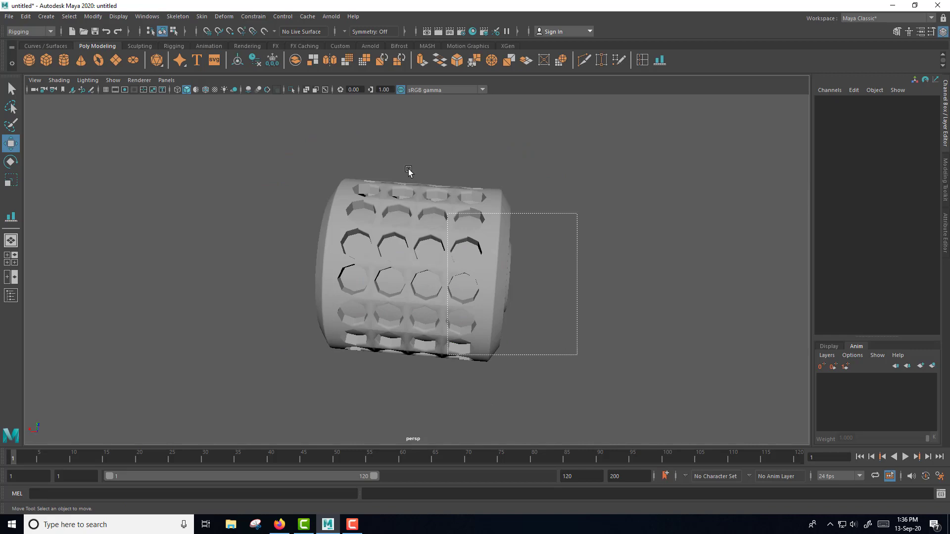
{"action": "left_click", "coordinate": [500, 237]}
{"action": "scroll", "coordinate": [600, 294], "scroll_direction": "up", "scroll_amount": 2}
{"action": "mouse_move", "coordinate": [600, 297]}
{"action": "left_mouse_down", "text": "alt"}
{"action": "mouse_move", "coordinate": [618, 285]}
{"action": "mouse_move", "coordinate": [612, 280]}
{"action": "left_mouse_up", "text": "alt"}
In wireframe front view, scale the inner cylinder to 2.414 and its Y to 2.28
{"action": "key", "text": "space"}
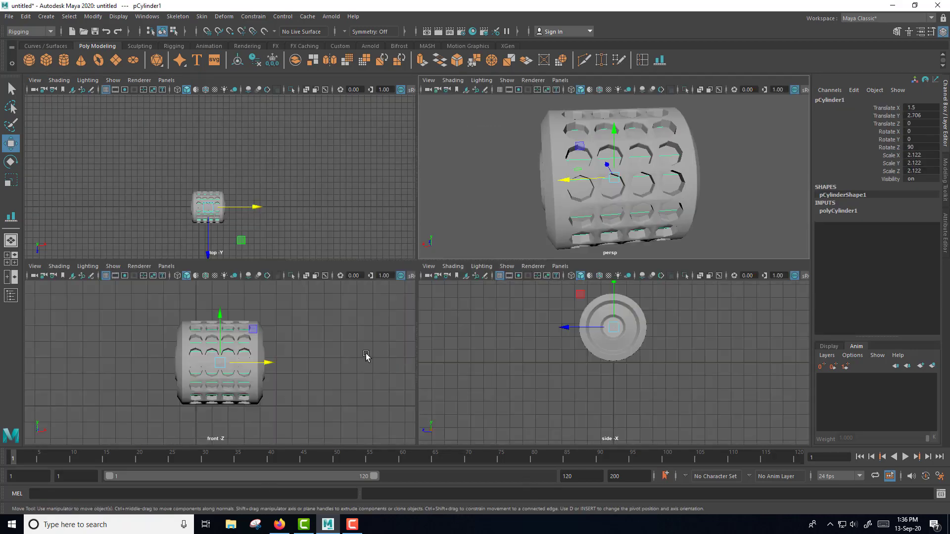
{"action": "key", "text": "space"}
{"action": "scroll", "coordinate": [451, 341], "scroll_direction": "up", "scroll_amount": 2}
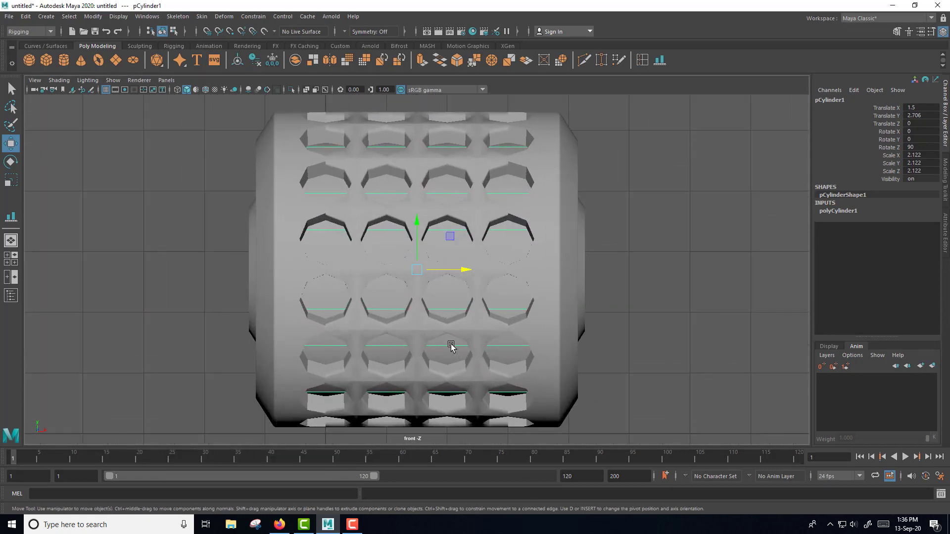
{"action": "left_click", "coordinate": [177, 91]}
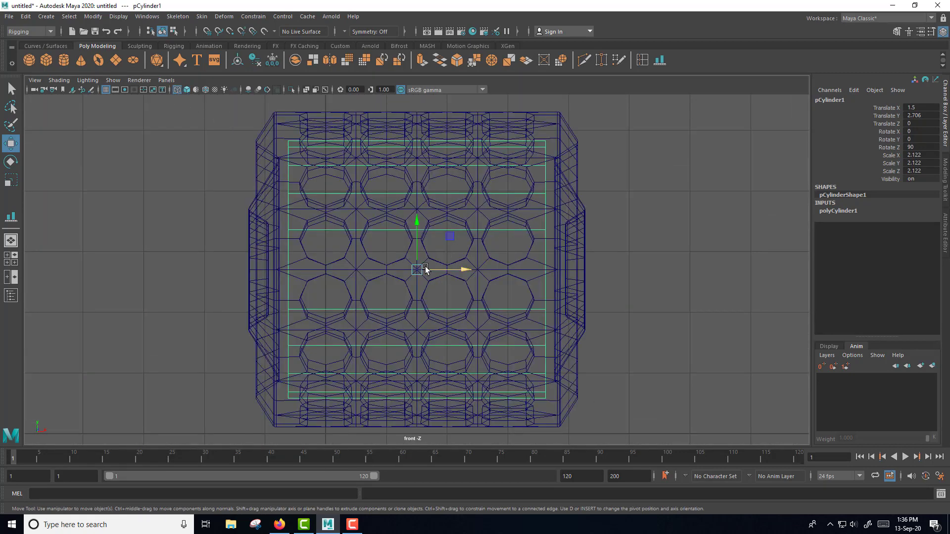
{"action": "key", "text": "r"}
{"action": "left_click_drag", "start_coordinate": [417, 271], "coordinate": [447, 261]}
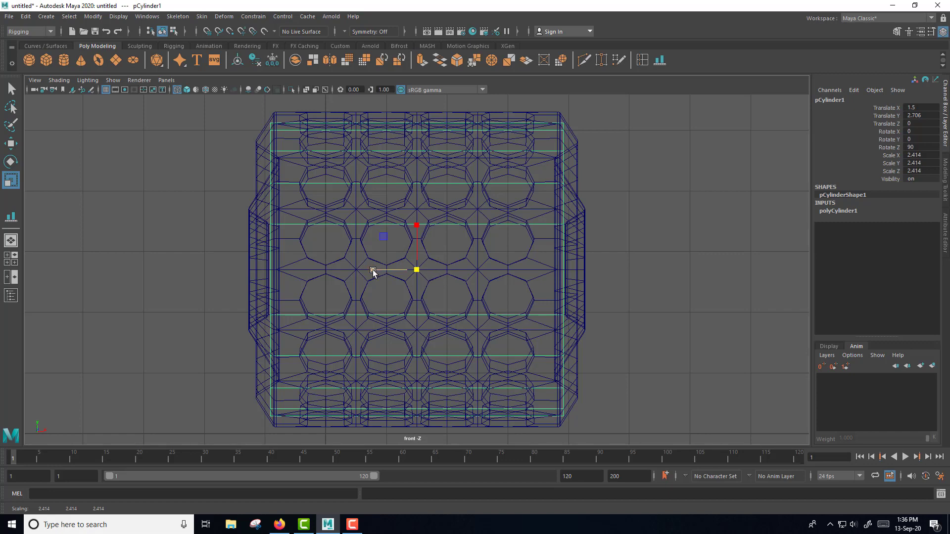
{"action": "left_click_drag", "start_coordinate": [373, 270], "coordinate": [375, 271]}
Back in perspective, reselect the inner cylinder and isolate it on its own
{"action": "key", "text": "space"}
{"action": "key", "text": "space"}
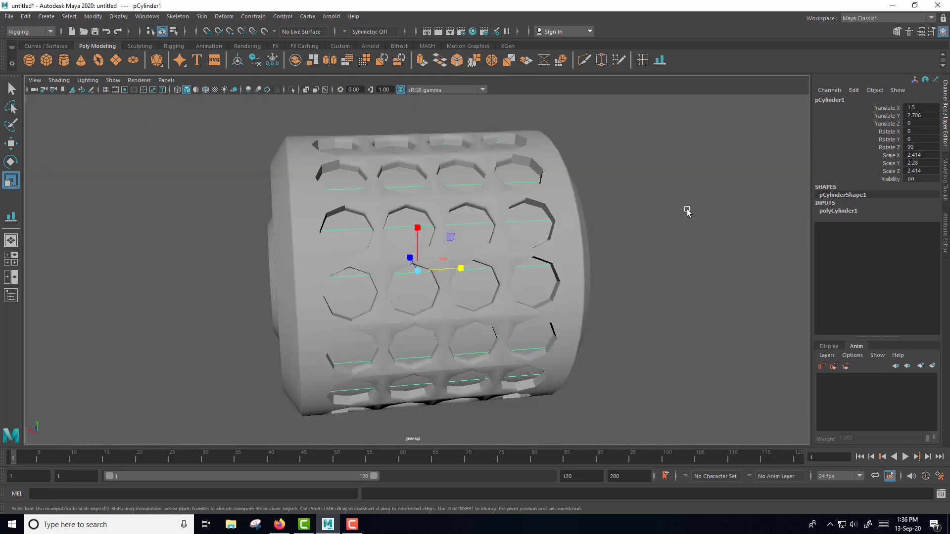
{"action": "mouse_move", "coordinate": [617, 272]}
{"action": "left_mouse_down", "text": "alt"}
{"action": "mouse_move", "coordinate": [635, 266]}
{"action": "mouse_move", "coordinate": [647, 276]}
{"action": "left_mouse_up", "text": "alt"}
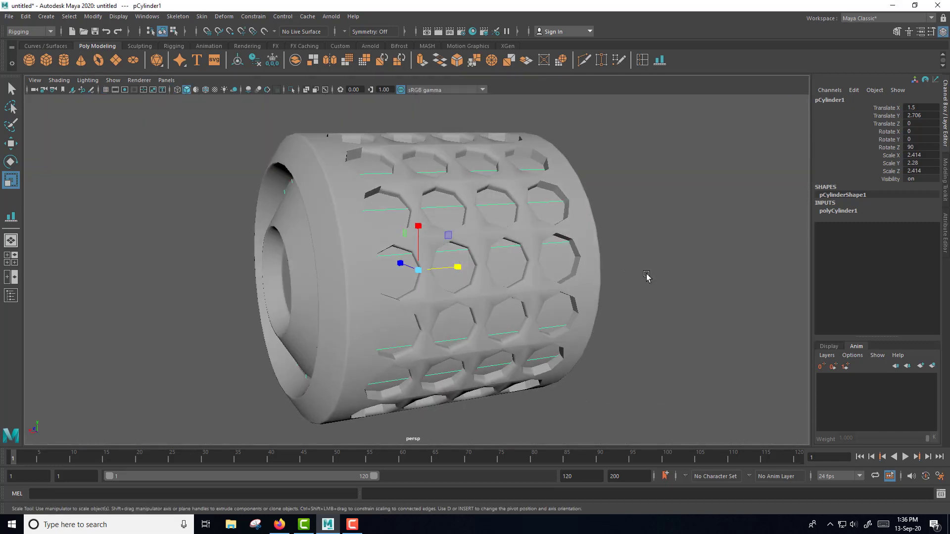
{"action": "key", "text": "3"}
{"action": "key", "text": "1"}
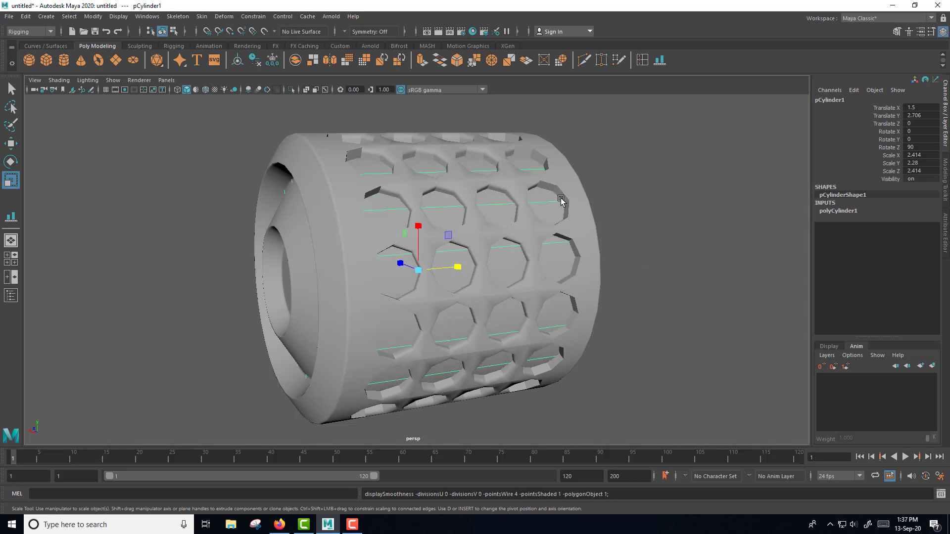
{"action": "right_click", "coordinate": [561, 200]}
{"action": "left_click", "coordinate": [706, 212]}
{"action": "left_click", "coordinate": [544, 206]}
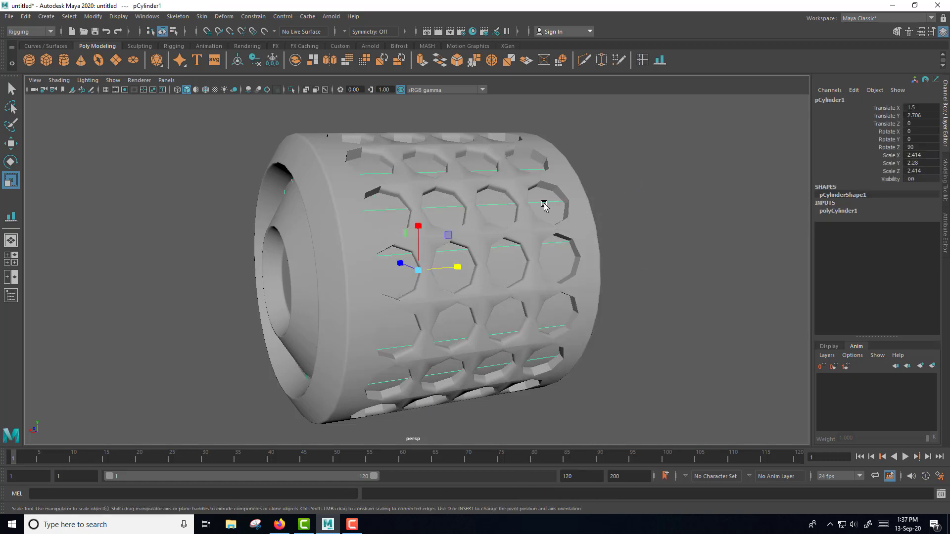
{"action": "key", "text": "ctrl+1"}
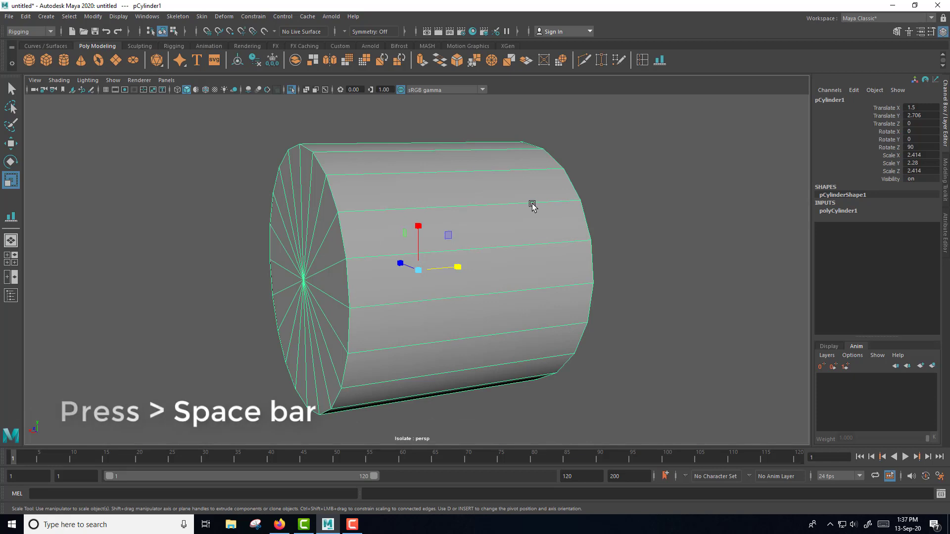
Bevel both cap edge loops of the inner cylinder at fraction 0.01
{"action": "right_click_drag", "start_coordinate": [530, 206], "coordinate": [534, 176]}
{"action": "double_click", "coordinate": [353, 239]}
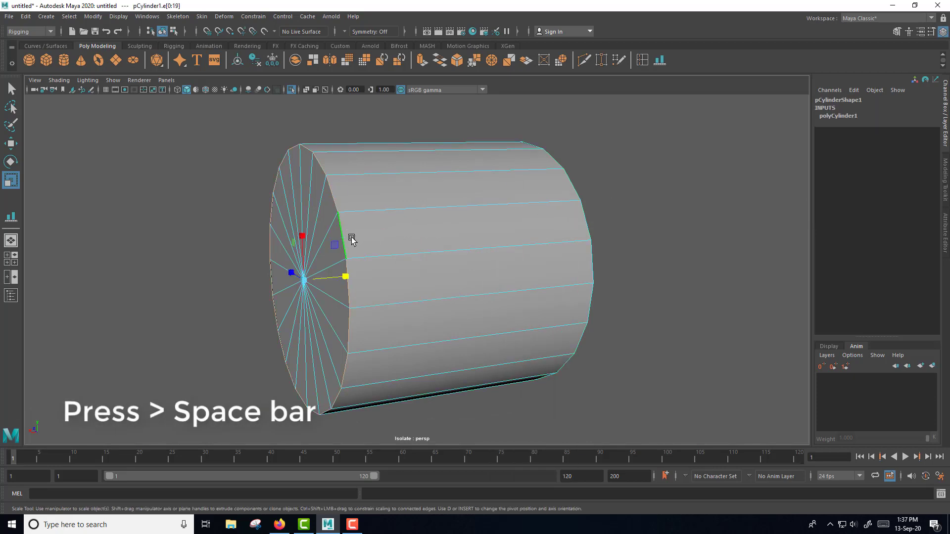
{"action": "double_click", "coordinate": [590, 219], "text": "shift"}
{"action": "right_click_drag", "start_coordinate": [590, 218], "coordinate": [633, 221], "text": "shift"}
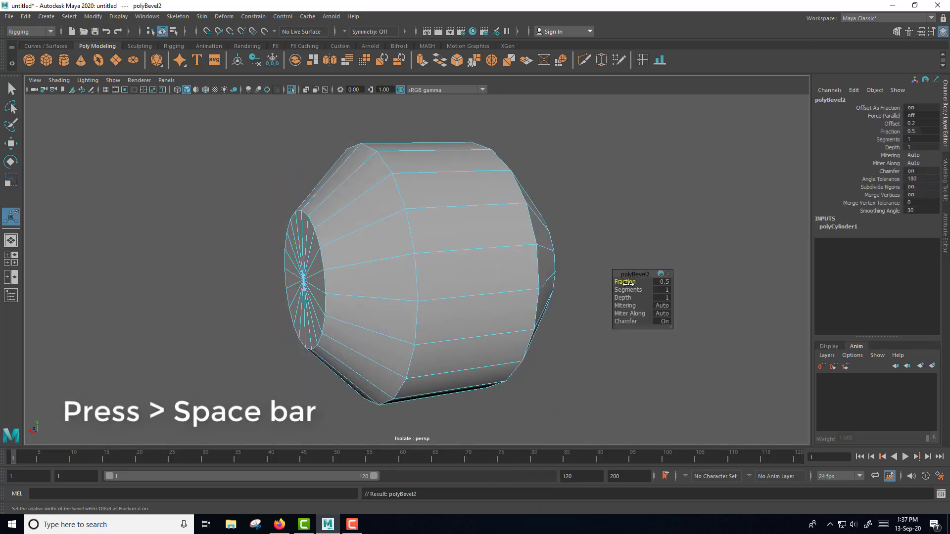
{"action": "left_click_drag", "start_coordinate": [631, 282], "coordinate": [632, 283]}
{"action": "left_click", "coordinate": [663, 282]}
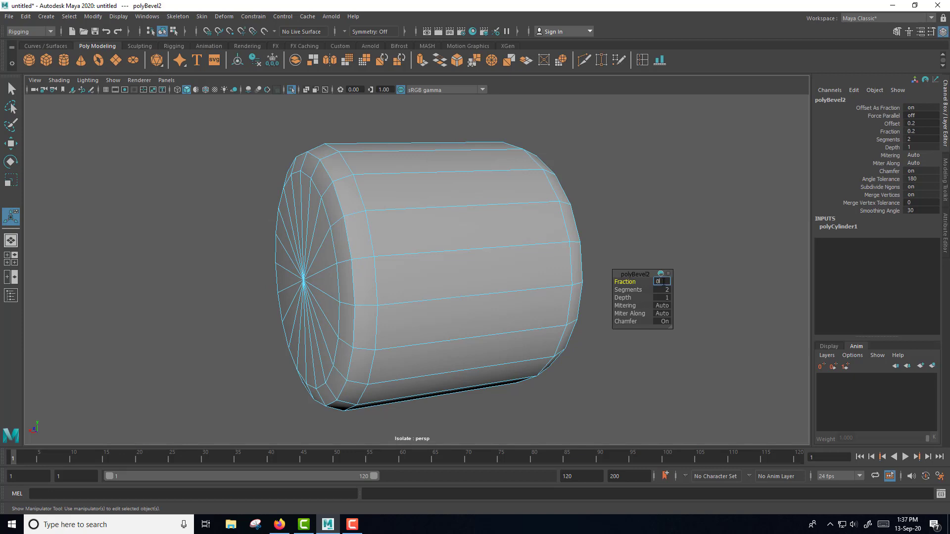
{"action": "type", "text": ".01"}
{"action": "key", "text": "Return"}
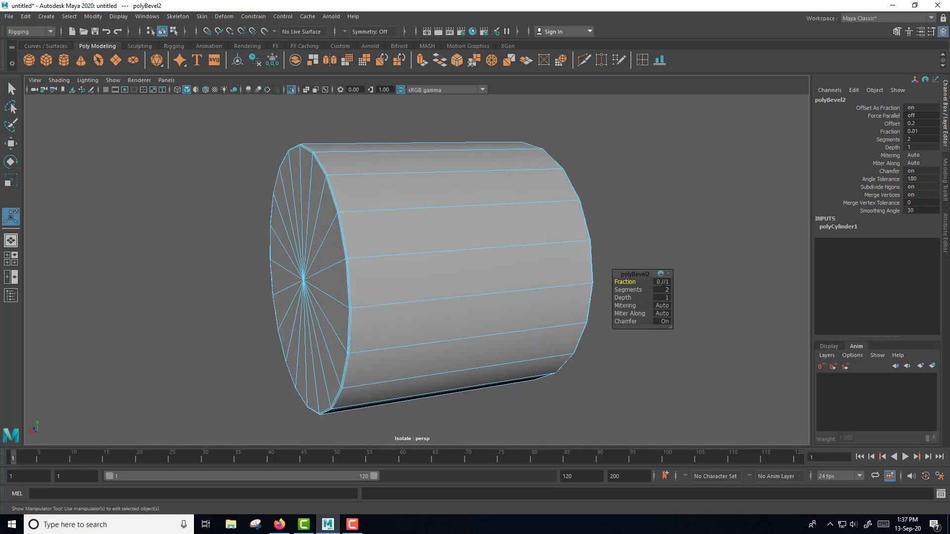
Return to Object Mode, smooth-preview the cylinder, and exit Isolate Select
{"action": "right_click_drag", "start_coordinate": [579, 210], "coordinate": [618, 195]}
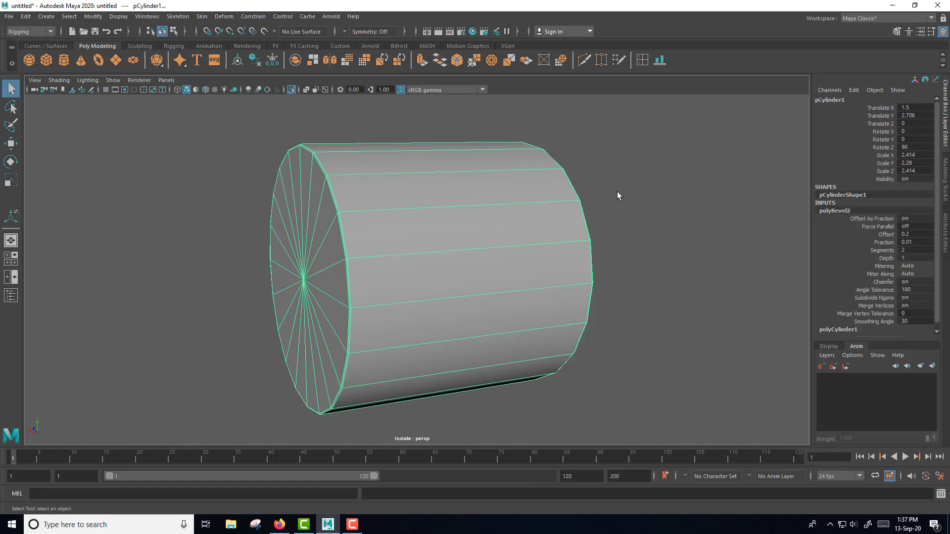
{"action": "key", "text": "3"}
{"action": "left_click", "coordinate": [650, 197]}
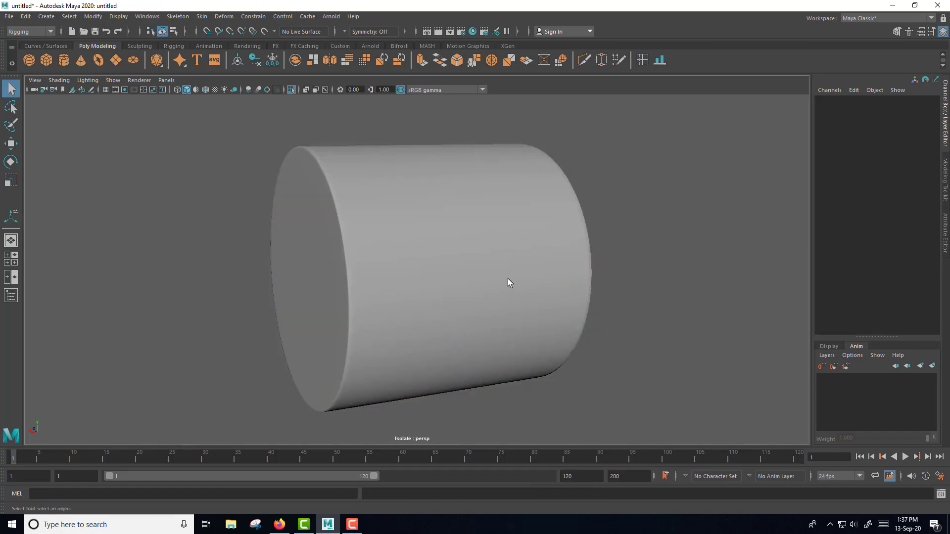
{"action": "key", "text": "ctrl+1"}
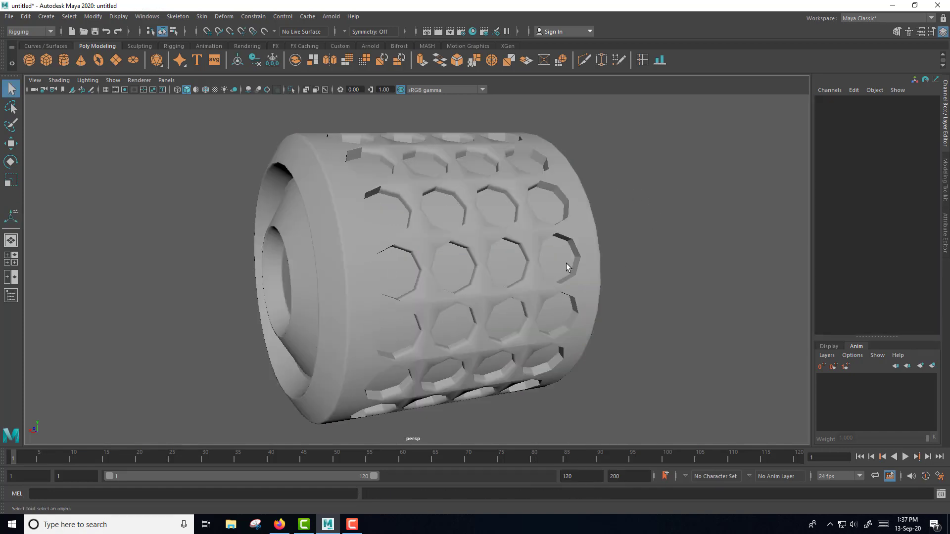
Smooth-preview pPlane66 with key 3, then orbit and zoom onto the capped end
{"action": "left_click", "coordinate": [591, 272]}
{"action": "key", "text": "3"}
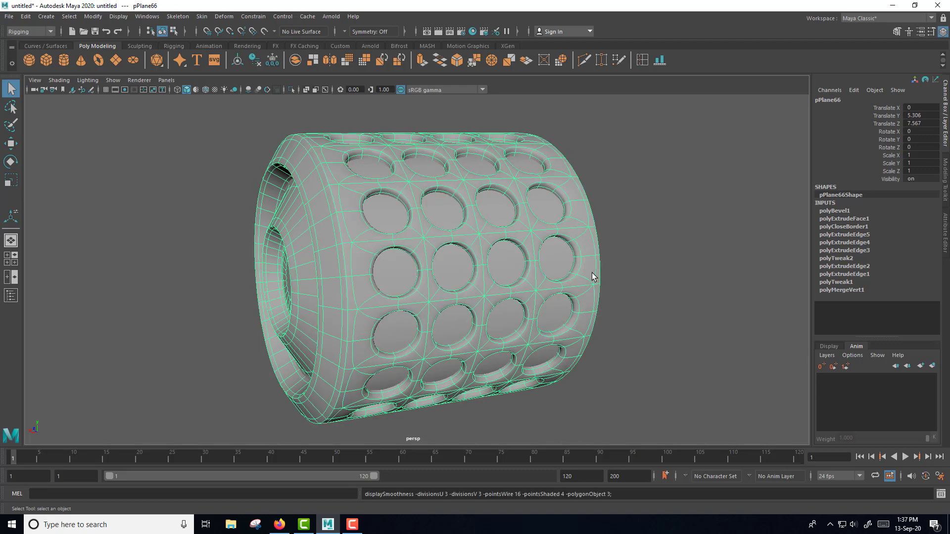
{"action": "left_click", "coordinate": [638, 277]}
{"action": "mouse_move", "coordinate": [656, 290]}
{"action": "left_mouse_down", "text": "alt"}
{"action": "mouse_move", "coordinate": [583, 297]}
{"action": "mouse_move", "coordinate": [567, 269]}
{"action": "mouse_move", "coordinate": [625, 285]}
{"action": "mouse_move", "coordinate": [649, 250]}
{"action": "mouse_move", "coordinate": [639, 291]}
{"action": "mouse_move", "coordinate": [607, 301]}
{"action": "mouse_move", "coordinate": [596, 329]}
{"action": "mouse_move", "coordinate": [577, 333]}
{"action": "mouse_move", "coordinate": [569, 351]}
{"action": "mouse_move", "coordinate": [602, 363]}
{"action": "mouse_move", "coordinate": [589, 351]}
{"action": "mouse_move", "coordinate": [611, 325]}
{"action": "mouse_move", "coordinate": [581, 328]}
{"action": "left_mouse_up", "text": "alt"}
{"action": "scroll", "coordinate": [607, 311], "scroll_direction": "up", "scroll_amount": 3}
{"action": "scroll", "coordinate": [611, 328], "scroll_direction": "down", "scroll_amount": 3}
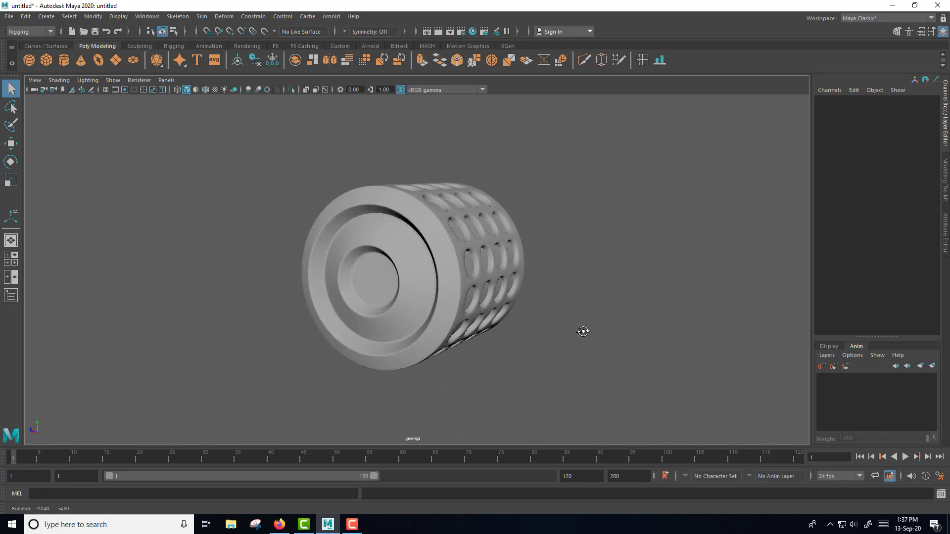
{"action": "scroll", "coordinate": [384, 293], "scroll_direction": "up", "scroll_amount": 3}
Select the shell's centre cap faces and extrude them outward into a shaft with thickness 1.1
{"action": "left_click", "coordinate": [385, 291]}
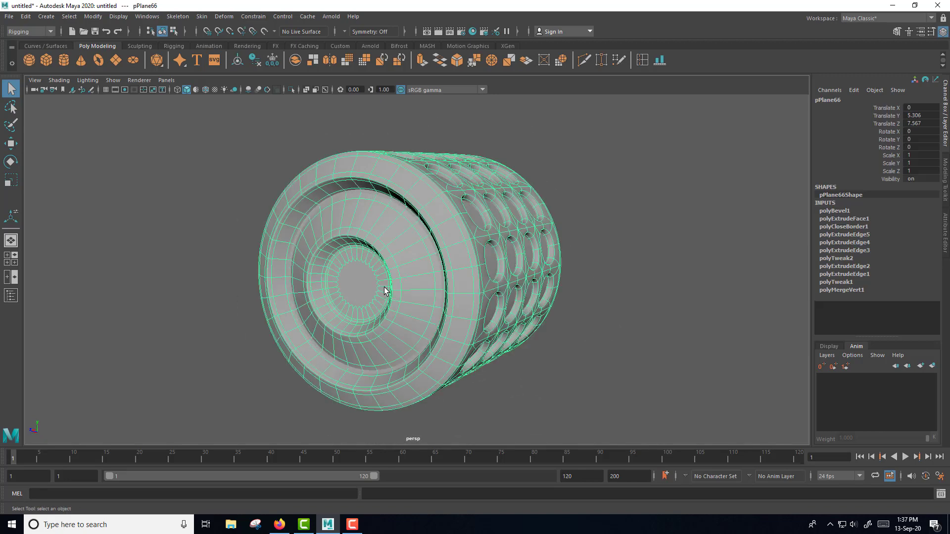
{"action": "key", "text": "1"}
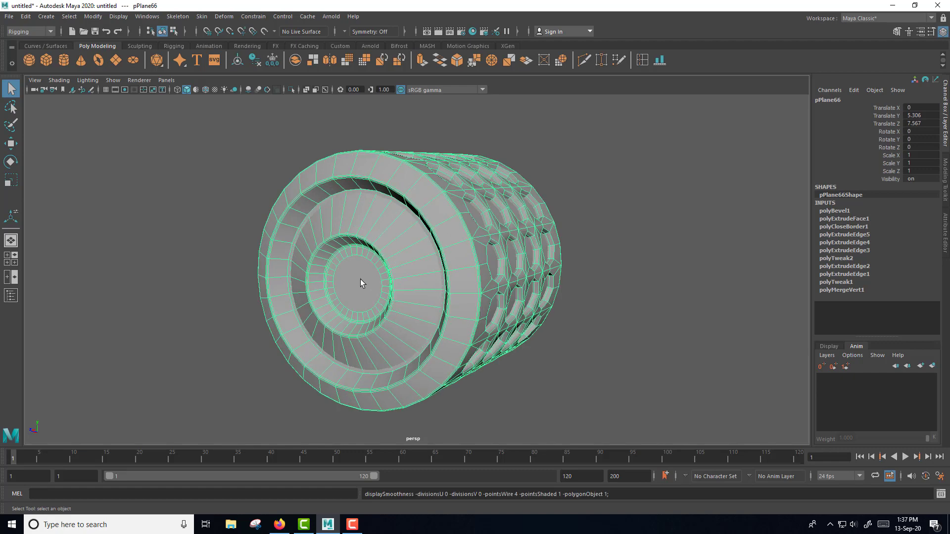
{"action": "right_click_drag", "start_coordinate": [361, 253], "coordinate": [361, 278]}
{"action": "left_click", "coordinate": [358, 280]}
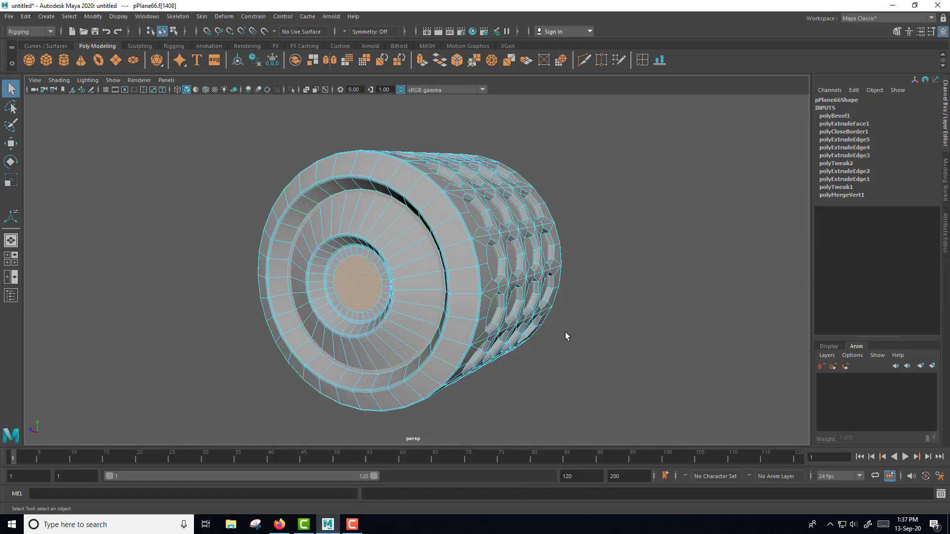
{"action": "left_click_drag", "start_coordinate": [566, 332], "coordinate": [455, 333], "text": "alt"}
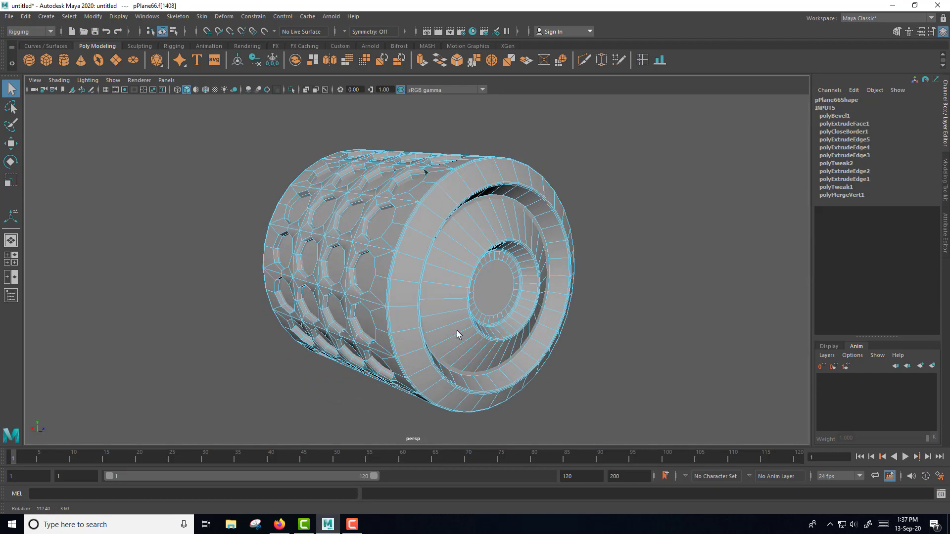
{"action": "left_click", "coordinate": [495, 284], "text": "shift"}
{"action": "mouse_move", "coordinate": [494, 284]}
{"action": "right_mouse_down", "text": "shift"}
{"action": "mouse_move", "coordinate": [495, 312]}
{"action": "mouse_move", "coordinate": [515, 322]}
{"action": "right_mouse_up", "text": "shift"}
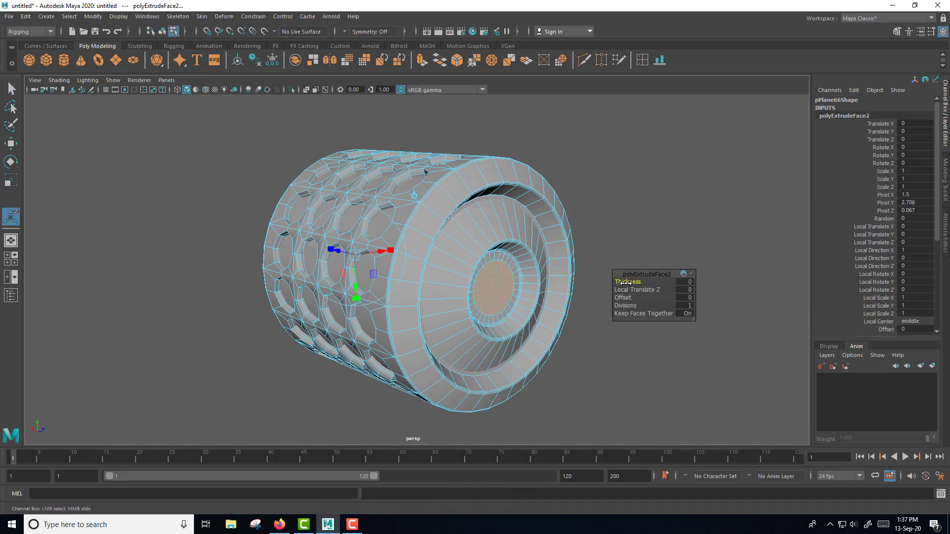
{"action": "left_click_drag", "start_coordinate": [625, 282], "coordinate": [633, 283]}
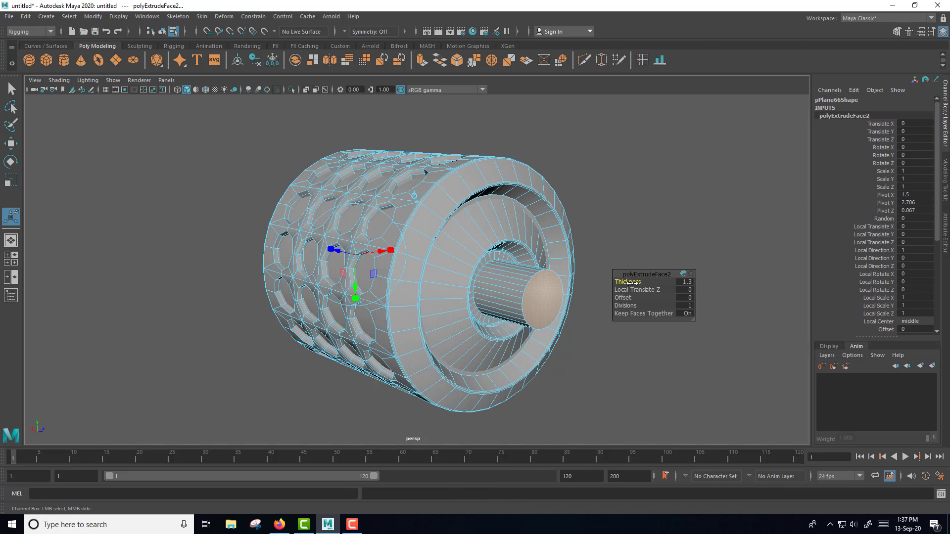
{"action": "left_click_drag", "start_coordinate": [632, 283], "coordinate": [631, 285]}
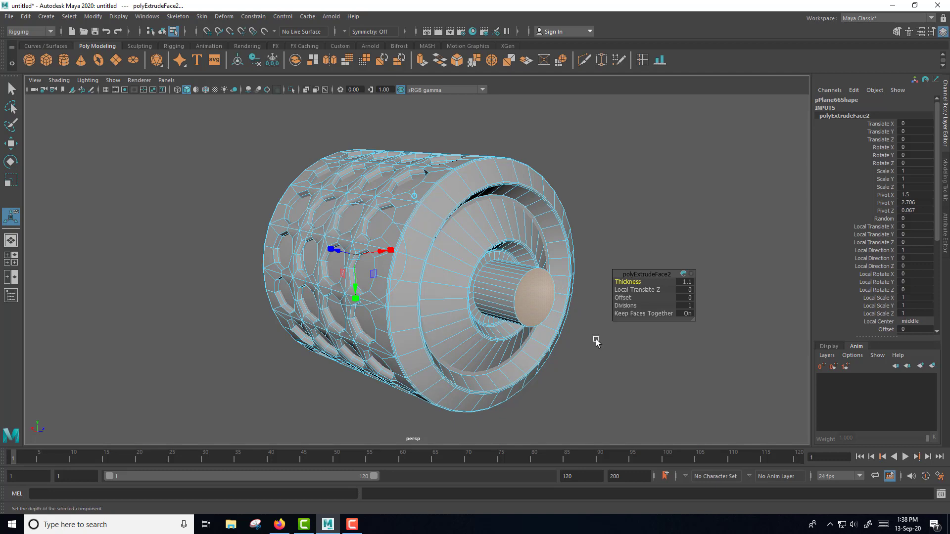
Extrude the hub end face with a 0.2 offset, then again at thickness -3 to hollow it
{"action": "key", "text": "ctrl+e"}
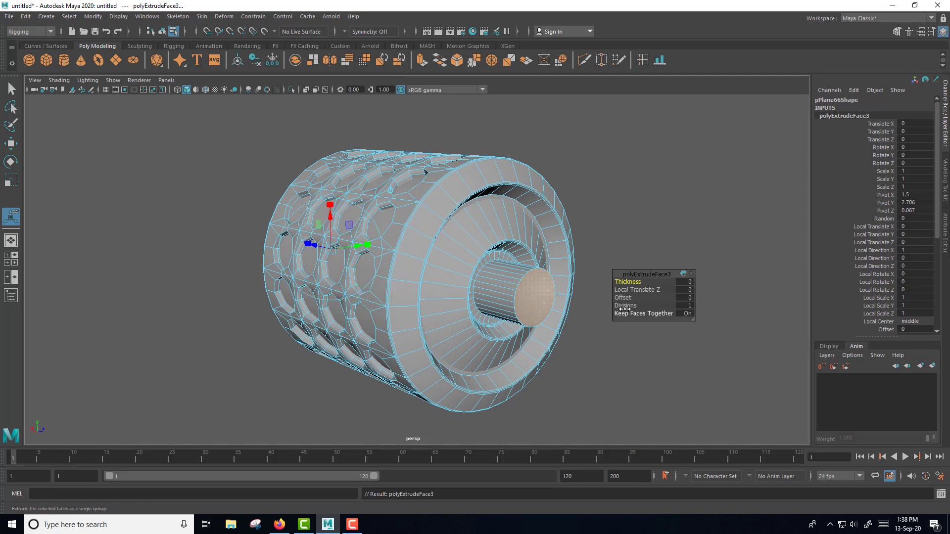
{"action": "left_click_drag", "start_coordinate": [623, 298], "coordinate": [624, 298]}
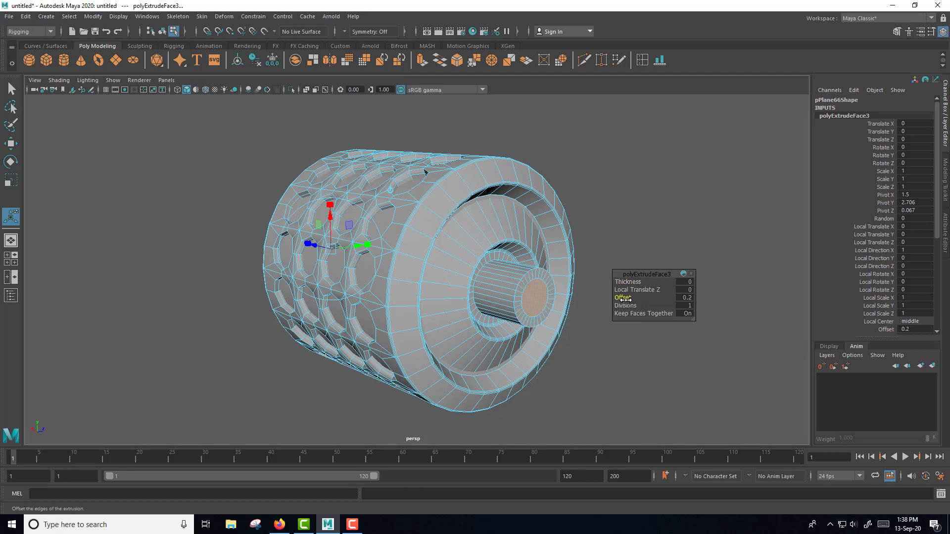
{"action": "key", "text": "ctrl+e"}
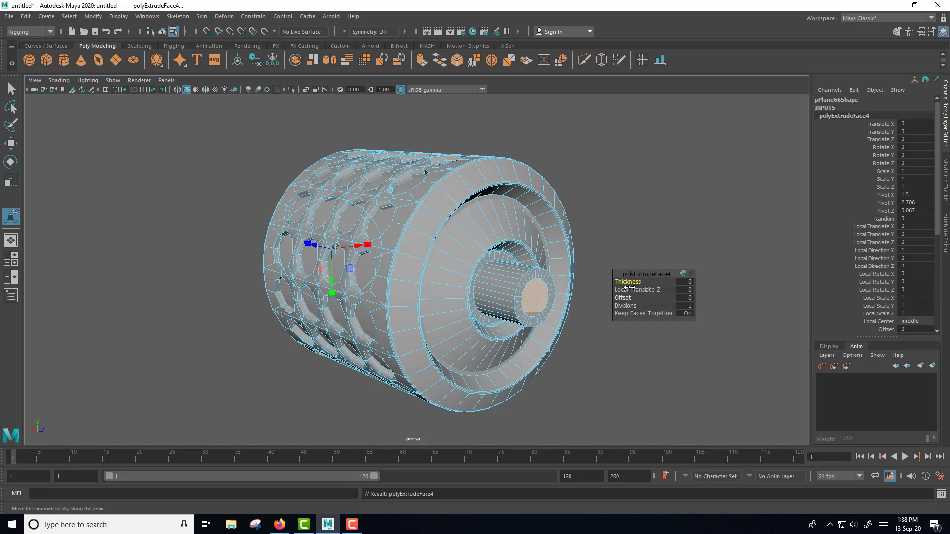
{"action": "left_click_drag", "start_coordinate": [633, 282], "coordinate": [628, 282]}
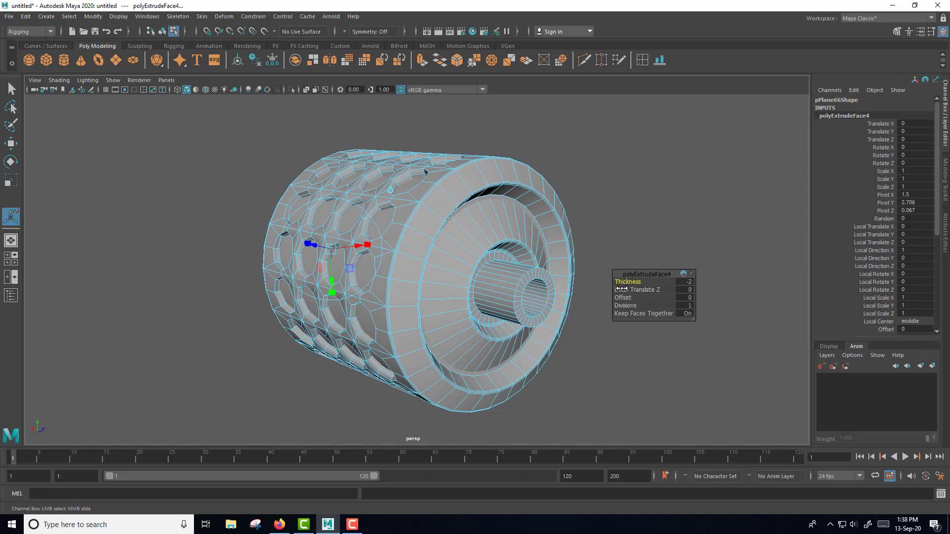
{"action": "mouse_move", "coordinate": [587, 357]}
{"action": "left_mouse_down", "text": "alt"}
{"action": "mouse_move", "coordinate": [566, 363]}
{"action": "mouse_move", "coordinate": [456, 313]}
{"action": "left_mouse_up", "text": "alt"}
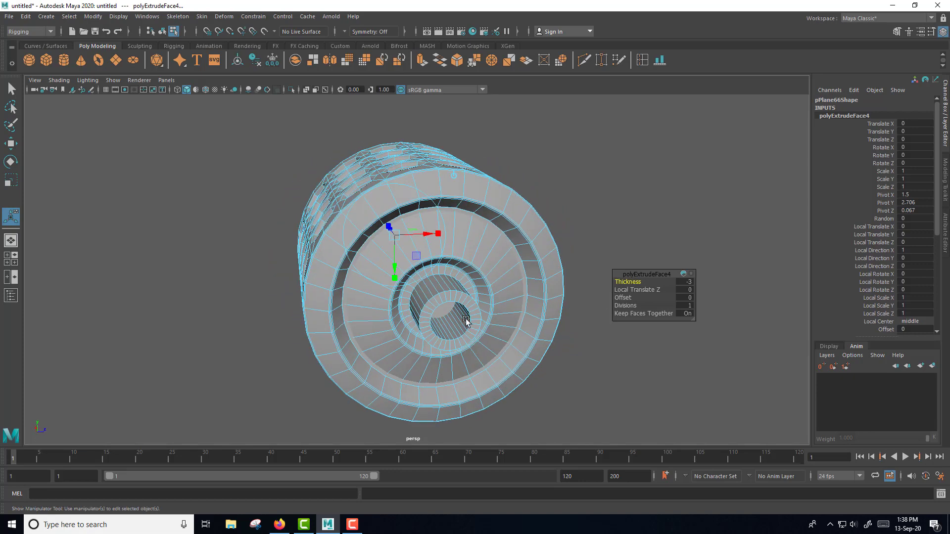
{"action": "mouse_move", "coordinate": [435, 251]}
{"action": "right_mouse_down"}
{"action": "mouse_move", "coordinate": [432, 226]}
{"action": "mouse_move", "coordinate": [529, 354]}
{"action": "right_mouse_up"}
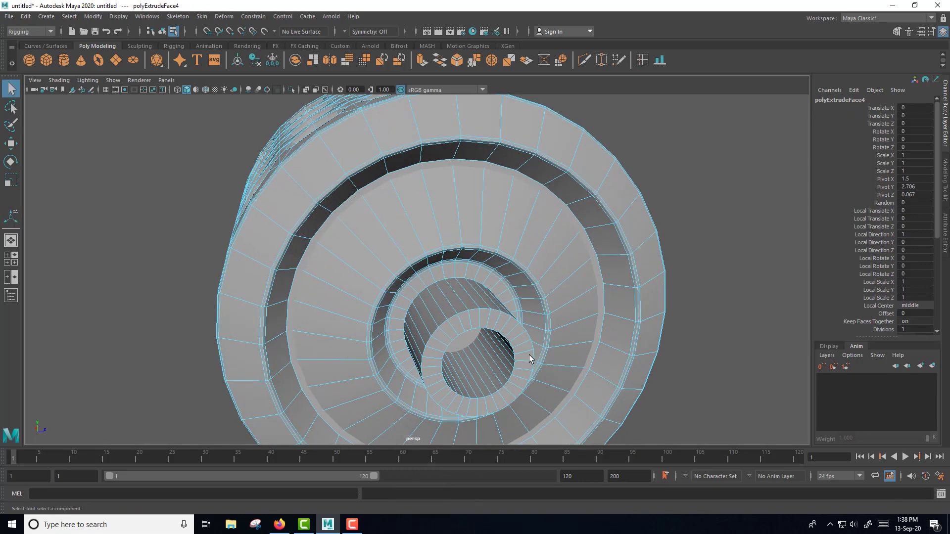
Select the hub's bore and outer rim edge loops and grow the selection to neighbouring loops
{"action": "double_click", "coordinate": [442, 282]}
{"action": "double_click", "coordinate": [462, 313], "text": "shift"}
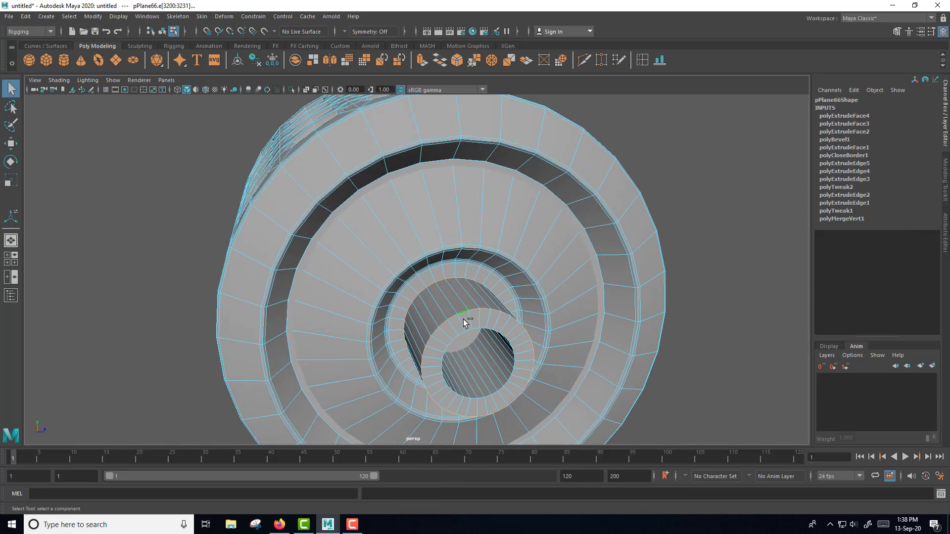
{"action": "mouse_move", "coordinate": [487, 374]}
{"action": "left_mouse_down", "text": "alt"}
{"action": "mouse_move", "coordinate": [467, 369]}
{"action": "mouse_move", "coordinate": [467, 377]}
{"action": "mouse_move", "coordinate": [516, 365]}
{"action": "left_mouse_up", "text": "alt"}
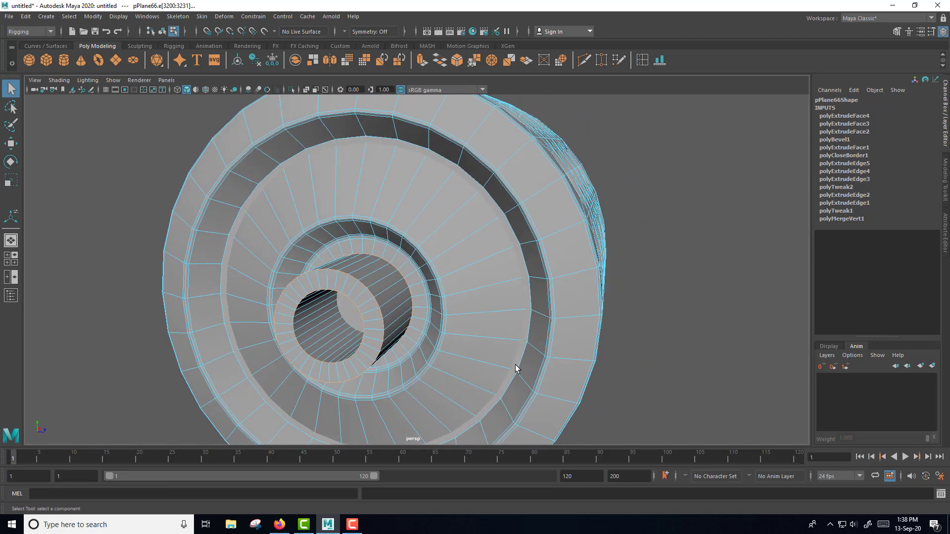
{"action": "scroll", "coordinate": [514, 366], "scroll_direction": "down", "scroll_amount": 3}
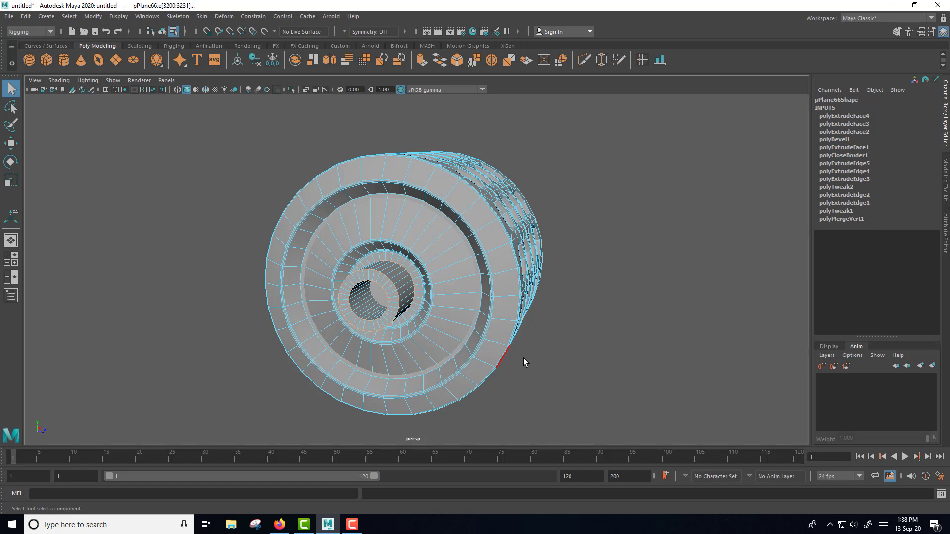
{"action": "left_click", "coordinate": [73, 18]}
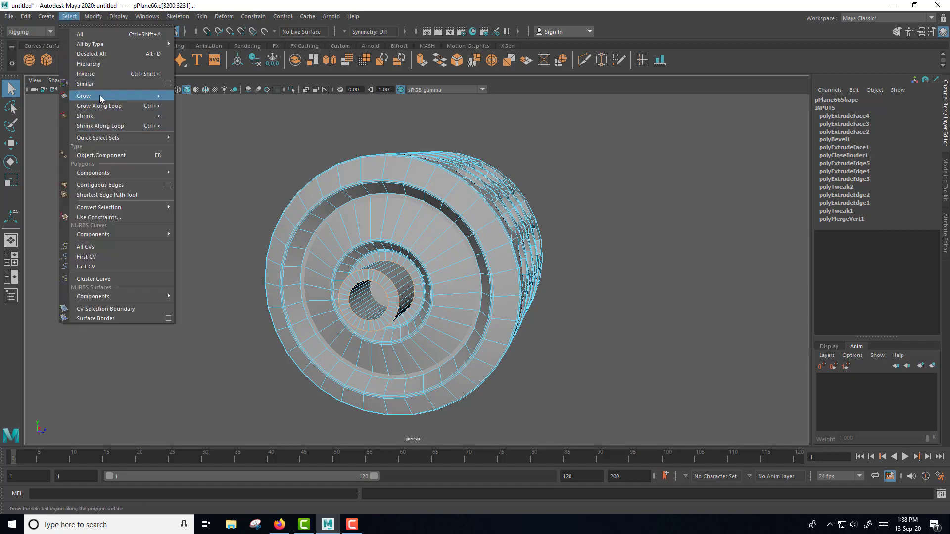
{"action": "left_click", "coordinate": [94, 84]}
{"action": "scroll", "coordinate": [479, 322], "scroll_direction": "up", "scroll_amount": 3}
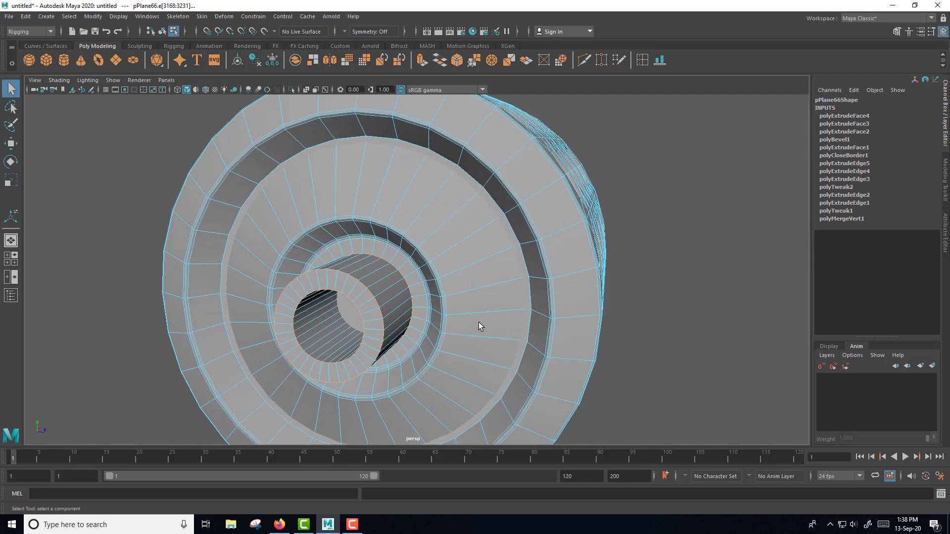
Bevel the hub rim edges (polyBevel3, fraction 0.5, 1 segment), then pick the tube's back rim loop
{"action": "right_click_drag", "start_coordinate": [379, 305], "coordinate": [423, 305], "text": "shift"}
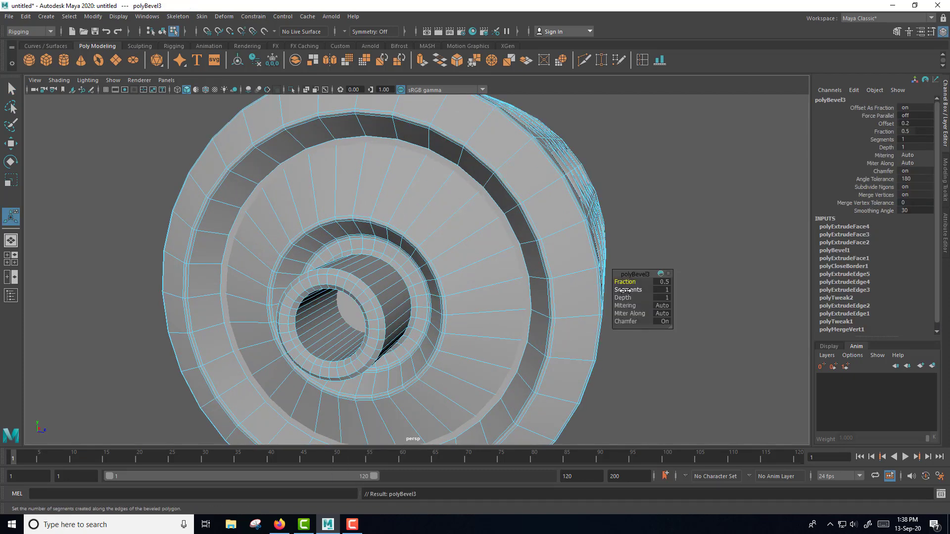
{"action": "scroll", "coordinate": [395, 333], "scroll_direction": "up", "scroll_amount": 2}
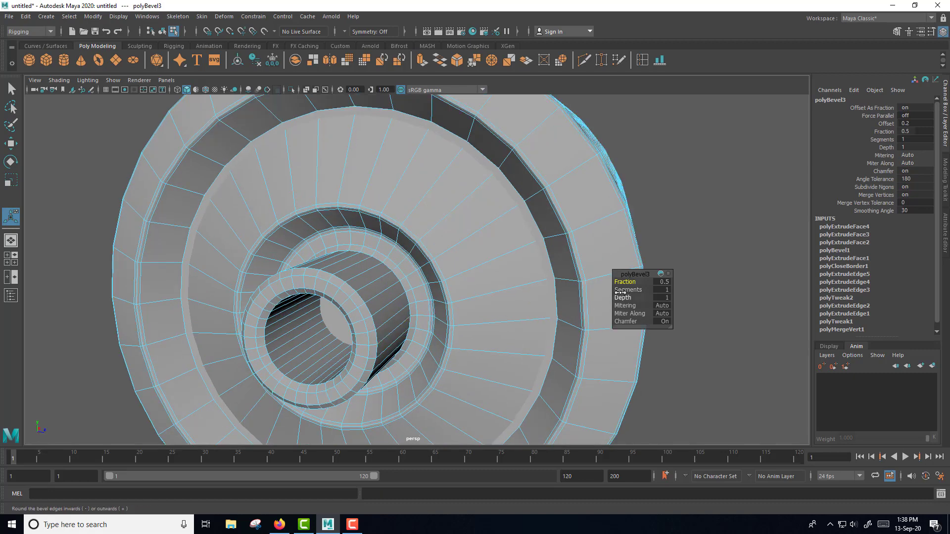
{"action": "left_click", "coordinate": [402, 287]}
{"action": "double_click", "coordinate": [401, 287]}
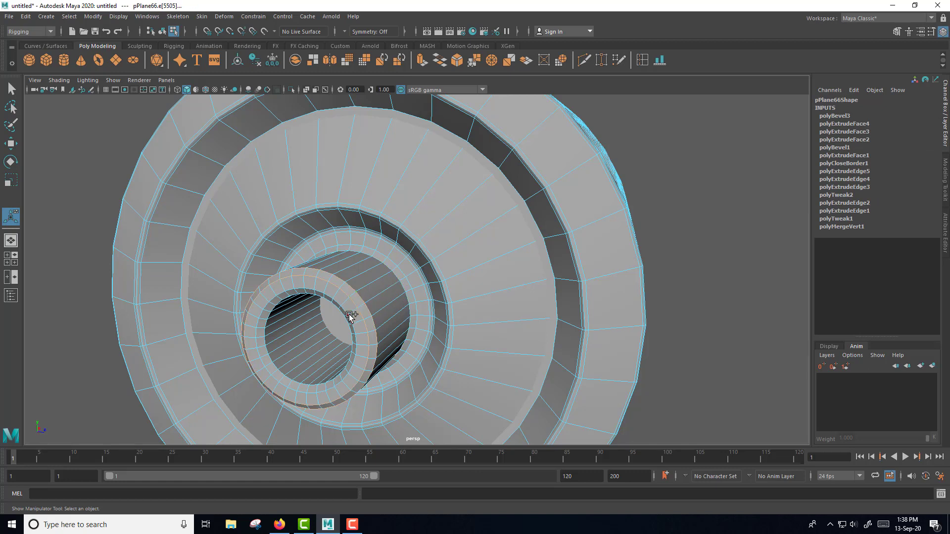
Select the inner tube's front rim loop and all similar ring edges
{"action": "double_click", "coordinate": [334, 307]}
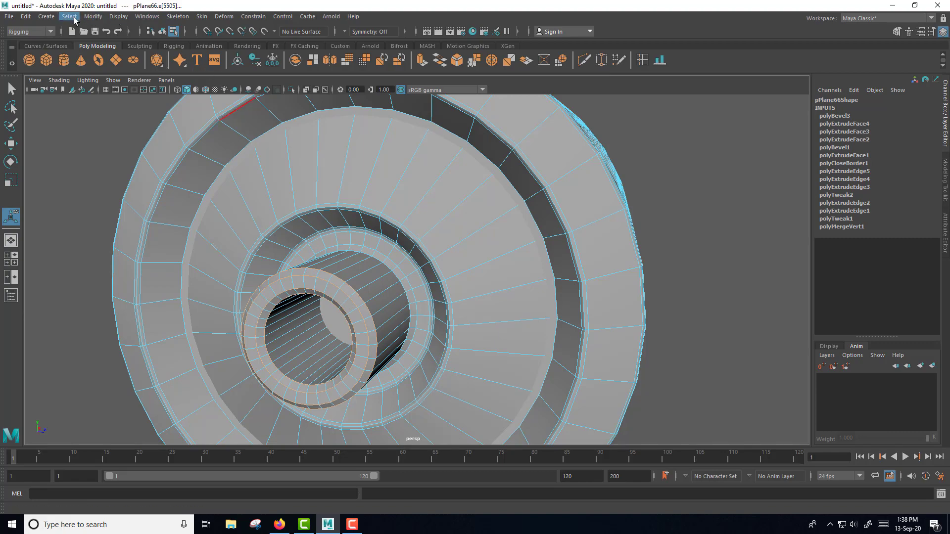
{"action": "left_click", "coordinate": [69, 17]}
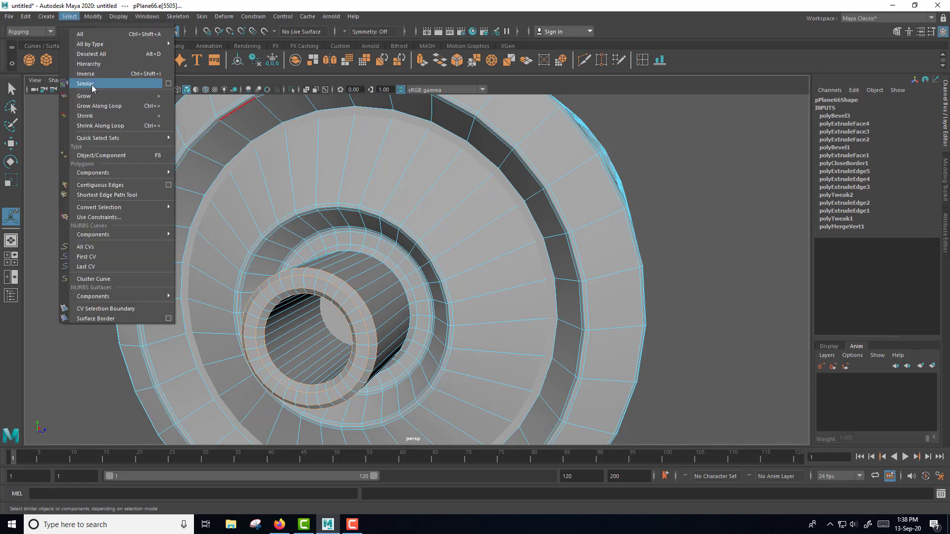
{"action": "left_click", "coordinate": [93, 85]}
{"action": "mouse_move", "coordinate": [513, 326]}
{"action": "left_mouse_down", "text": "alt"}
{"action": "mouse_move", "coordinate": [711, 322]}
{"action": "mouse_move", "coordinate": [504, 286]}
{"action": "mouse_move", "coordinate": [721, 303]}
{"action": "mouse_move", "coordinate": [599, 320]}
{"action": "left_mouse_up", "text": "alt"}
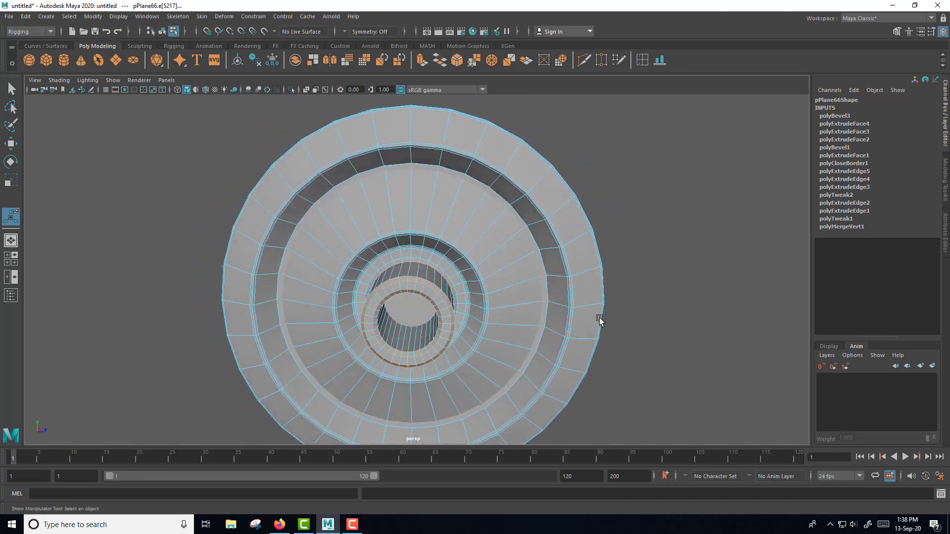
{"action": "scroll", "coordinate": [589, 321], "scroll_direction": "up", "scroll_amount": 3}
Bevel the ring edges with 2 segments and fraction 0.1, then return to Object Mode
{"action": "right_click", "coordinate": [432, 294], "text": "shift"}
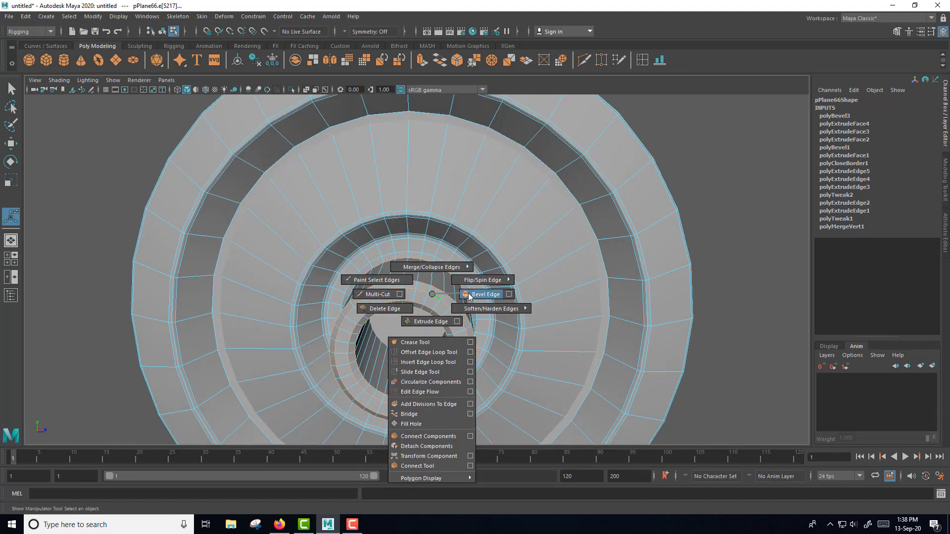
{"action": "left_click", "coordinate": [469, 295]}
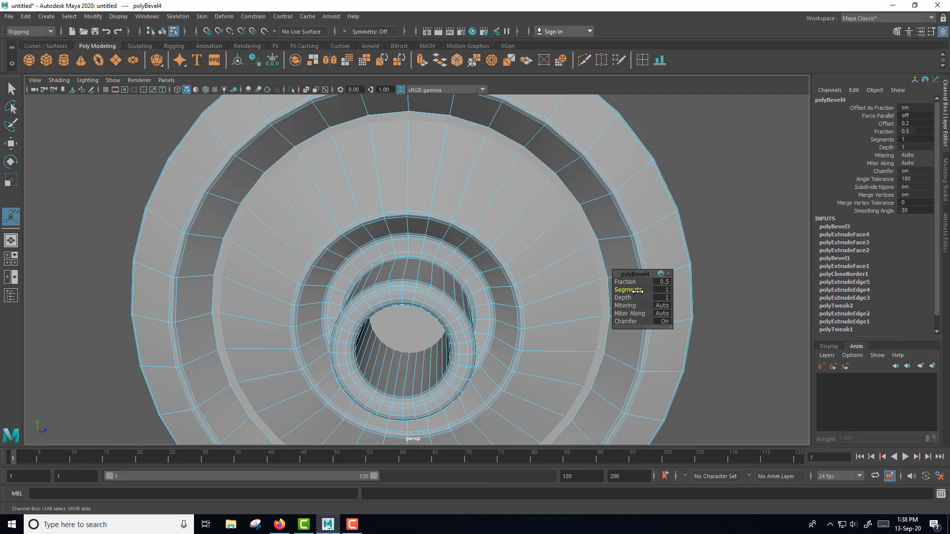
{"action": "left_click_drag", "start_coordinate": [640, 291], "coordinate": [650, 291]}
{"action": "left_click", "coordinate": [663, 282]}
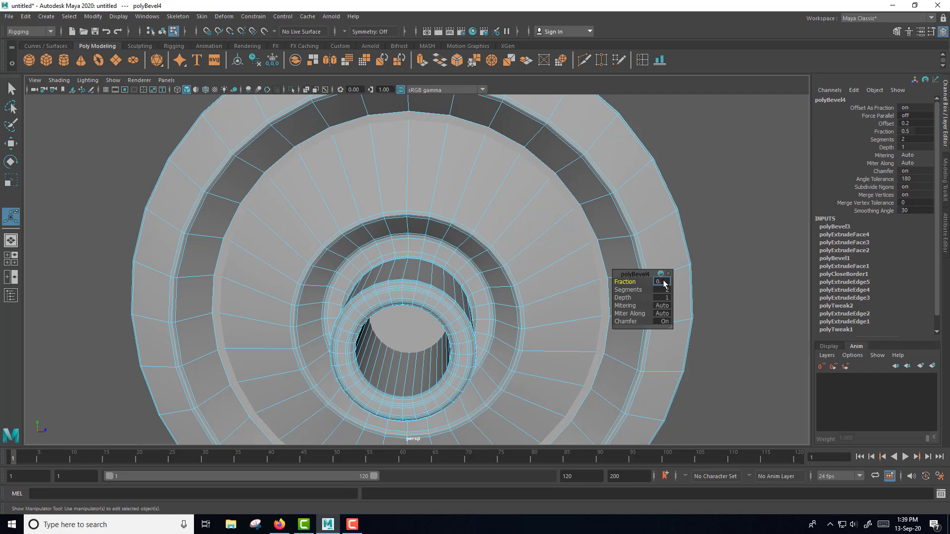
{"action": "type", "text": "1"}
{"action": "key", "text": "Return"}
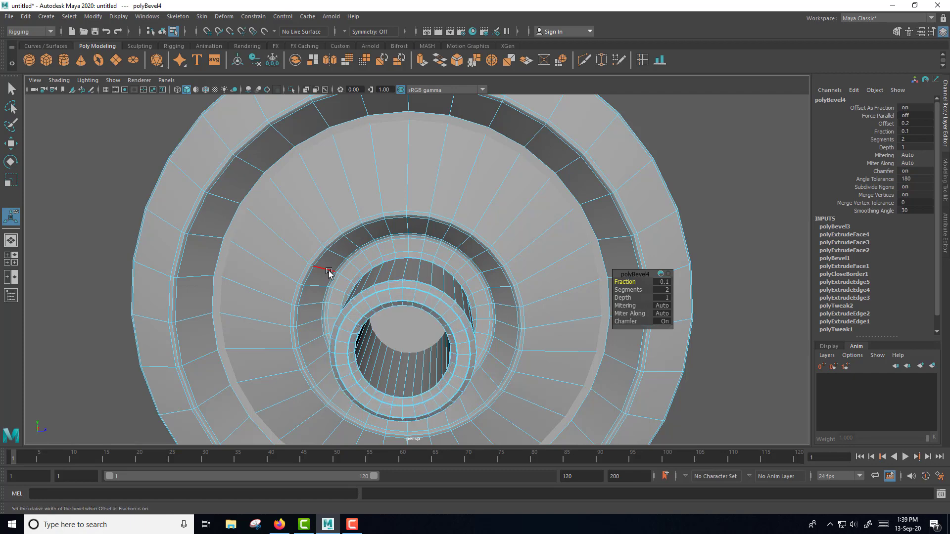
{"action": "right_click_drag", "start_coordinate": [330, 252], "coordinate": [376, 239]}
Preview the roller smoothed, frame and orbit around it, then show the four-view layout
{"action": "key", "text": "3"}
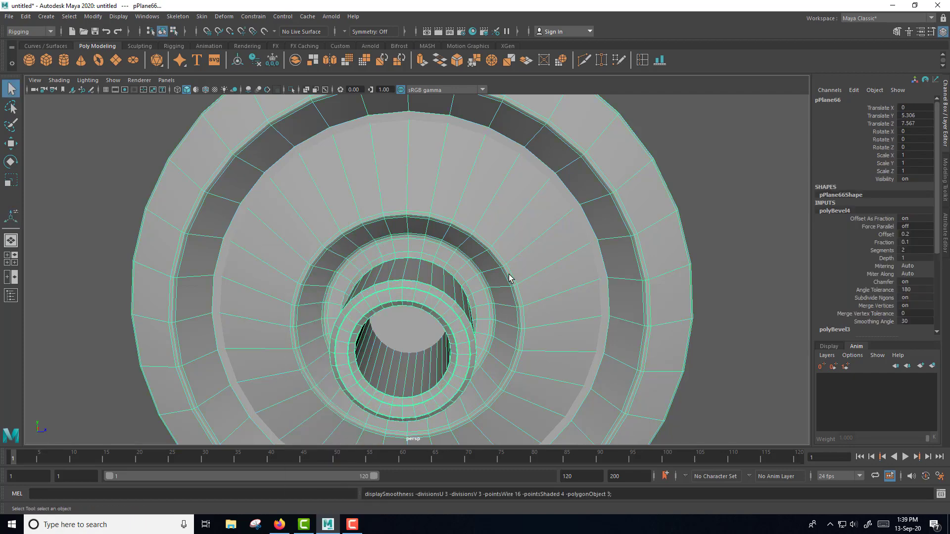
{"action": "key", "text": "f"}
{"action": "left_click", "coordinate": [620, 327]}
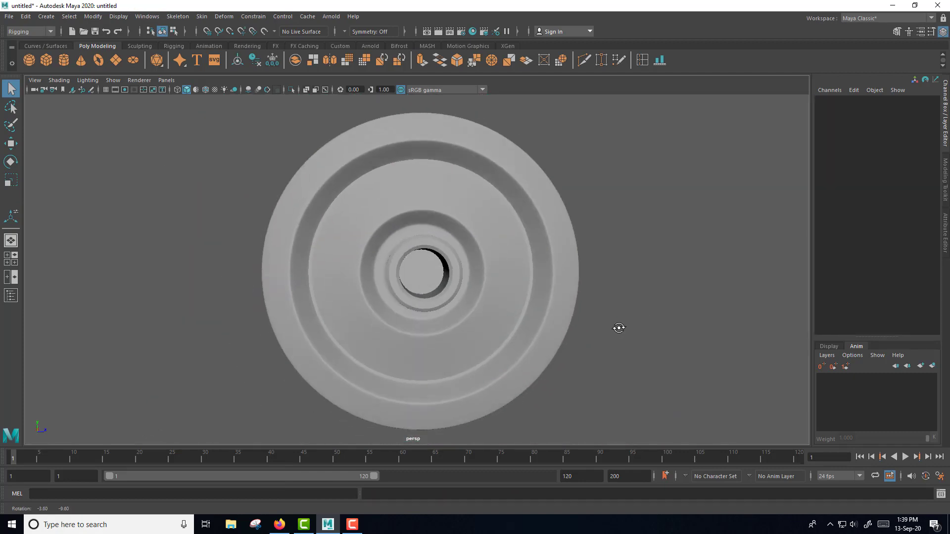
{"action": "mouse_move", "coordinate": [620, 327]}
{"action": "left_mouse_down", "text": "alt"}
{"action": "mouse_move", "coordinate": [536, 365]}
{"action": "mouse_move", "coordinate": [420, 339]}
{"action": "mouse_move", "coordinate": [590, 328]}
{"action": "mouse_move", "coordinate": [613, 343]}
{"action": "mouse_move", "coordinate": [595, 361]}
{"action": "mouse_move", "coordinate": [515, 372]}
{"action": "mouse_move", "coordinate": [520, 363]}
{"action": "left_mouse_up", "text": "alt"}
{"action": "scroll", "coordinate": [431, 343], "scroll_direction": "down", "scroll_amount": 5}
{"action": "scroll", "coordinate": [545, 361], "scroll_direction": "up", "scroll_amount": 2}
{"action": "scroll", "coordinate": [521, 364], "scroll_direction": "up", "scroll_amount": 1}
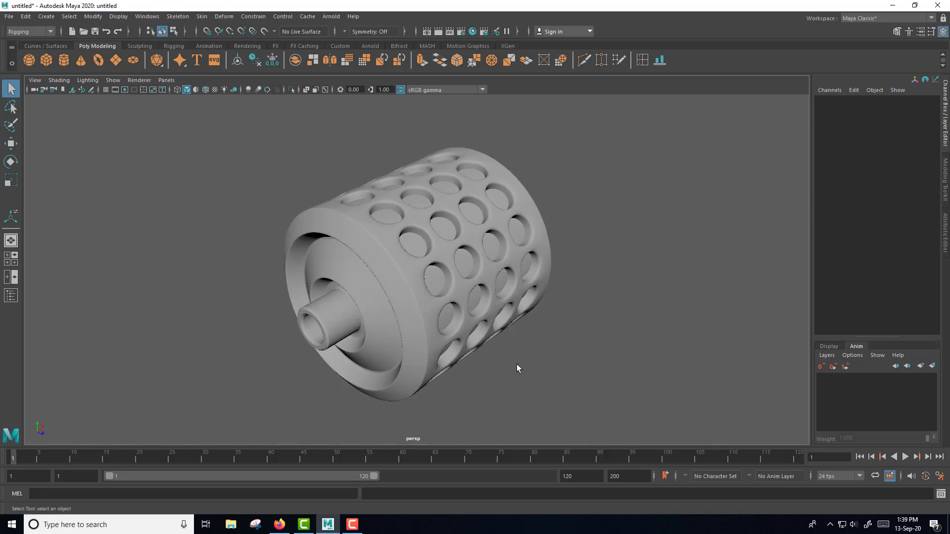
{"action": "key", "text": "space"}
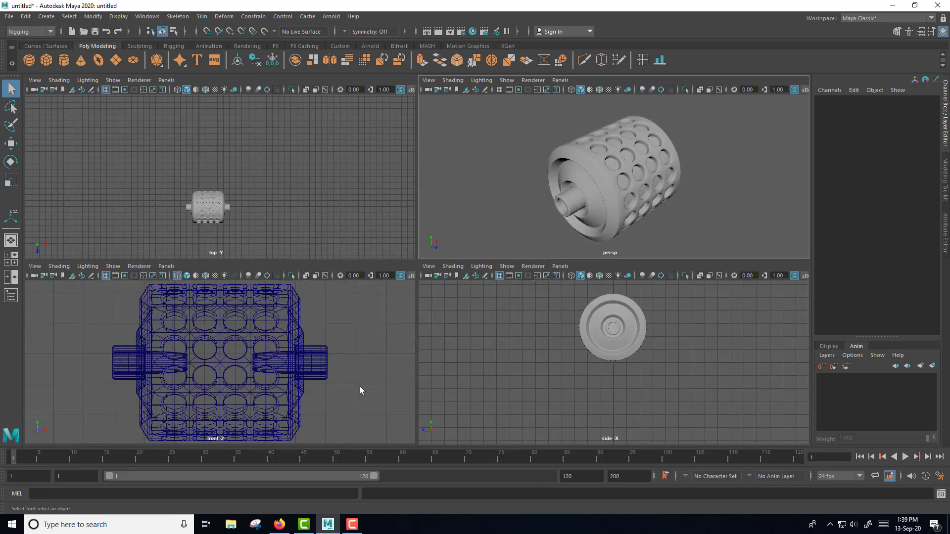
In the front view, select both axle ends' vertices and scale them to 0.8 along X
{"action": "key", "text": "space"}
{"action": "left_click", "coordinate": [588, 269]}
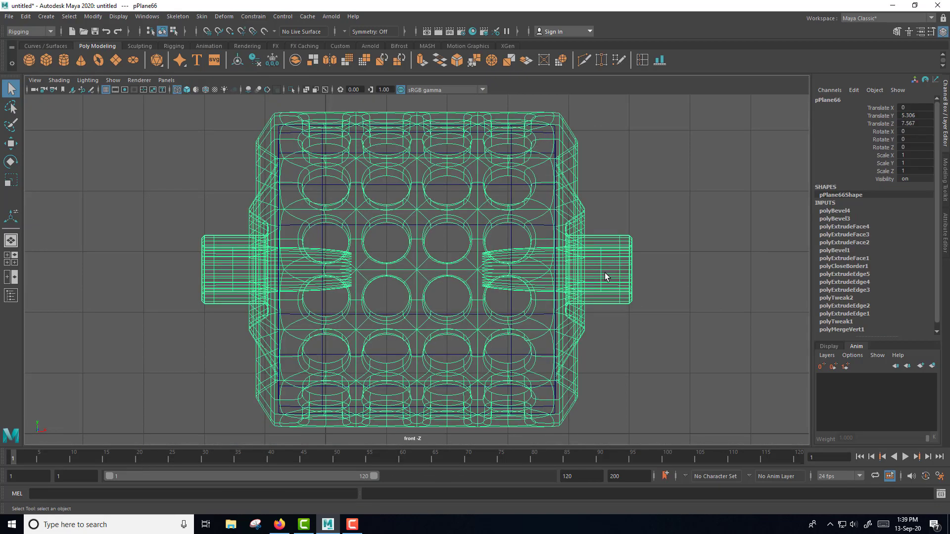
{"action": "right_click_drag", "start_coordinate": [629, 262], "coordinate": [579, 259]}
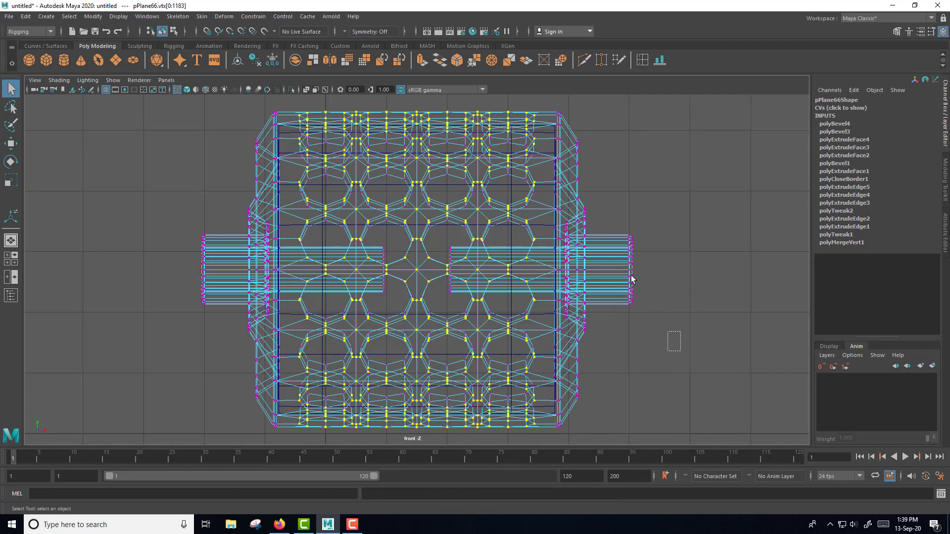
{"action": "left_click_drag", "start_coordinate": [631, 280], "coordinate": [617, 212]}
{"action": "left_click_drag", "start_coordinate": [149, 212], "coordinate": [228, 352], "text": "shift"}
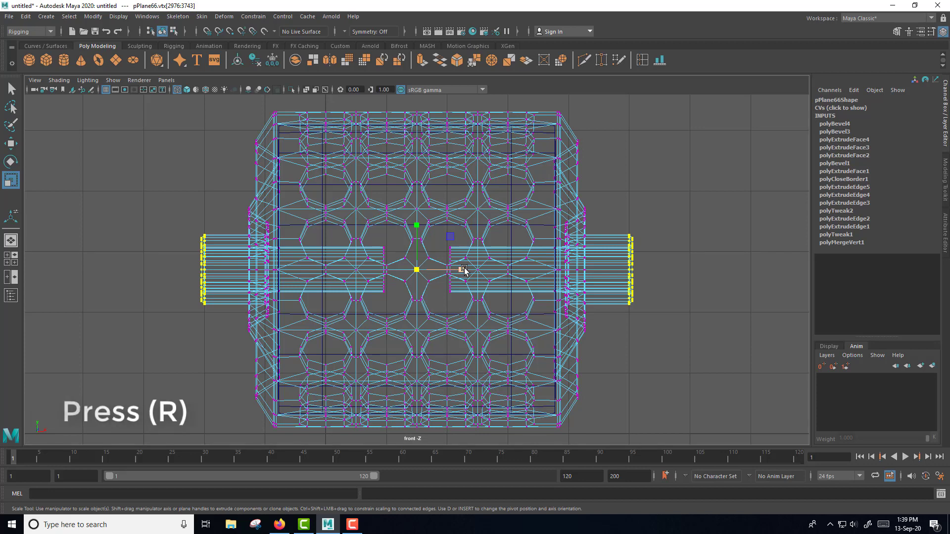
{"action": "left_click_drag", "start_coordinate": [460, 269], "coordinate": [455, 272]}
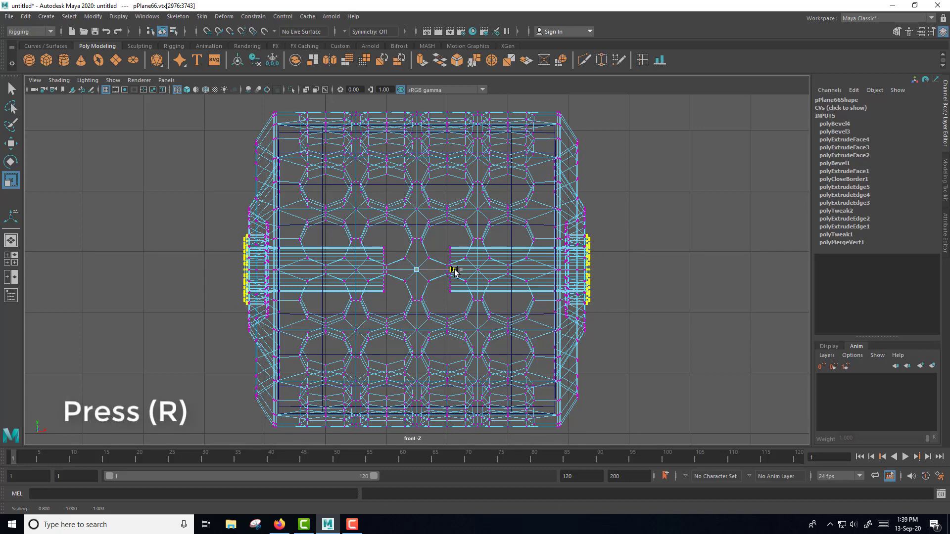
Return to the perspective view in Object Mode with the smoothed preview on
{"action": "key", "text": "space"}
{"action": "key", "text": "space"}
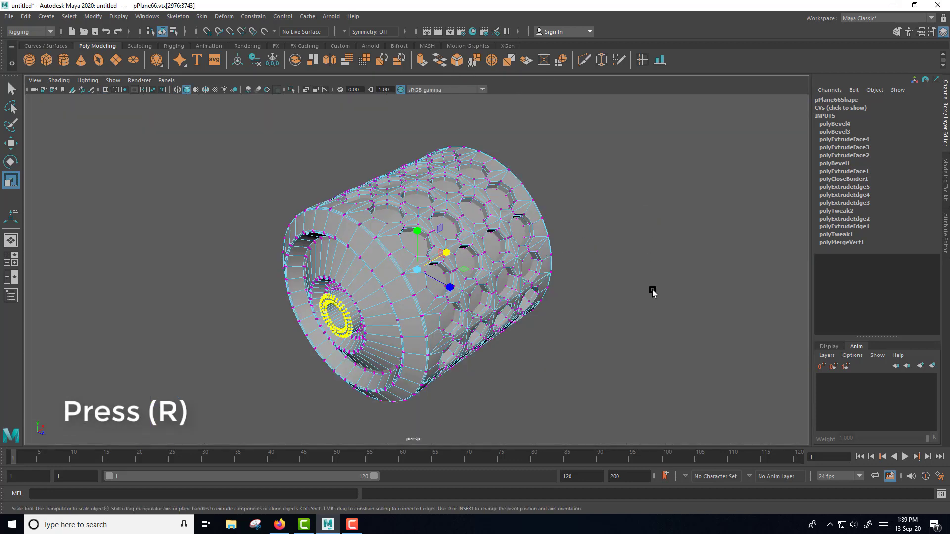
{"action": "left_click", "coordinate": [653, 292]}
{"action": "right_click_drag", "start_coordinate": [483, 235], "coordinate": [514, 226]}
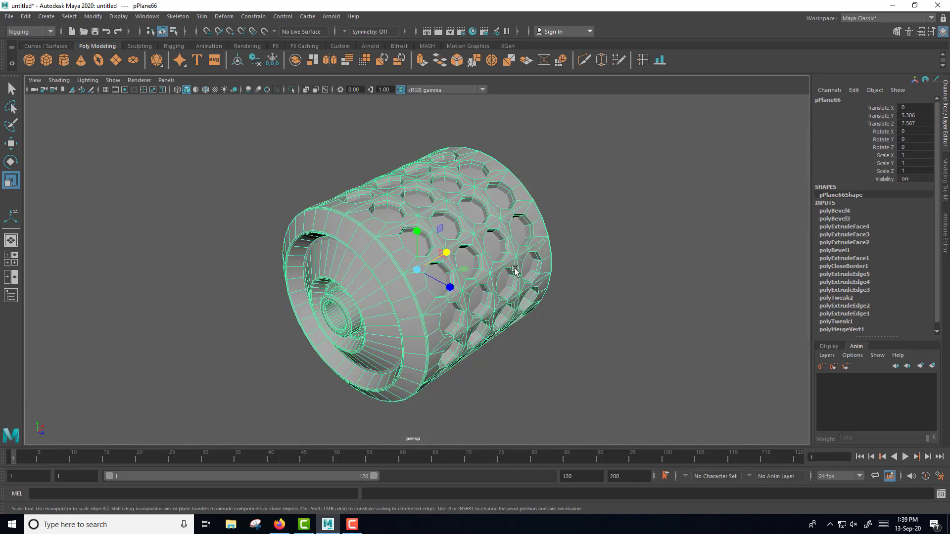
{"action": "key", "text": "3"}
{"action": "right_click_drag", "start_coordinate": [515, 272], "coordinate": [543, 238]}
Orbit and zoom around the smoothed roller's end cap, then select the roller mesh
{"action": "left_click", "coordinate": [636, 231]}
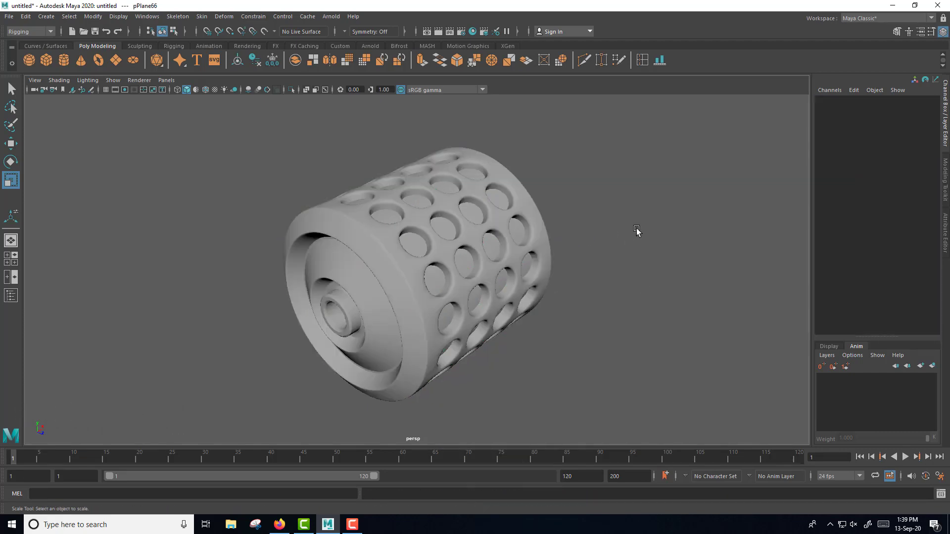
{"action": "left_click_drag", "start_coordinate": [637, 230], "coordinate": [589, 336], "text": "alt"}
{"action": "scroll", "coordinate": [592, 336], "scroll_direction": "up", "scroll_amount": 3}
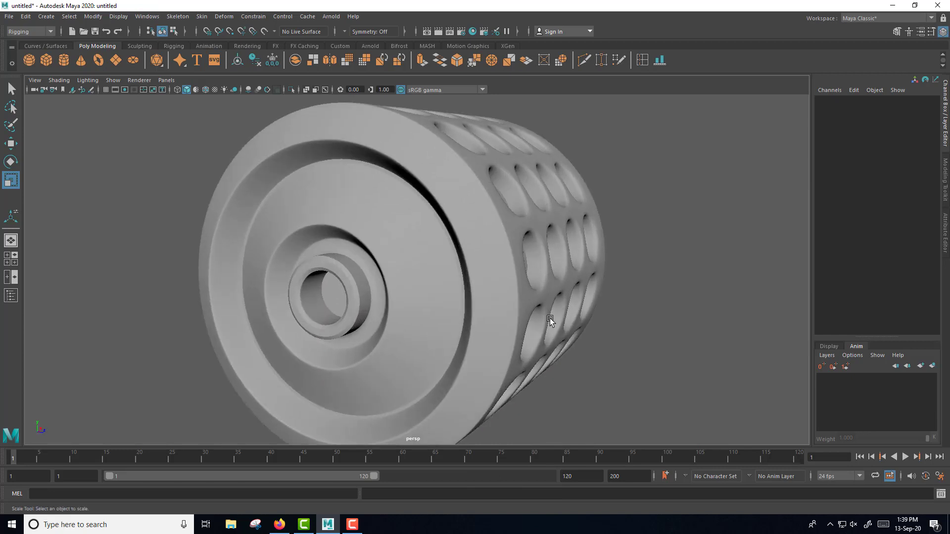
{"action": "scroll", "coordinate": [547, 319], "scroll_direction": "down", "scroll_amount": 4}
{"action": "mouse_move", "coordinate": [539, 333]}
{"action": "left_mouse_down", "text": "alt"}
{"action": "mouse_move", "coordinate": [509, 353]}
{"action": "mouse_move", "coordinate": [541, 340]}
{"action": "mouse_move", "coordinate": [486, 335]}
{"action": "mouse_move", "coordinate": [407, 307]}
{"action": "mouse_move", "coordinate": [451, 325]}
{"action": "mouse_move", "coordinate": [619, 321]}
{"action": "left_mouse_up", "text": "alt"}
{"action": "scroll", "coordinate": [536, 354], "scroll_direction": "up", "scroll_amount": 2}
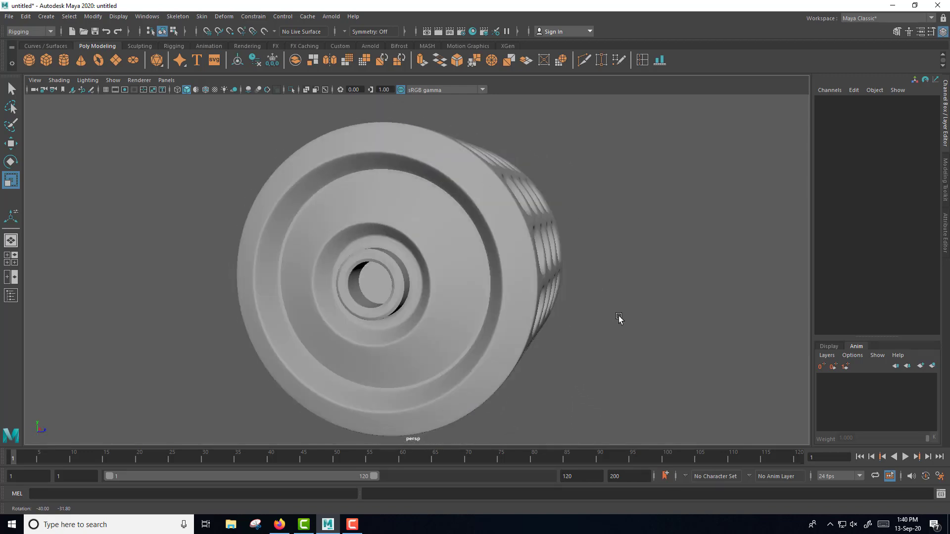
{"action": "left_click", "coordinate": [479, 300]}
Insert one centred edge loop (polySplitRing2) around the end-cap face using Multiple edge loops
{"action": "scroll", "coordinate": [595, 324], "scroll_direction": "up", "scroll_amount": 2}
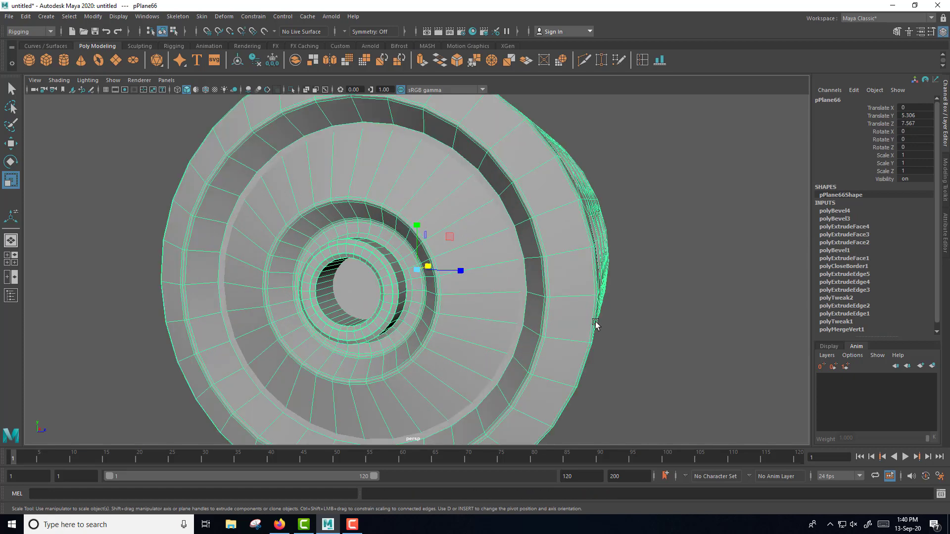
{"action": "double_click", "coordinate": [642, 59]}
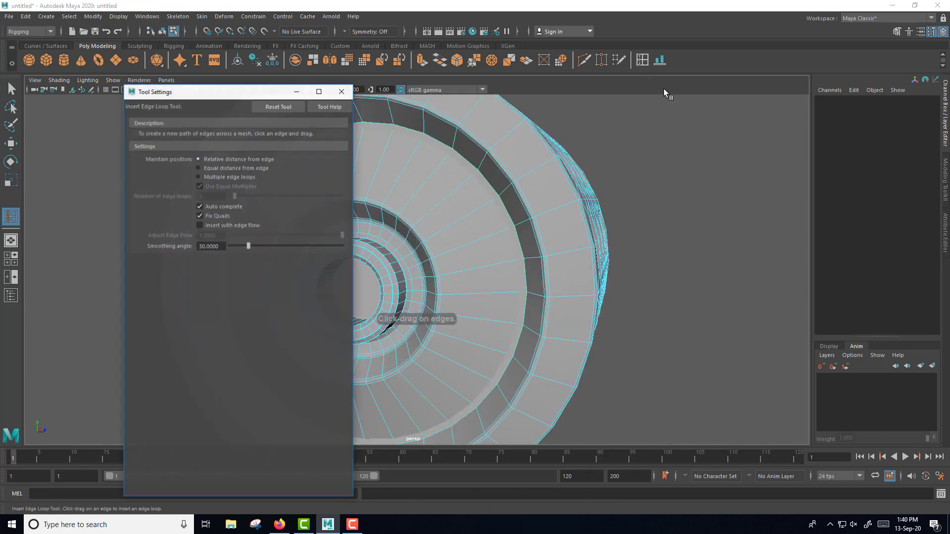
{"action": "left_click_drag", "start_coordinate": [260, 93], "coordinate": [764, 123]}
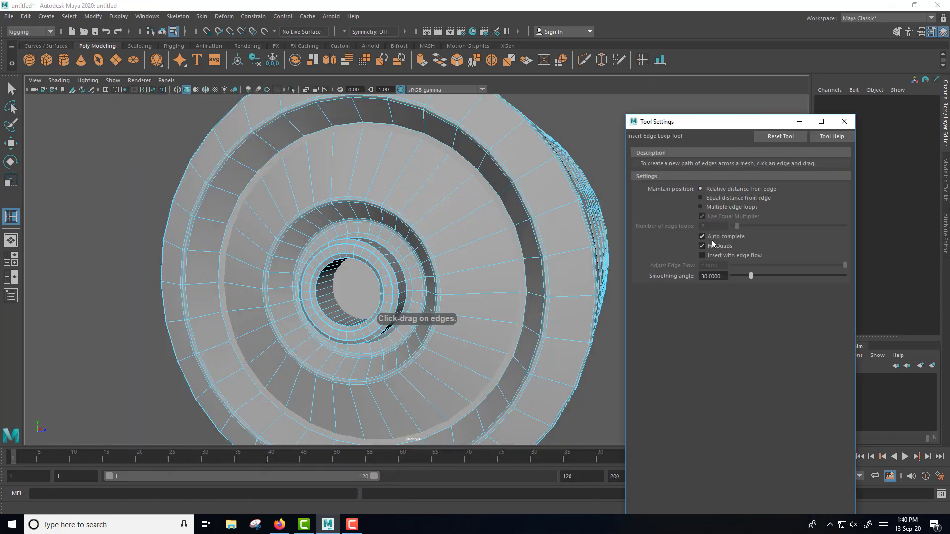
{"action": "left_click", "coordinate": [717, 208]}
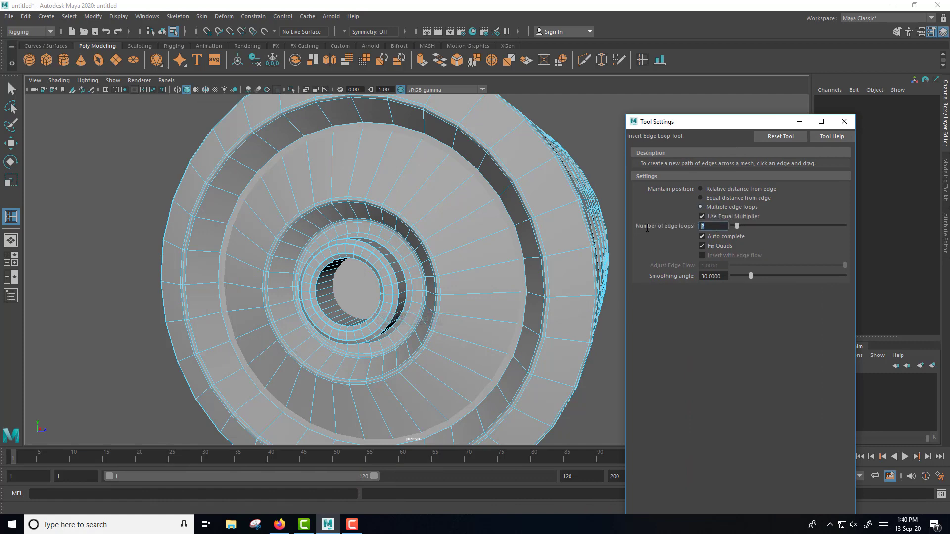
{"action": "type", "text": "1"}
{"action": "left_click", "coordinate": [472, 245]}
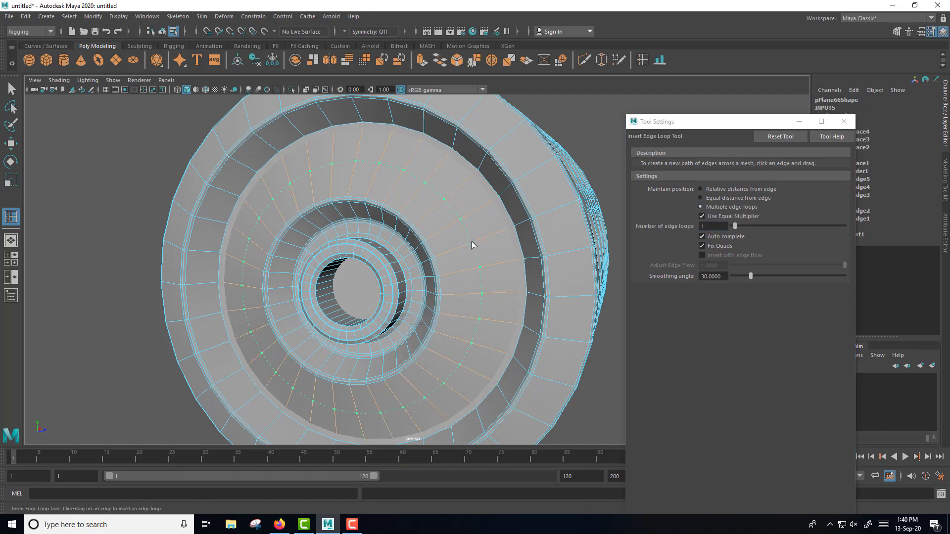
{"action": "key", "text": "f"}
{"action": "mouse_move", "coordinate": [557, 312]}
{"action": "left_mouse_down", "text": "alt"}
{"action": "mouse_move", "coordinate": [420, 323]}
{"action": "mouse_move", "coordinate": [438, 287]}
{"action": "left_mouse_up", "text": "alt"}
{"action": "left_click", "coordinate": [417, 266]}
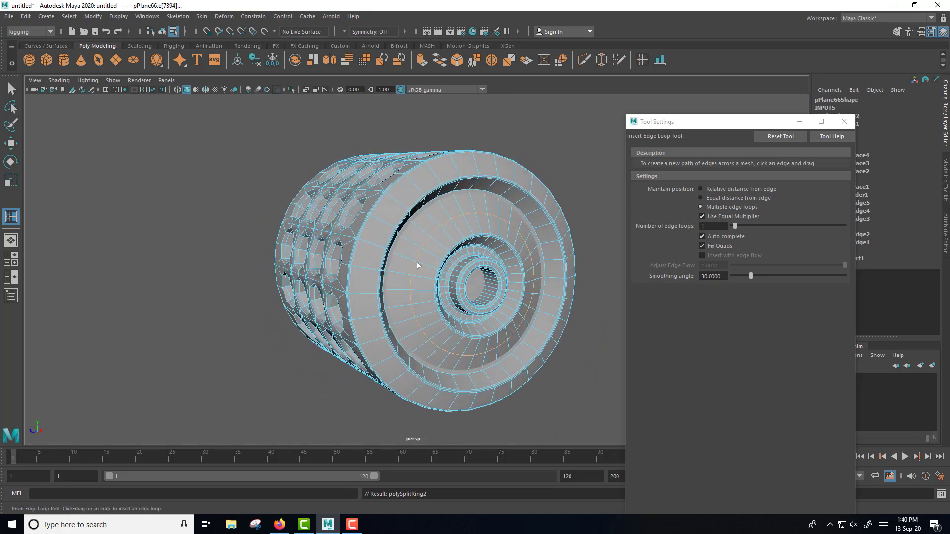
{"action": "key", "text": "w"}
{"action": "scroll", "coordinate": [439, 356], "scroll_direction": "down", "scroll_amount": 1}
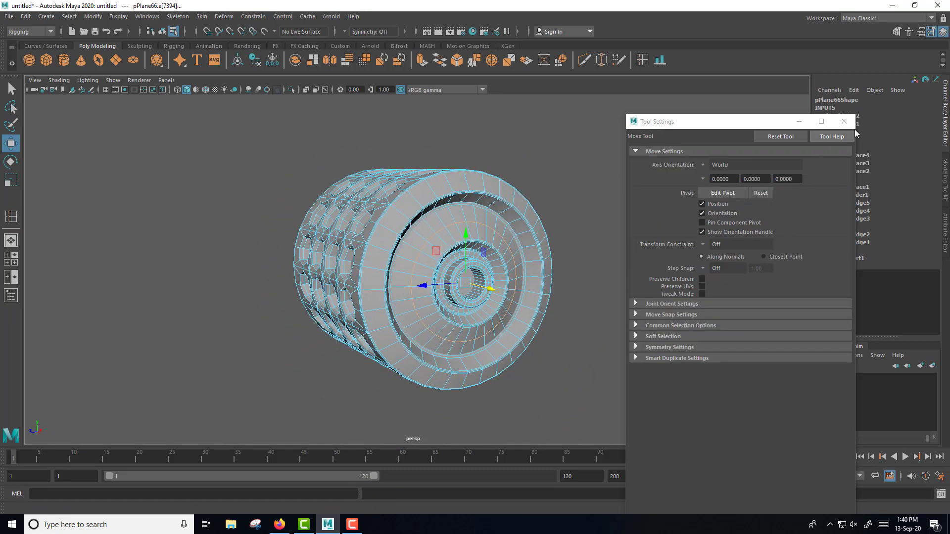
Bevel the new end-cap edge loop (polyBevel5) with fraction 0.1 and 1 segment
{"action": "left_click", "coordinate": [843, 122]}
{"action": "mouse_move", "coordinate": [515, 315]}
{"action": "left_mouse_down", "text": "alt"}
{"action": "mouse_move", "coordinate": [714, 325]}
{"action": "mouse_move", "coordinate": [427, 277]}
{"action": "left_mouse_up", "text": "alt"}
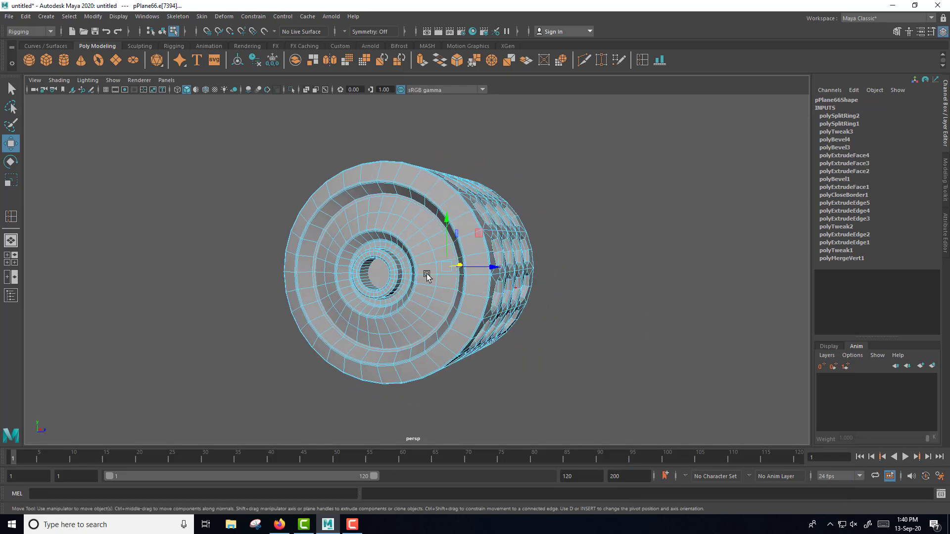
{"action": "double_click", "coordinate": [437, 294]}
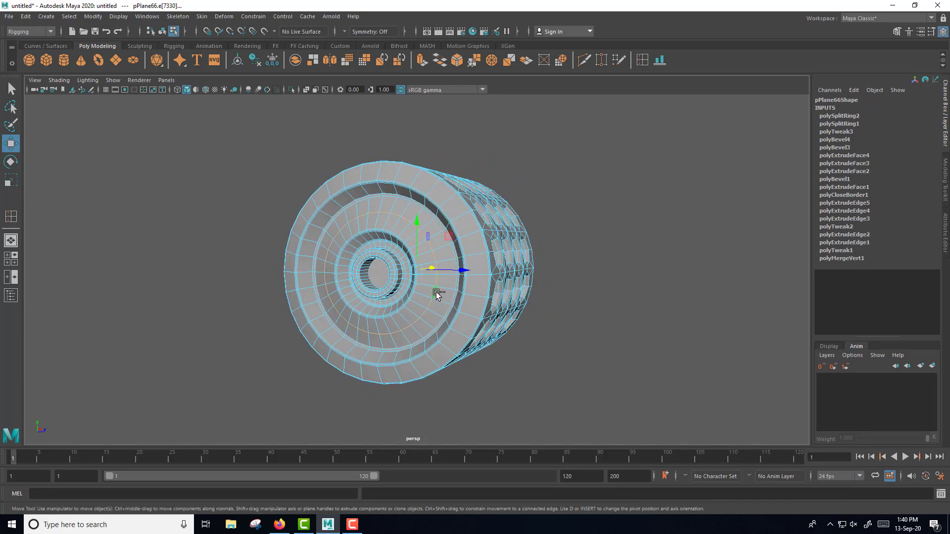
{"action": "right_click_drag", "start_coordinate": [437, 294], "coordinate": [487, 296], "text": "shift"}
{"action": "scroll", "coordinate": [638, 302], "scroll_direction": "up", "scroll_amount": 3}
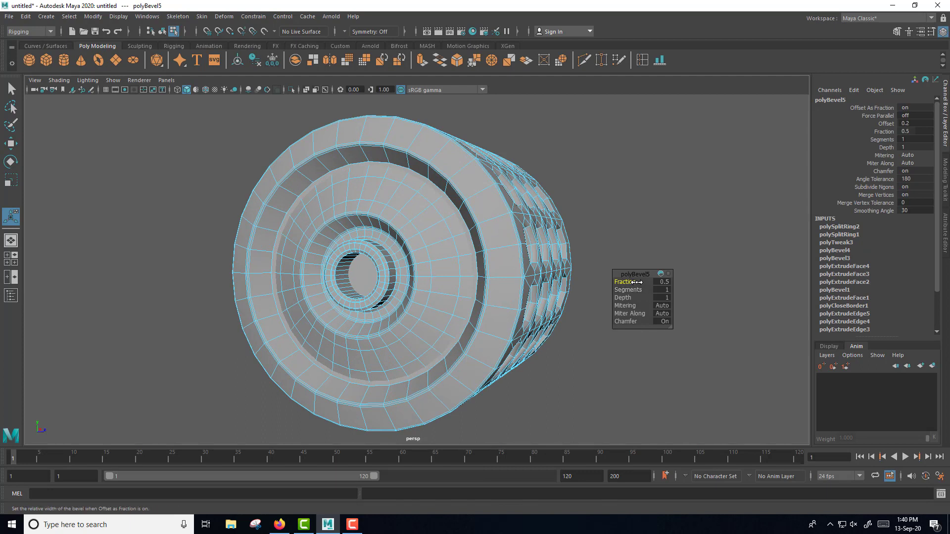
{"action": "middle_click_drag", "start_coordinate": [638, 283], "coordinate": [648, 283]}
{"action": "left_click", "coordinate": [663, 283]}
{"action": "key", "text": "Return"}
Select the thin bevelled face rings on both end caps
{"action": "right_click_drag", "start_coordinate": [424, 230], "coordinate": [424, 250]}
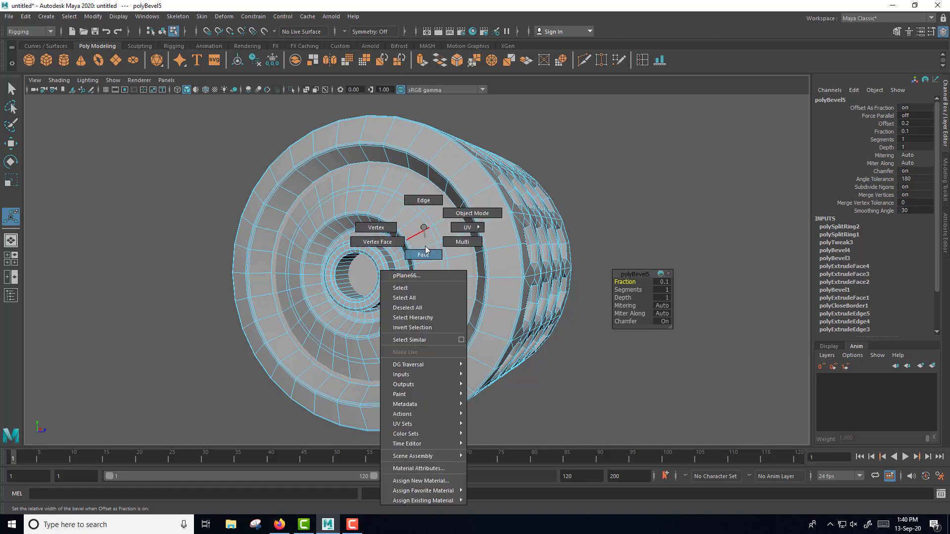
{"action": "left_click", "coordinate": [436, 237]}
{"action": "double_click", "coordinate": [440, 249]}
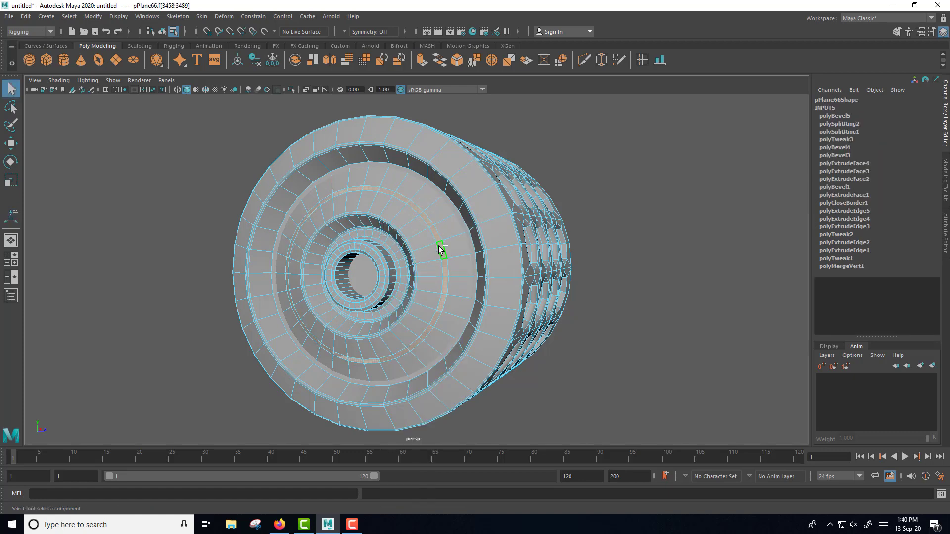
{"action": "left_click_drag", "start_coordinate": [675, 359], "coordinate": [519, 357], "text": "alt"}
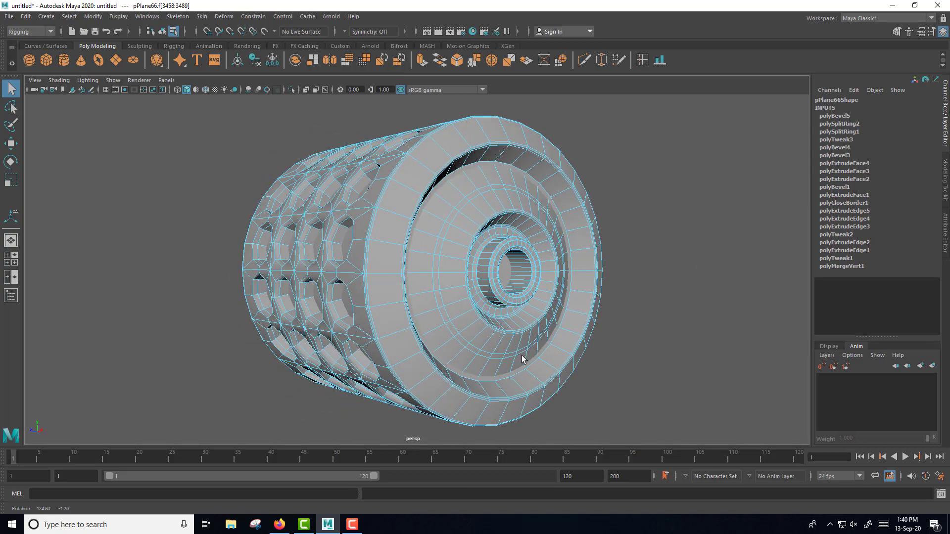
{"action": "left_click", "coordinate": [440, 251], "text": "shift"}
{"action": "double_click", "coordinate": [438, 263], "text": "shift"}
{"action": "mouse_move", "coordinate": [502, 339]}
{"action": "left_mouse_down", "text": "alt"}
{"action": "mouse_move", "coordinate": [651, 364]}
{"action": "mouse_move", "coordinate": [501, 302]}
{"action": "left_mouse_up", "text": "alt"}
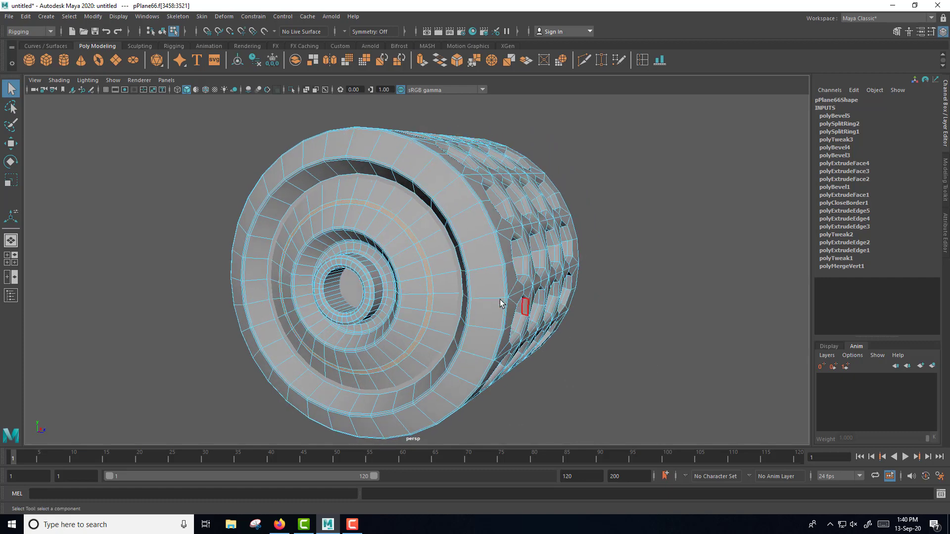
Extrude the face rings to thickness -0.1 to sink them into grooves
{"action": "right_click_drag", "start_coordinate": [427, 267], "coordinate": [584, 326], "text": "shift"}
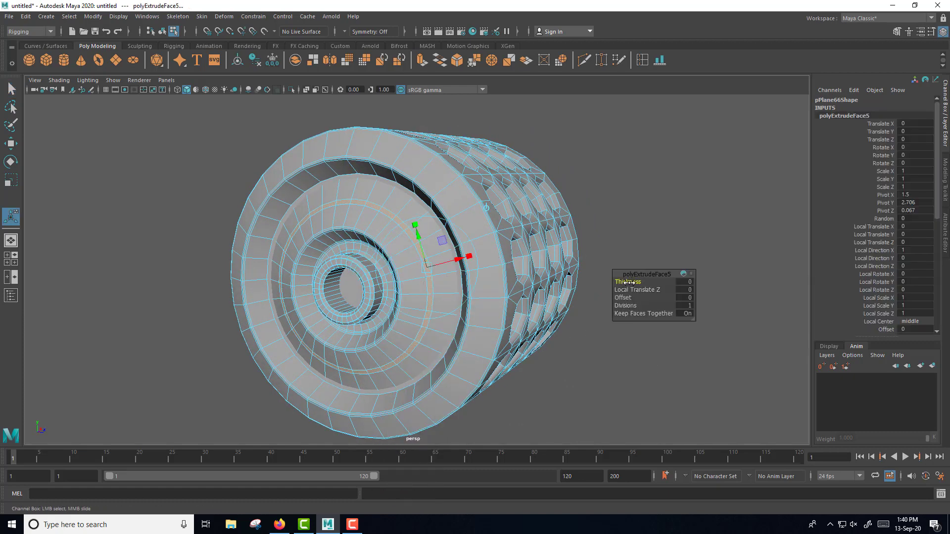
{"action": "left_click_drag", "start_coordinate": [629, 282], "coordinate": [629, 282]}
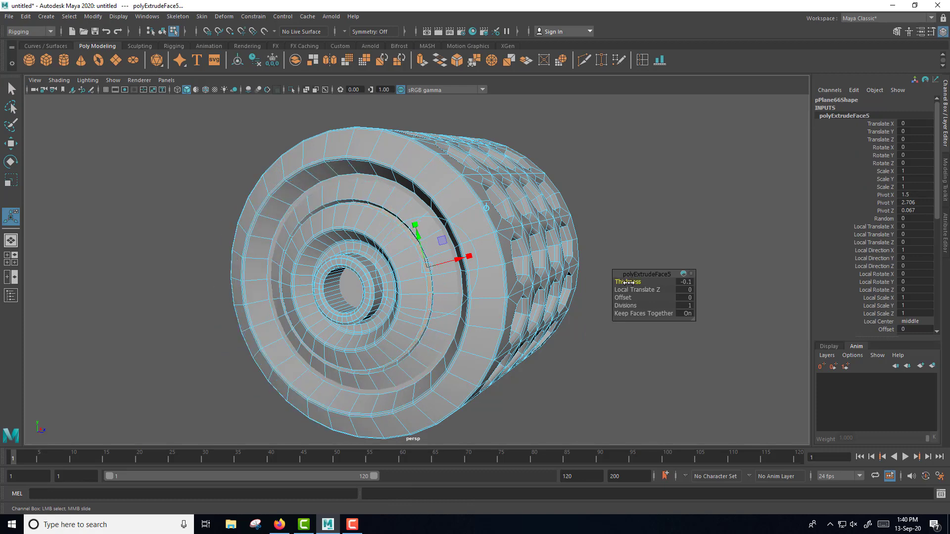
{"action": "scroll", "coordinate": [616, 378], "scroll_direction": "up", "scroll_amount": 2}
{"action": "scroll", "coordinate": [610, 378], "scroll_direction": "up", "scroll_amount": 2}
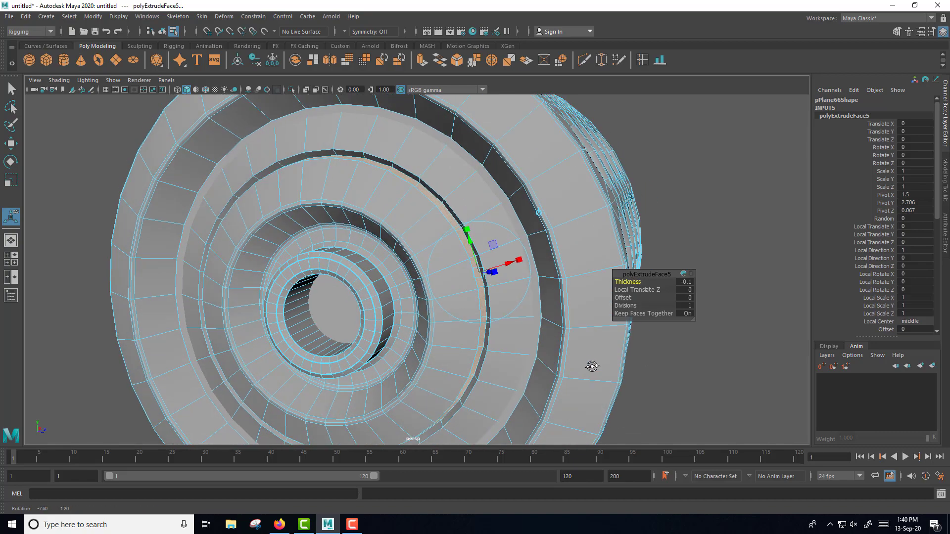
{"action": "scroll", "coordinate": [592, 366], "scroll_direction": "up", "scroll_amount": 2}
{"action": "scroll", "coordinate": [594, 371], "scroll_direction": "up", "scroll_amount": 4}
Select a groove edge loop and all similar groove edges on both end caps
{"action": "right_click_drag", "start_coordinate": [484, 185], "coordinate": [460, 172]}
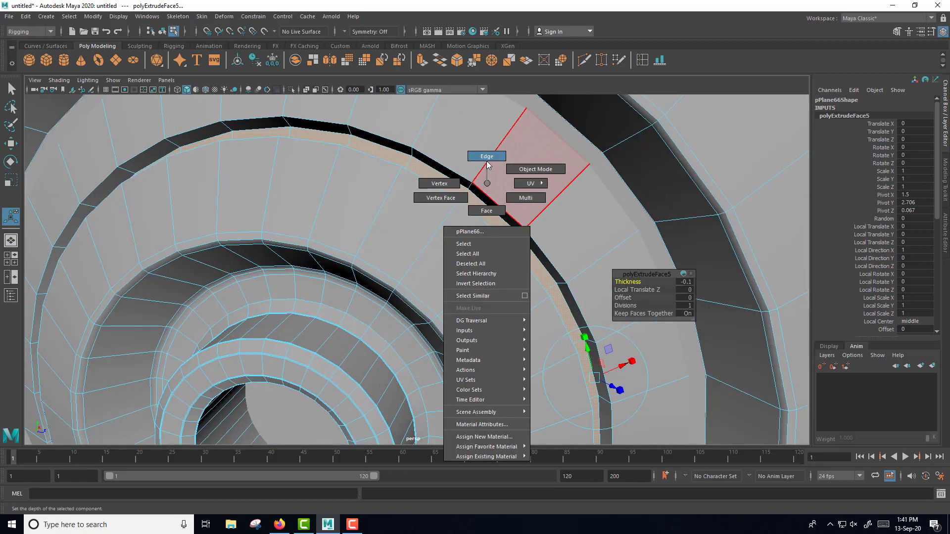
{"action": "double_click", "coordinate": [459, 172]}
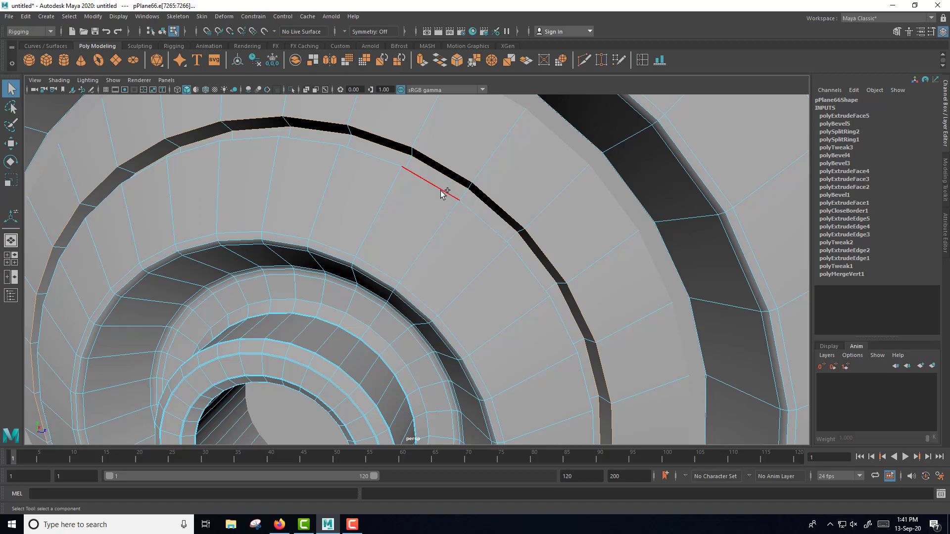
{"action": "scroll", "coordinate": [693, 263], "scroll_direction": "down", "scroll_amount": 3}
{"action": "left_click_drag", "start_coordinate": [691, 272], "coordinate": [404, 329], "text": "alt"}
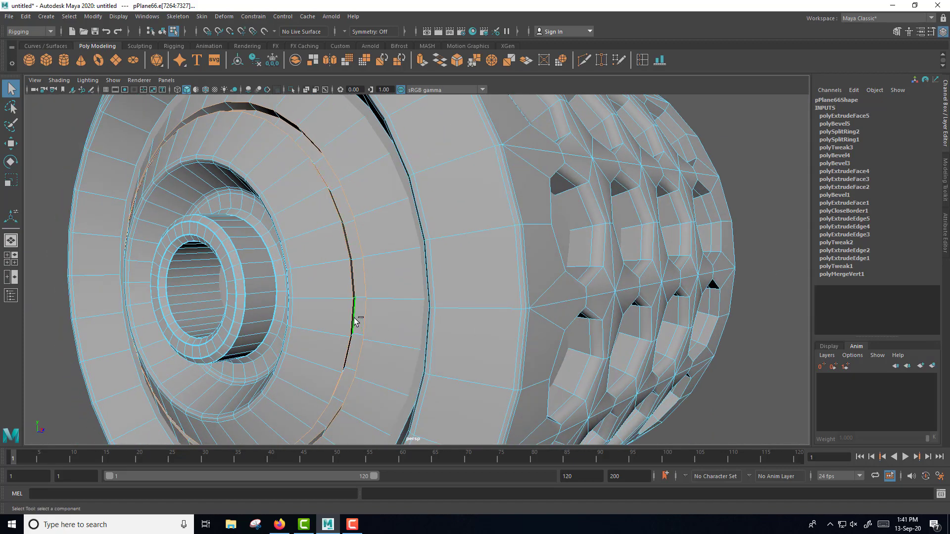
{"action": "mouse_move", "coordinate": [526, 267]}
{"action": "left_mouse_down", "text": "alt"}
{"action": "mouse_move", "coordinate": [712, 336]}
{"action": "mouse_move", "coordinate": [580, 340]}
{"action": "left_mouse_up", "text": "alt"}
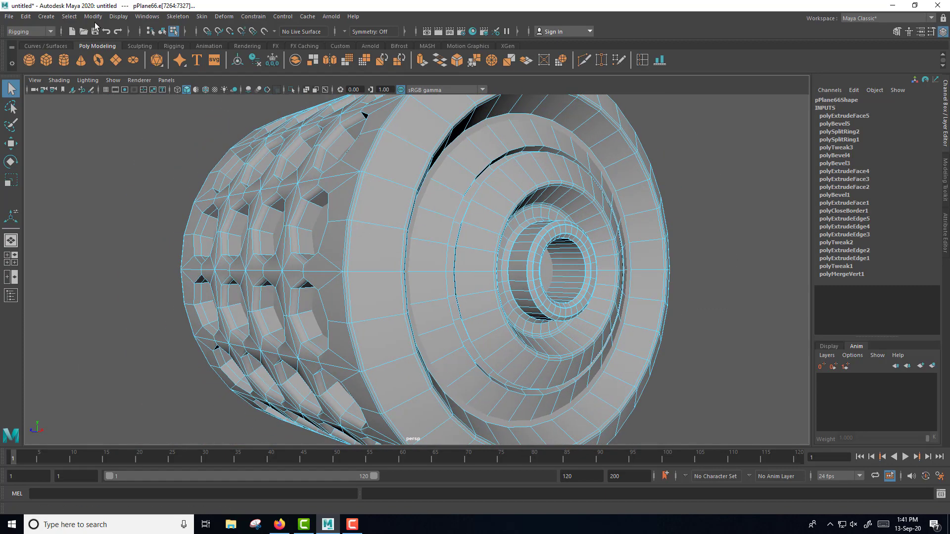
{"action": "left_click", "coordinate": [69, 17]}
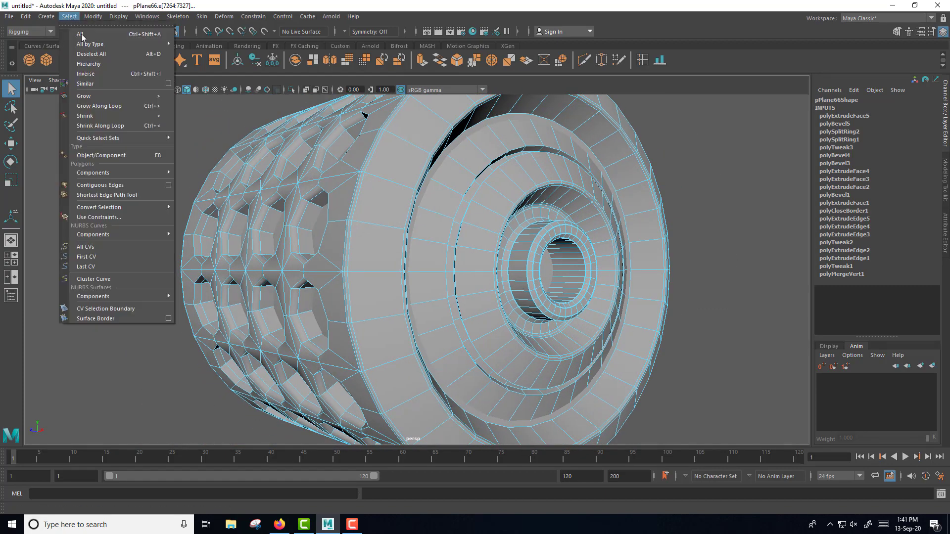
{"action": "left_click", "coordinate": [97, 80]}
{"action": "left_click_drag", "start_coordinate": [737, 330], "coordinate": [385, 217], "text": "alt"}
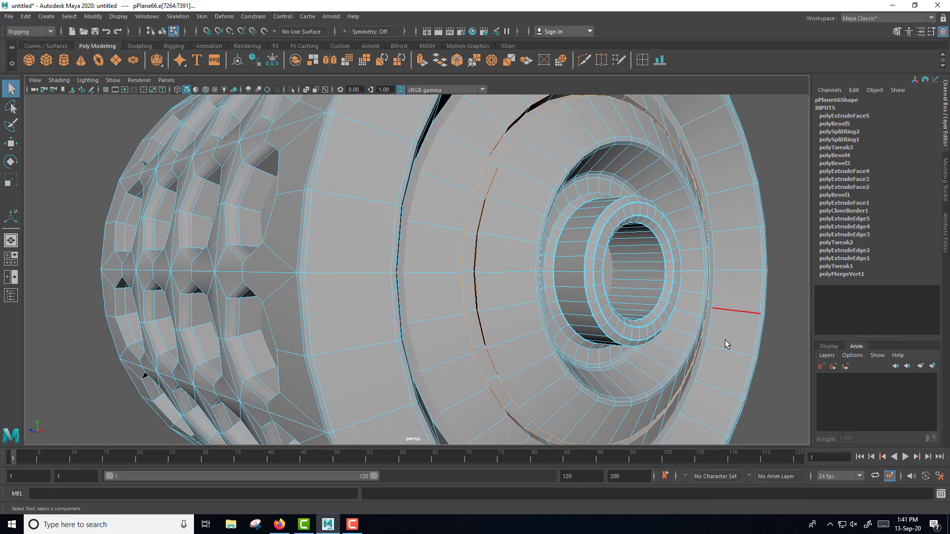
Bevel the groove edges (polyBevel6) with 2 segments and fraction 0.2
{"action": "right_click_drag", "start_coordinate": [417, 198], "coordinate": [467, 198], "text": "shift"}
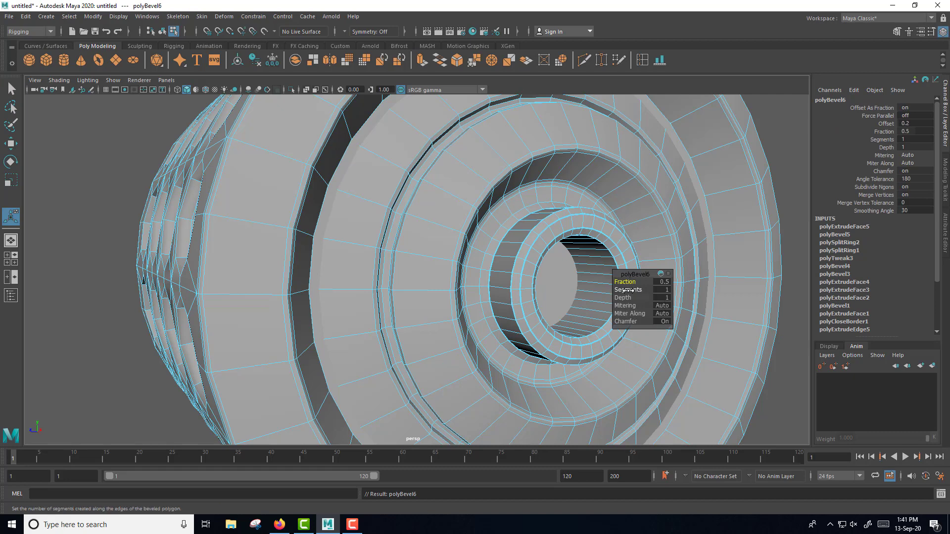
{"action": "left_click_drag", "start_coordinate": [634, 289], "coordinate": [627, 282]}
{"action": "right_click_drag", "start_coordinate": [484, 175], "coordinate": [520, 163]}
{"action": "scroll", "coordinate": [589, 279], "scroll_direction": "down", "scroll_amount": 1}
{"action": "scroll", "coordinate": [593, 292], "scroll_direction": "down", "scroll_amount": 3}
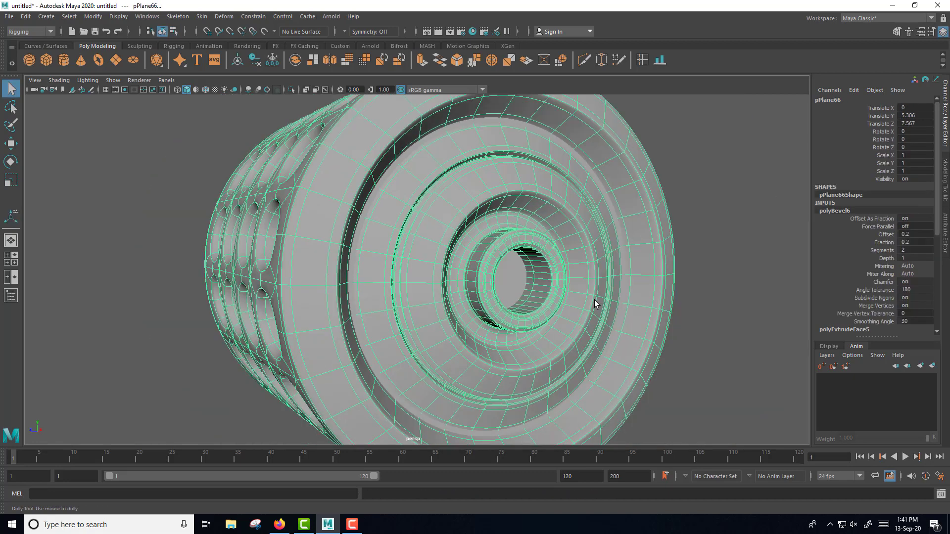
{"action": "scroll", "coordinate": [644, 267], "scroll_direction": "down", "scroll_amount": 3}
{"action": "left_click", "coordinate": [687, 254]}
{"action": "left_click_drag", "start_coordinate": [640, 302], "coordinate": [548, 314], "text": "alt"}
{"action": "scroll", "coordinate": [554, 318], "scroll_direction": "up", "scroll_amount": 3}
{"action": "scroll", "coordinate": [555, 327], "scroll_direction": "down", "scroll_amount": 2}
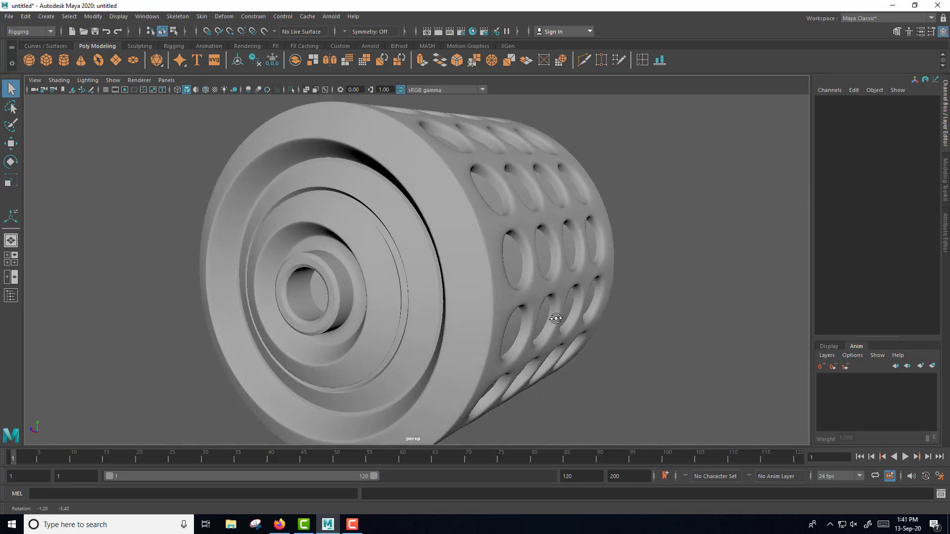
{"action": "scroll", "coordinate": [628, 303], "scroll_direction": "down", "scroll_amount": 2}
{"action": "scroll", "coordinate": [628, 304], "scroll_direction": "down", "scroll_amount": 2}
{"action": "mouse_move", "coordinate": [550, 333]}
{"action": "left_mouse_down", "text": "alt"}
{"action": "mouse_move", "coordinate": [717, 339]}
{"action": "mouse_move", "coordinate": [507, 331]}
{"action": "mouse_move", "coordinate": [571, 326]}
{"action": "left_mouse_up", "text": "alt"}
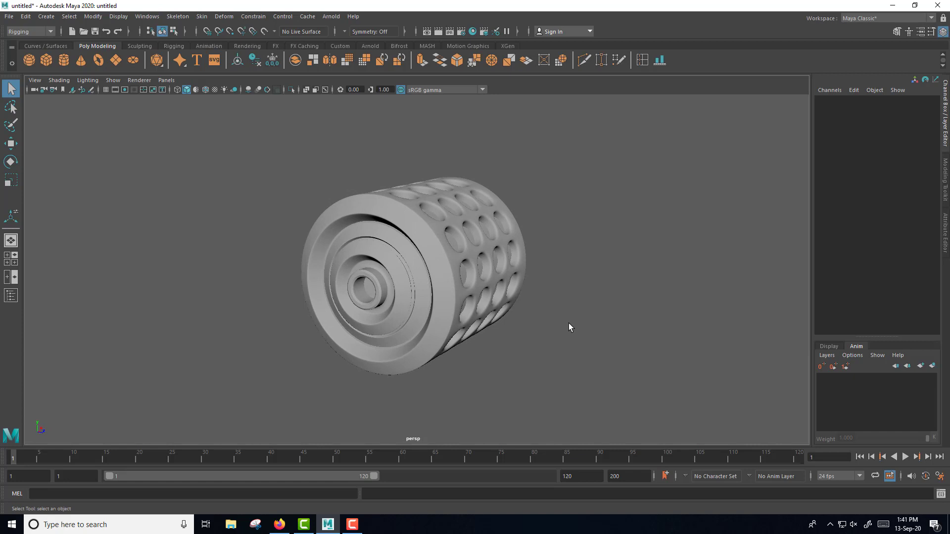
{"action": "left_click_drag", "start_coordinate": [568, 323], "coordinate": [552, 340], "text": "alt"}
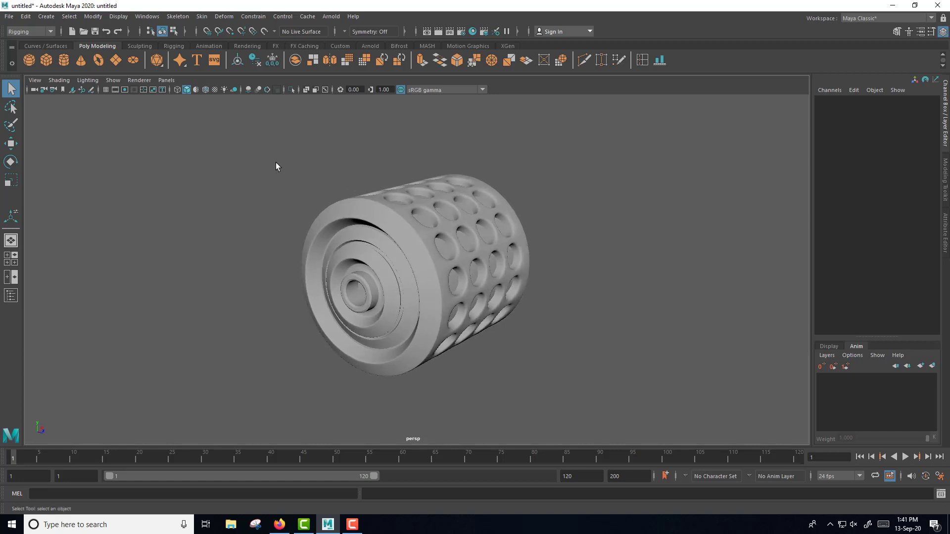
{"action": "left_click_drag", "start_coordinate": [250, 141], "coordinate": [637, 413]}
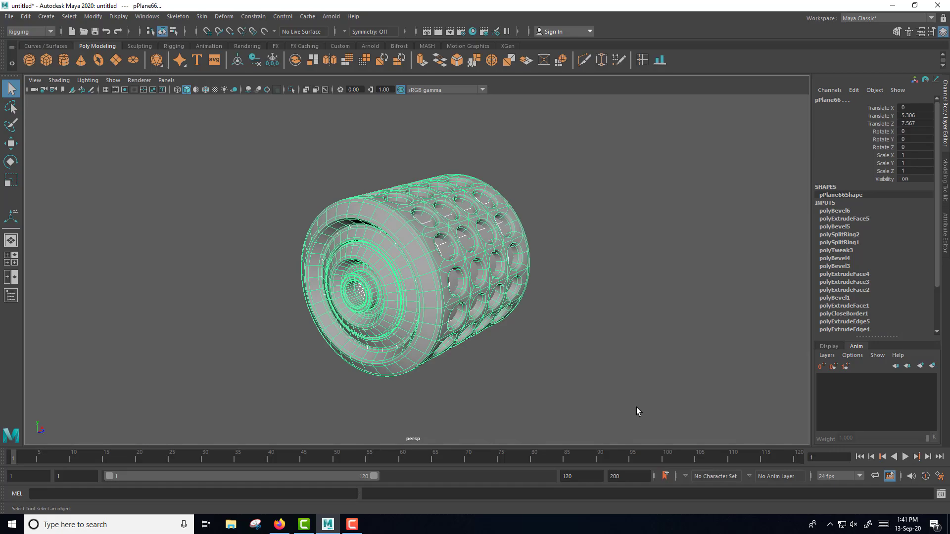